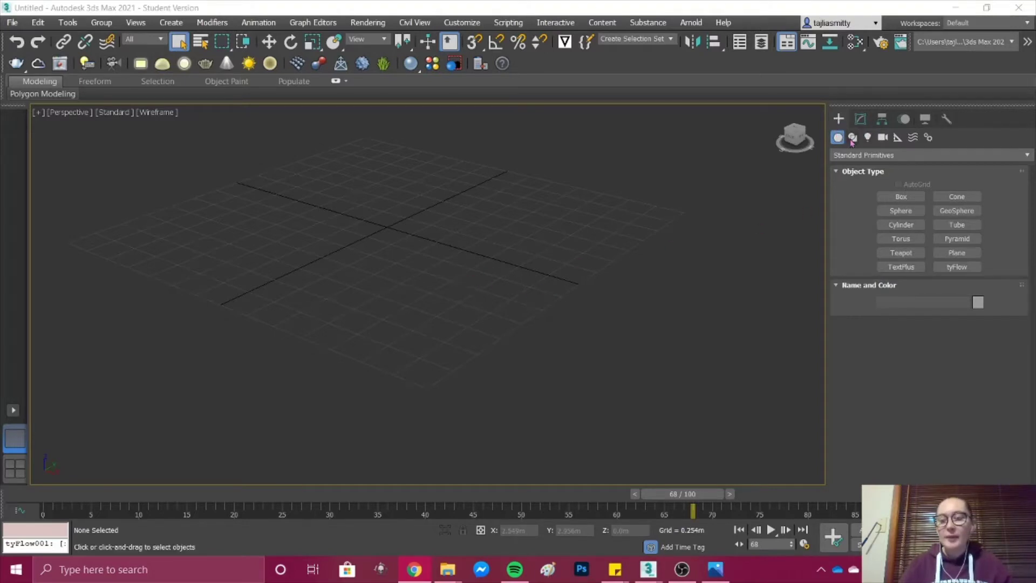
Draw a rectangle spline across the ground grid and reselect it
{"action": "left_click", "coordinate": [852, 138]}
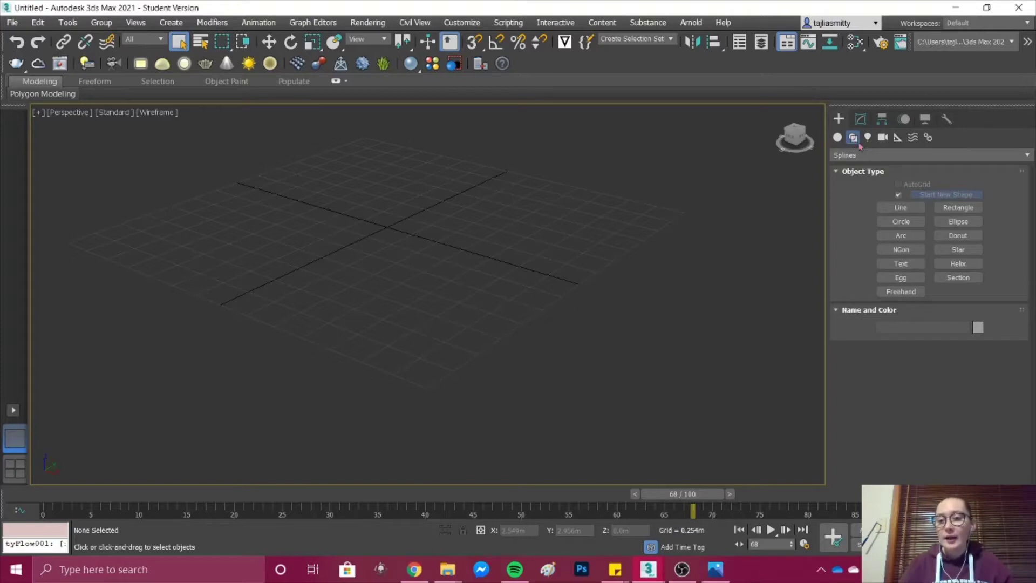
{"action": "left_click", "coordinate": [965, 208]}
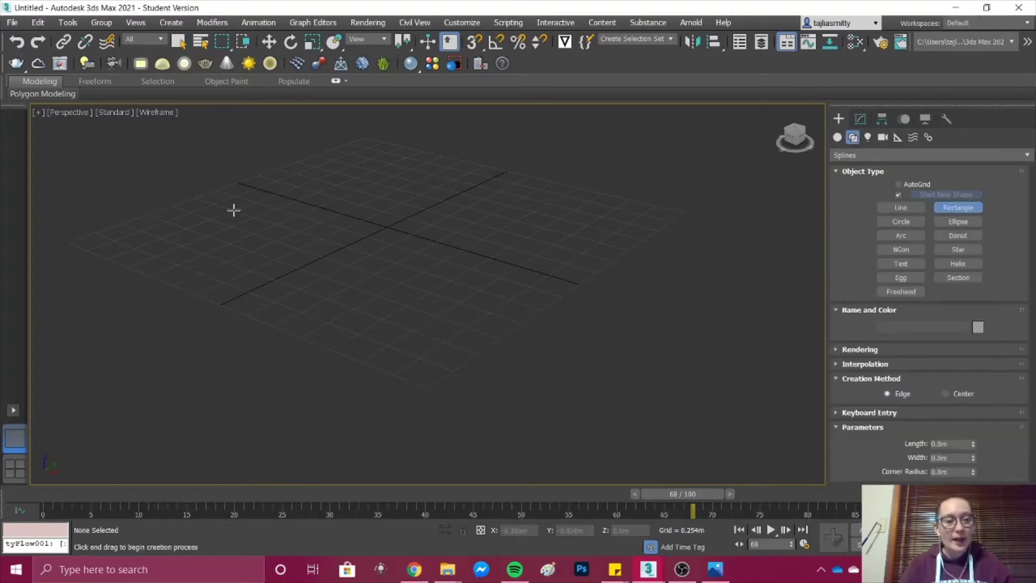
{"action": "left_click_drag", "start_coordinate": [197, 221], "coordinate": [672, 212]}
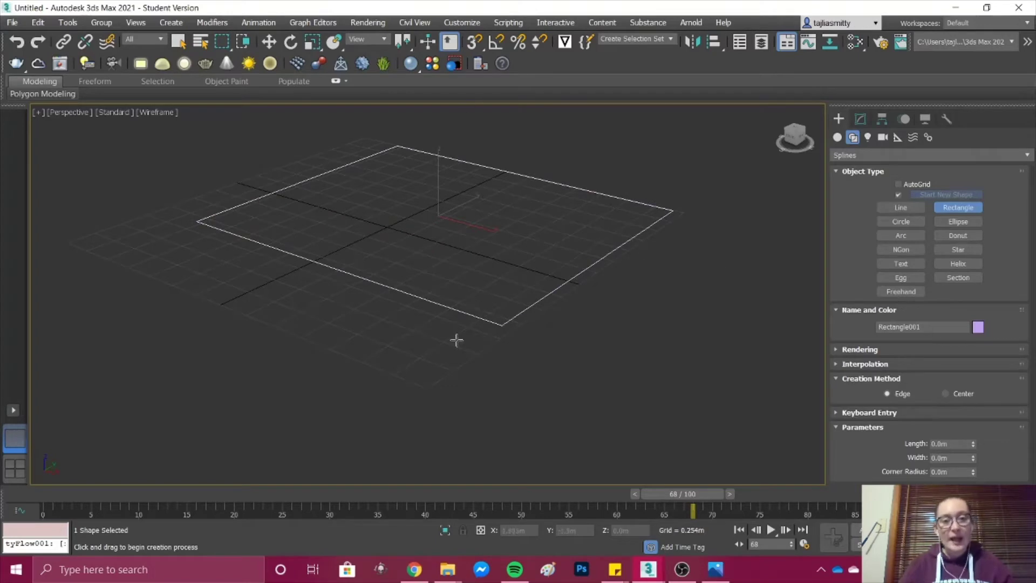
{"action": "right_click", "coordinate": [406, 193]}
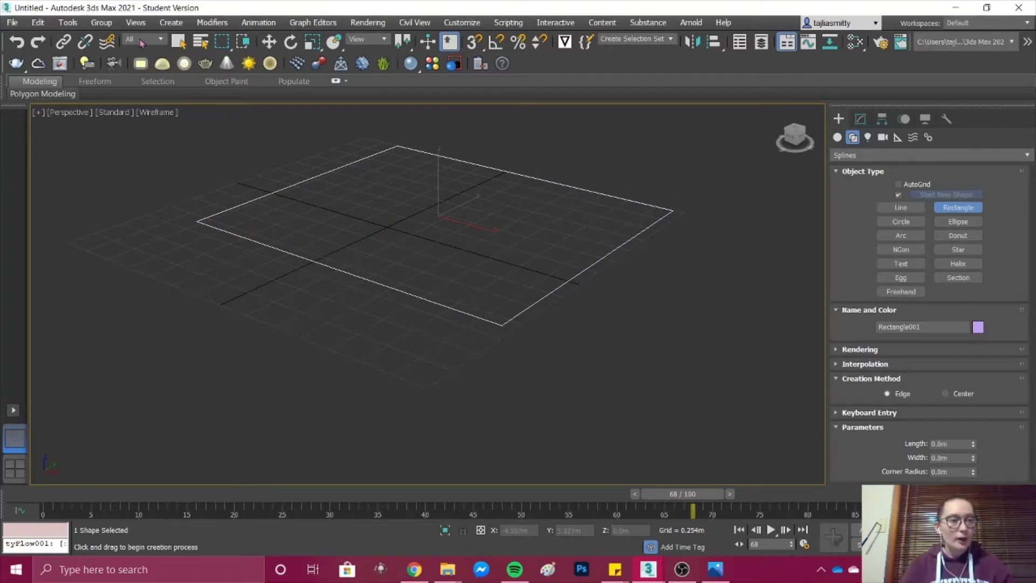
{"action": "left_click", "coordinate": [458, 291]}
{"action": "left_click", "coordinate": [466, 315]}
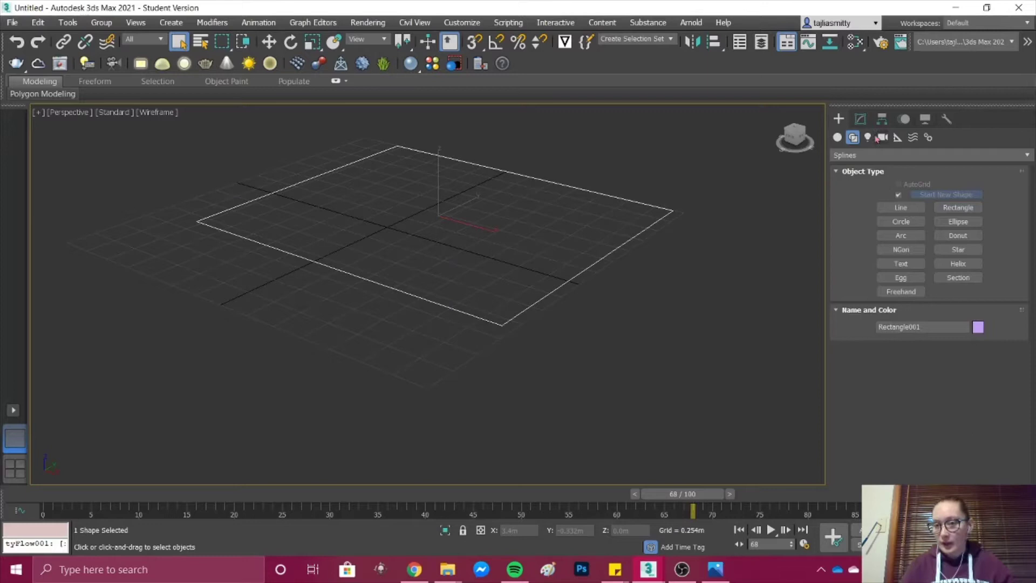
Set Rectangle001's Length and Width to 10 m, then deselect it
{"action": "left_click", "coordinate": [860, 119]}
{"action": "left_click_drag", "start_coordinate": [948, 348], "coordinate": [900, 333]}
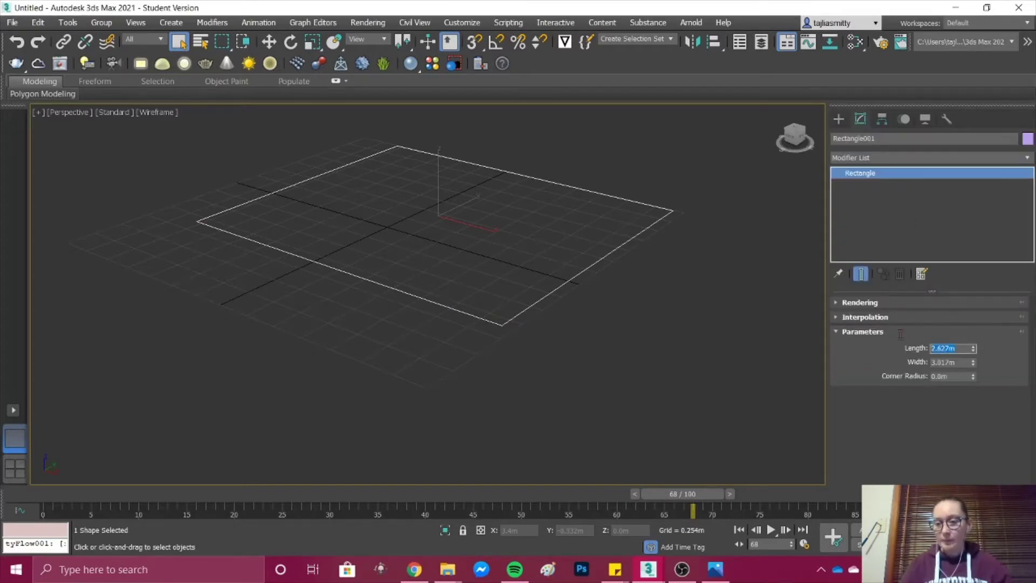
{"action": "type", "text": "10"}
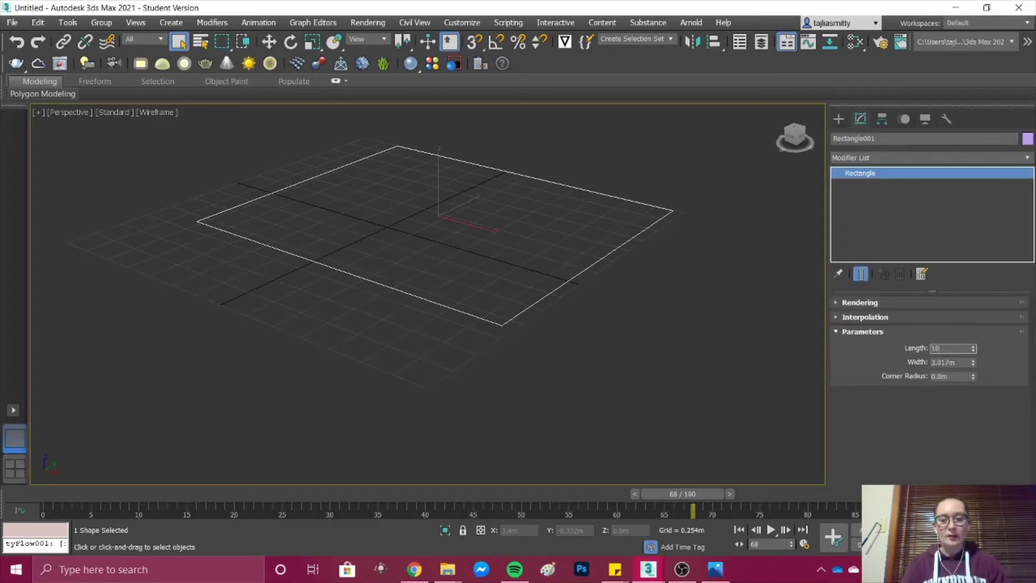
{"action": "key", "text": "Tab"}
{"action": "type", "text": "10"}
{"action": "key", "text": "Return"}
{"action": "scroll", "coordinate": [453, 127], "scroll_direction": "down", "scroll_amount": 5}
{"action": "scroll", "coordinate": [454, 128], "scroll_direction": "up", "scroll_amount": 6}
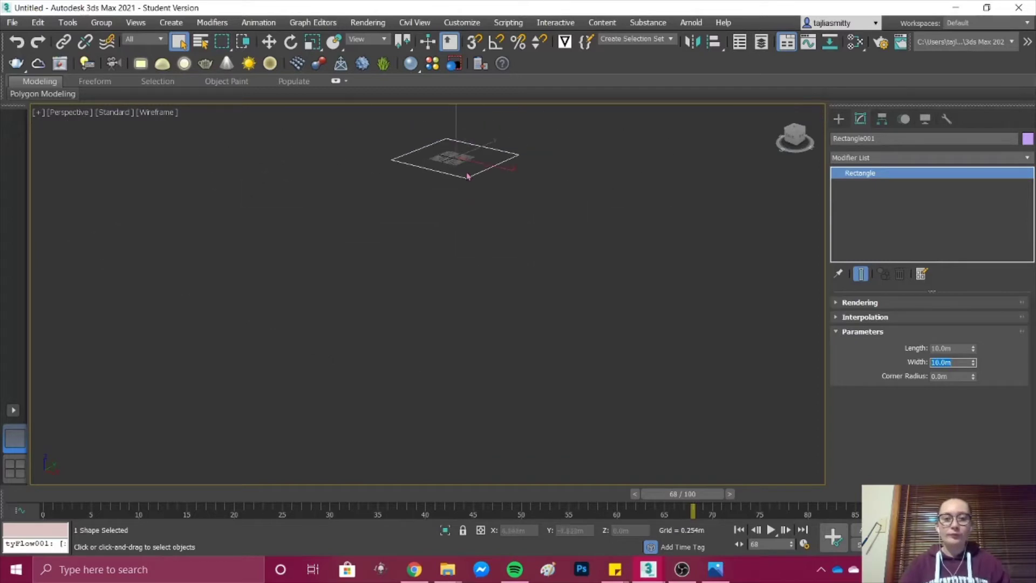
{"action": "left_click", "coordinate": [519, 190]}
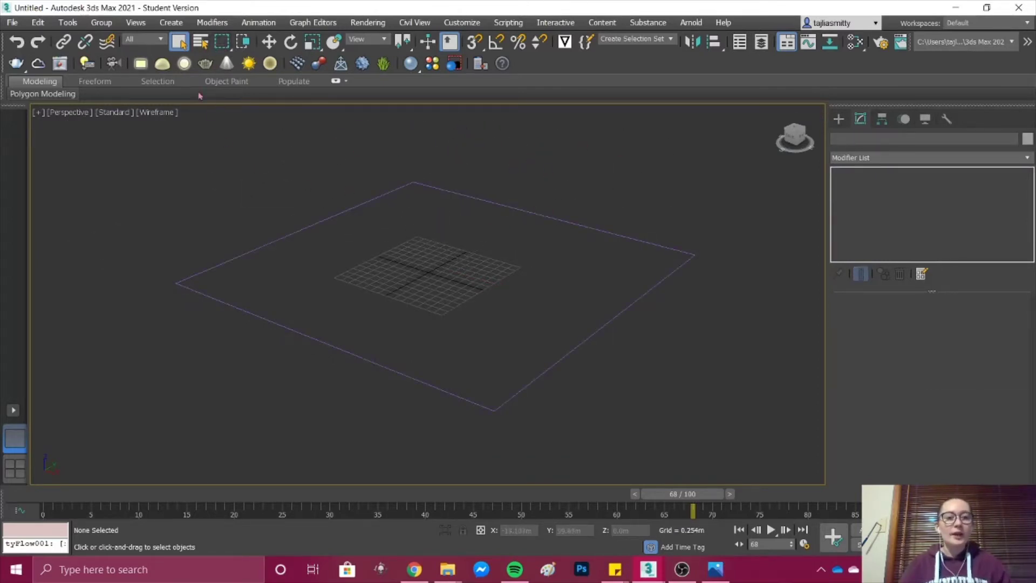
Place a tyFlow object, tyFlow001, in the viewport and show its Modify settings
{"action": "left_click", "coordinate": [839, 118]}
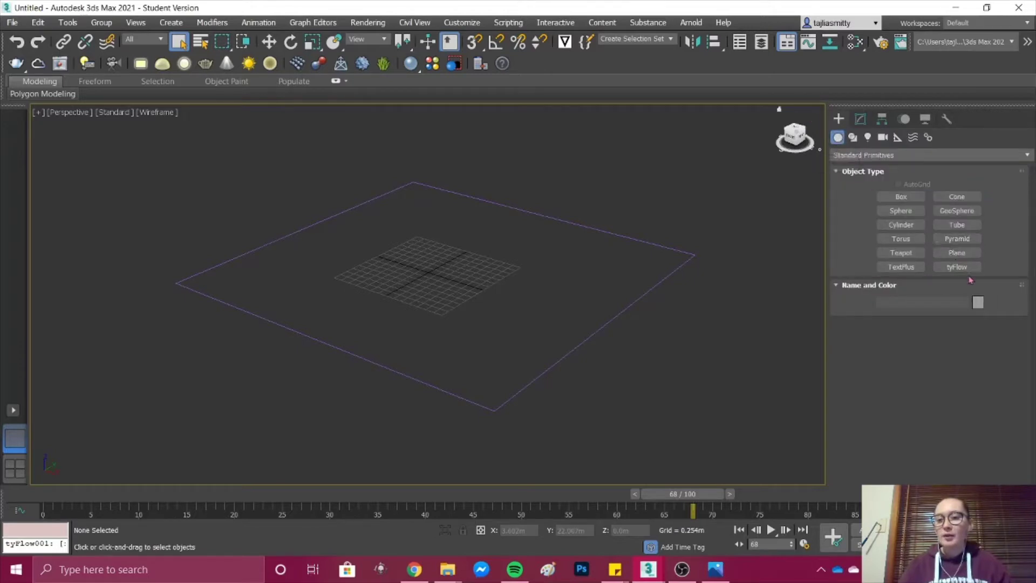
{"action": "left_click", "coordinate": [957, 267]}
{"action": "left_click", "coordinate": [219, 190]}
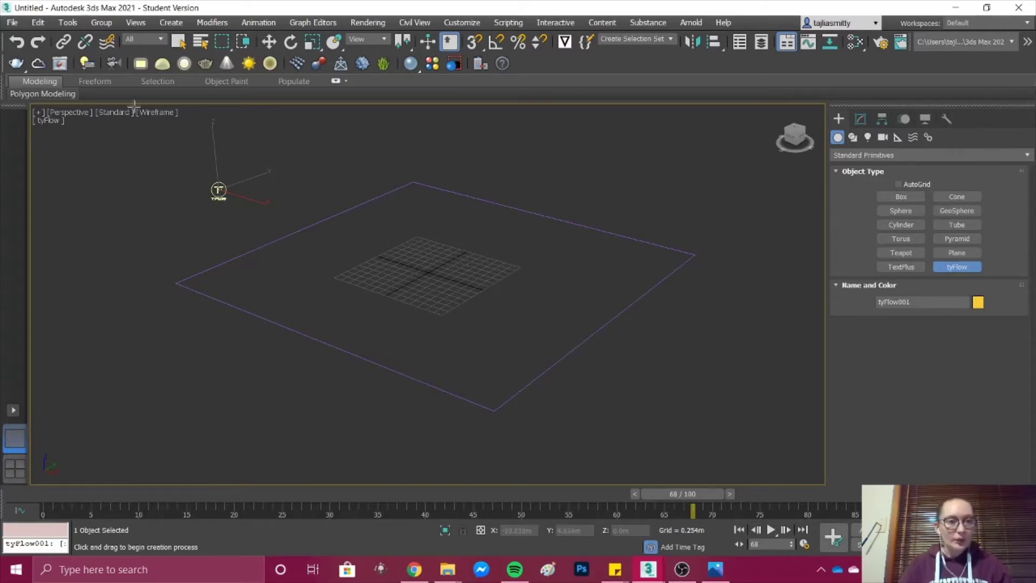
{"action": "left_click", "coordinate": [179, 42]}
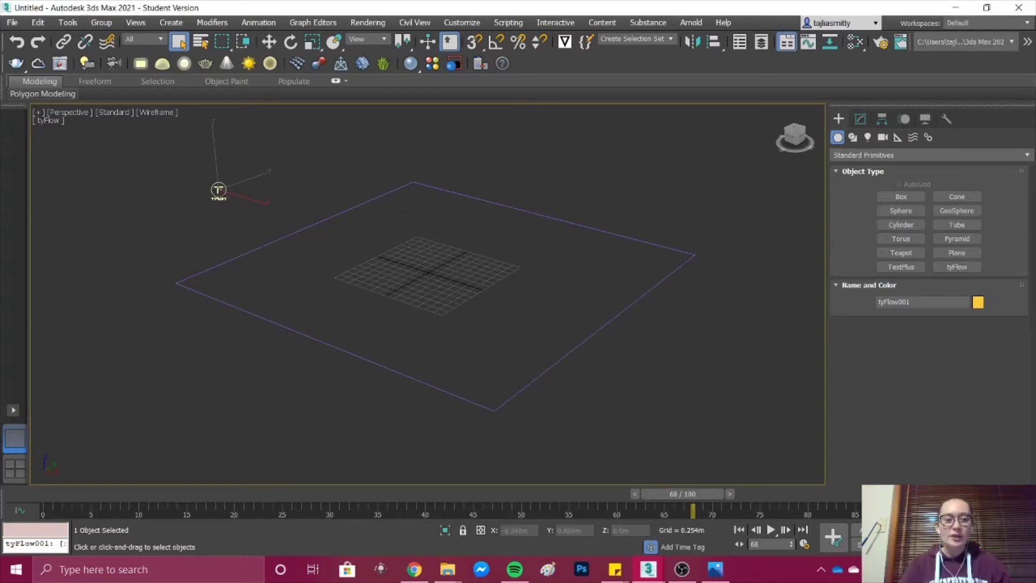
{"action": "left_click", "coordinate": [861, 120]}
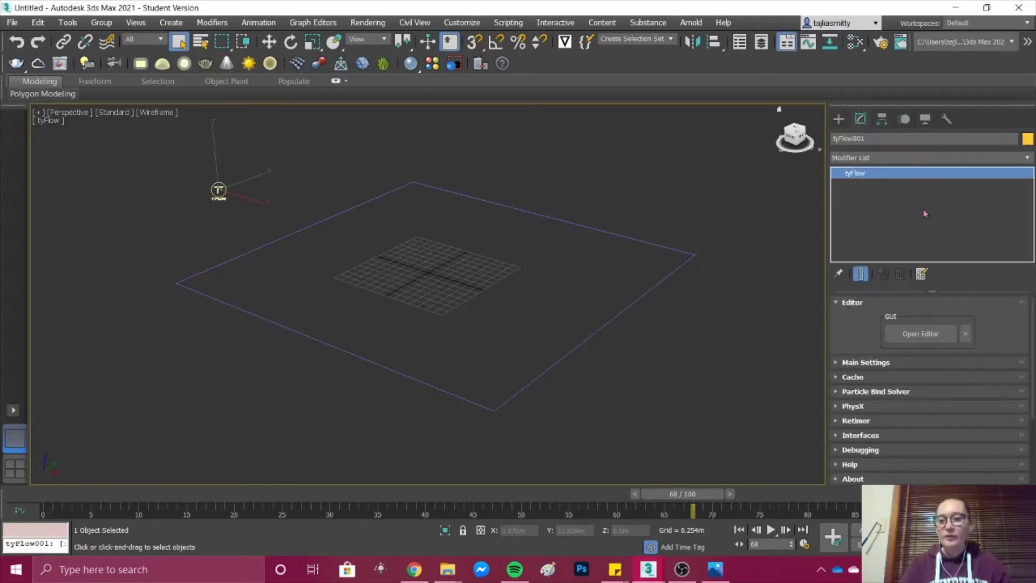
Open the tyFlow Editor and add a Birth operator, creating Event_001 with 200 particles over 0–100
{"action": "left_click", "coordinate": [928, 334]}
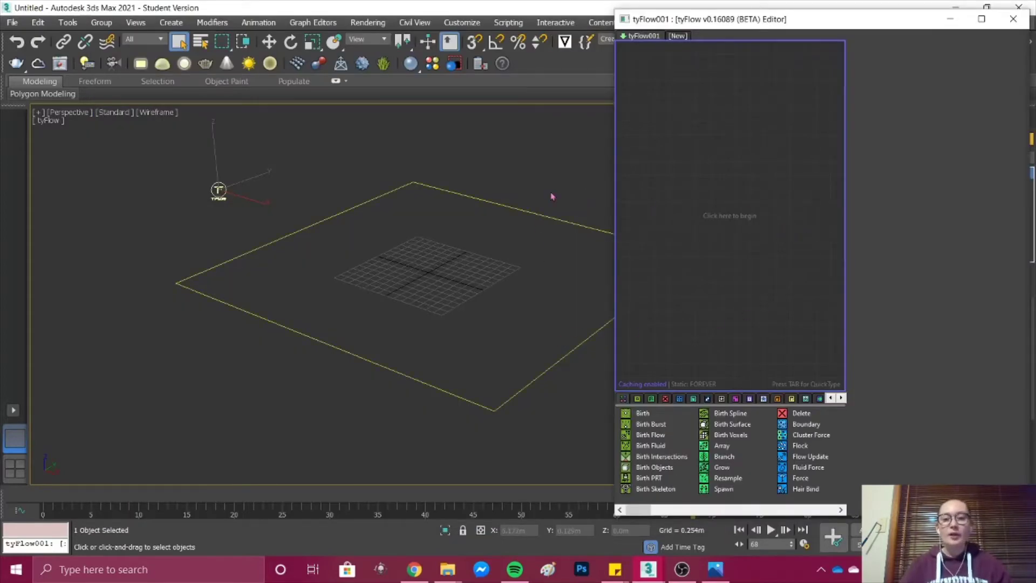
{"action": "scroll", "coordinate": [410, 246], "scroll_direction": "down", "scroll_amount": 3}
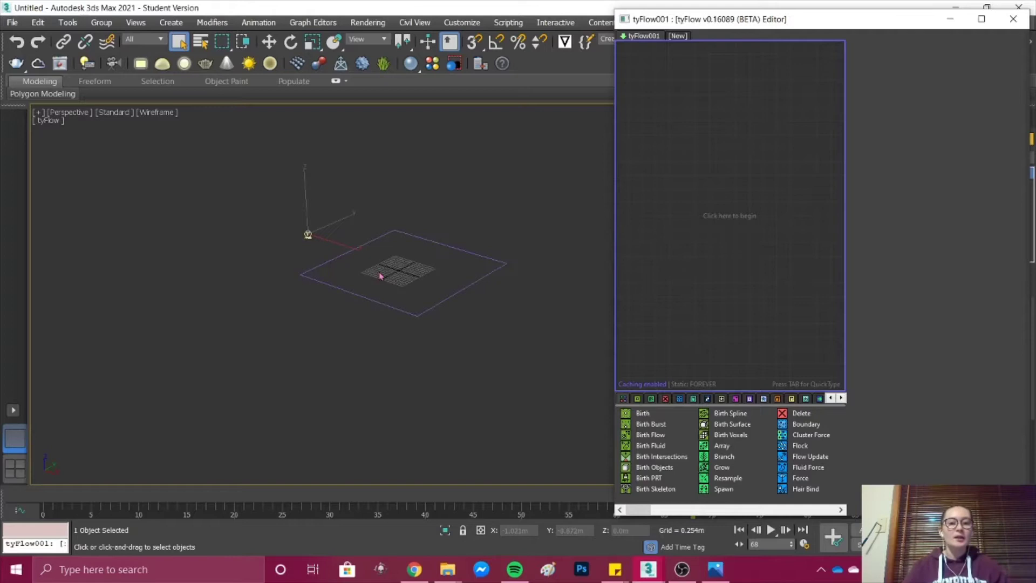
{"action": "scroll", "coordinate": [400, 220], "scroll_direction": "up", "scroll_amount": 2}
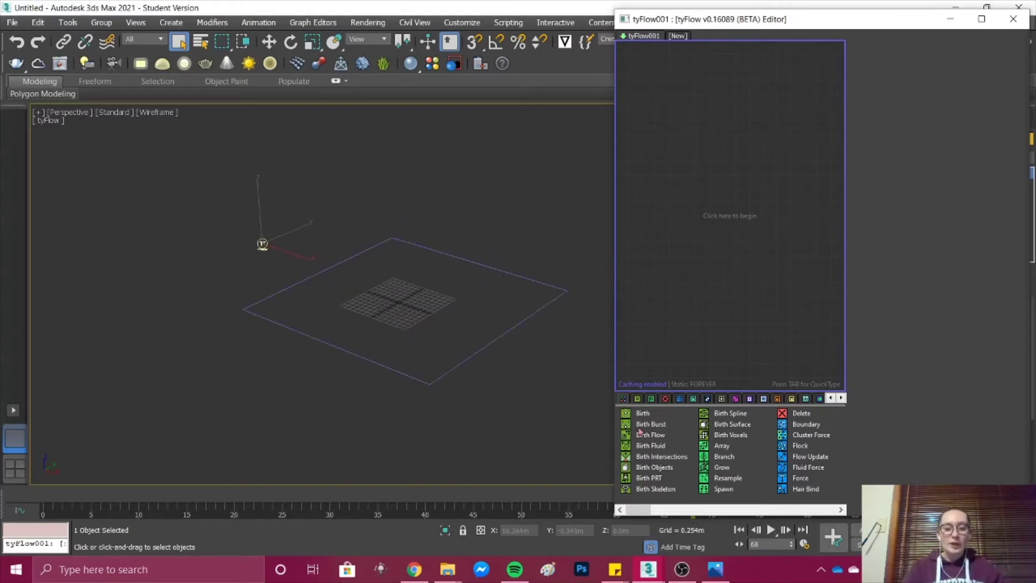
{"action": "left_click_drag", "start_coordinate": [642, 416], "coordinate": [669, 131]}
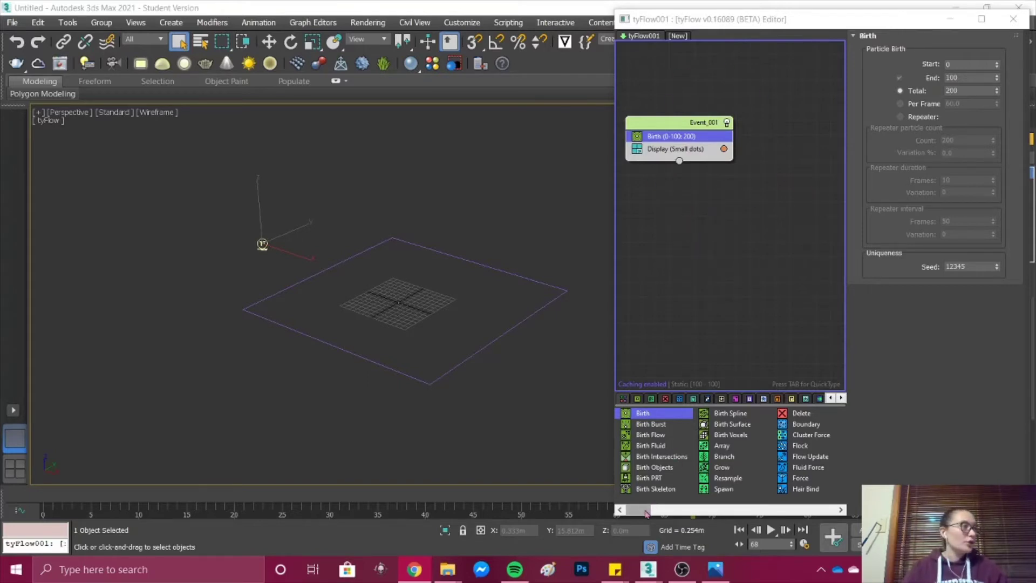
{"action": "left_click_drag", "start_coordinate": [642, 513], "coordinate": [668, 512]}
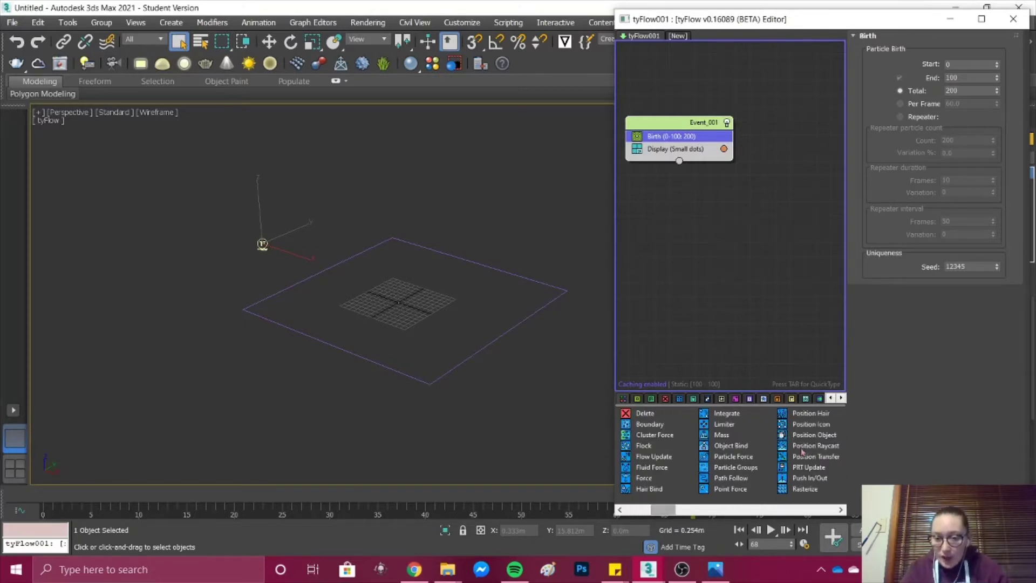
{"action": "scroll", "coordinate": [823, 431], "scroll_direction": "down", "scroll_amount": 1}
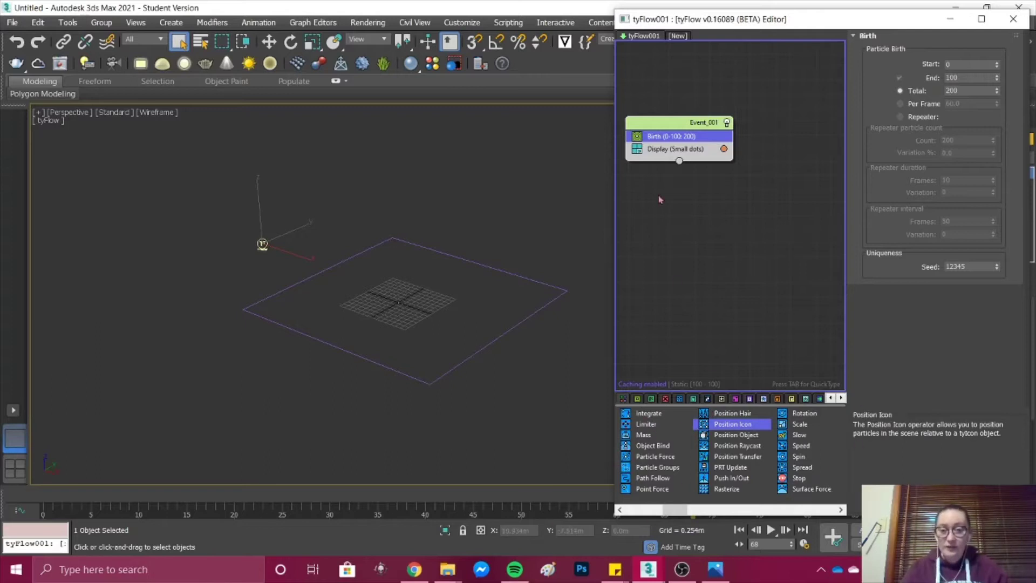
Insert a Position Icon operator with quick search 'pos' and create tyIcon001 as its emitter
{"action": "key", "text": "Tab"}
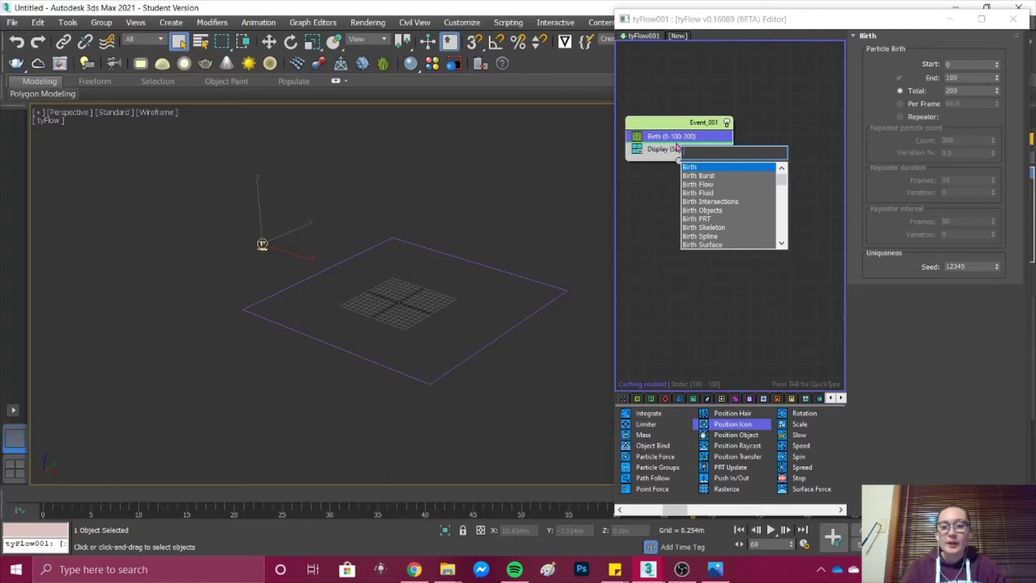
{"action": "type", "text": "posi"}
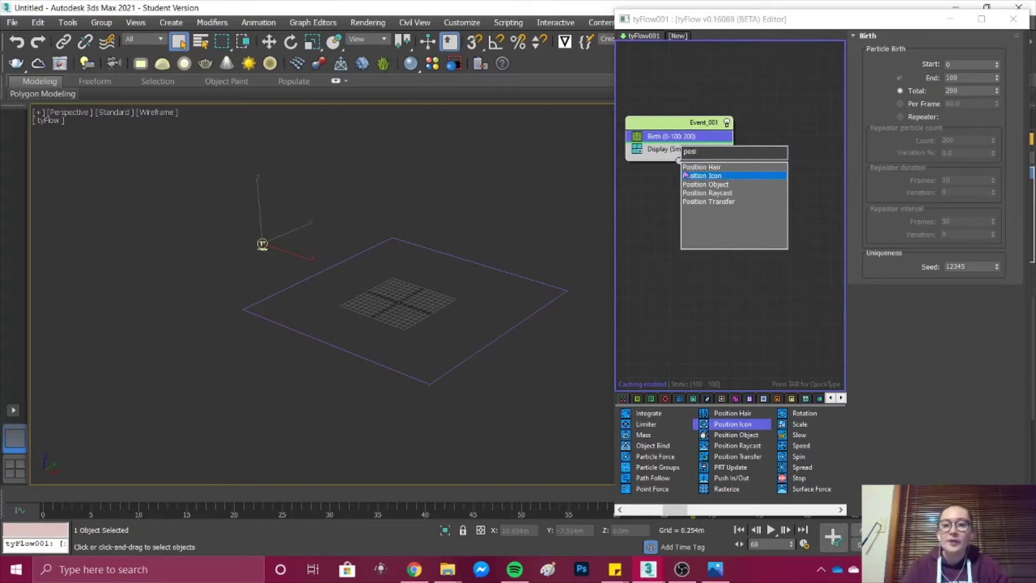
{"action": "key", "text": "Return"}
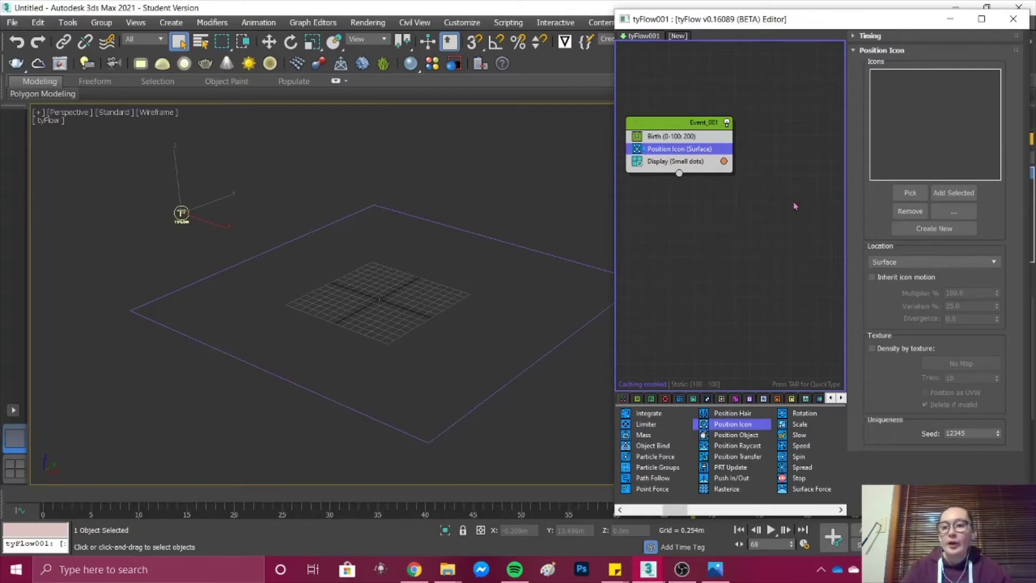
{"action": "left_click", "coordinate": [960, 228]}
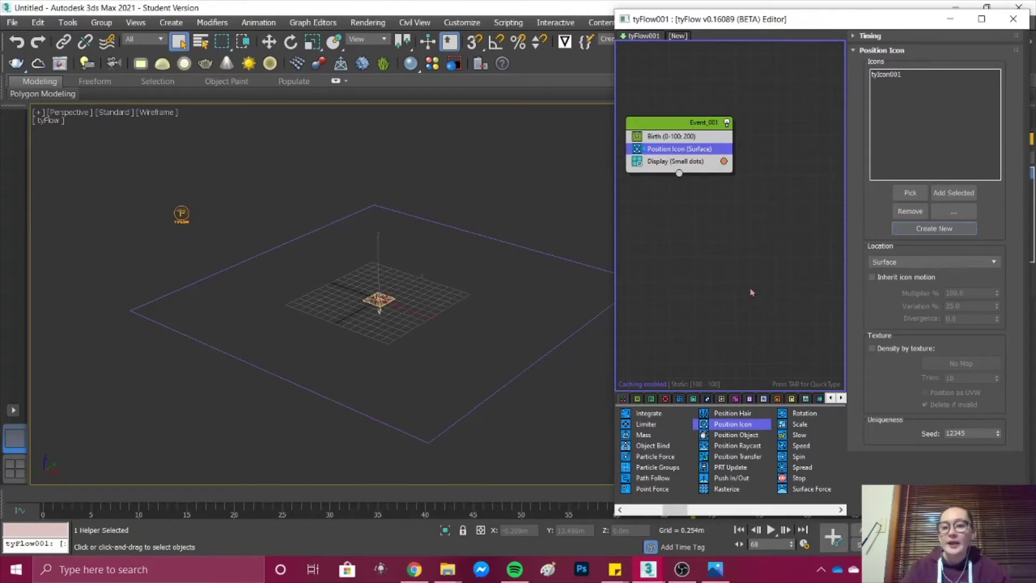
{"action": "scroll", "coordinate": [379, 308], "scroll_direction": "up", "scroll_amount": 5}
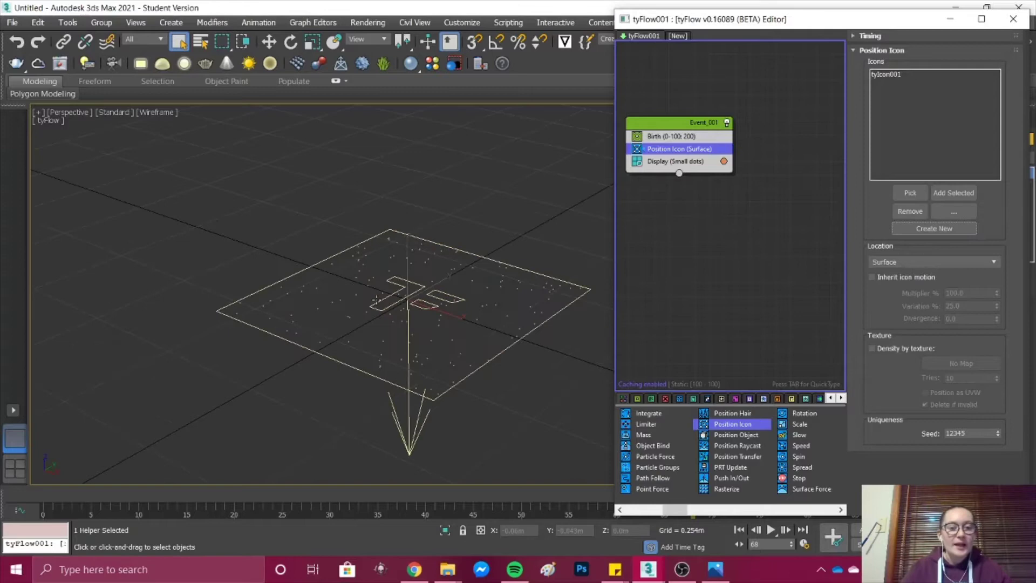
{"action": "scroll", "coordinate": [379, 298], "scroll_direction": "down", "scroll_amount": 4}
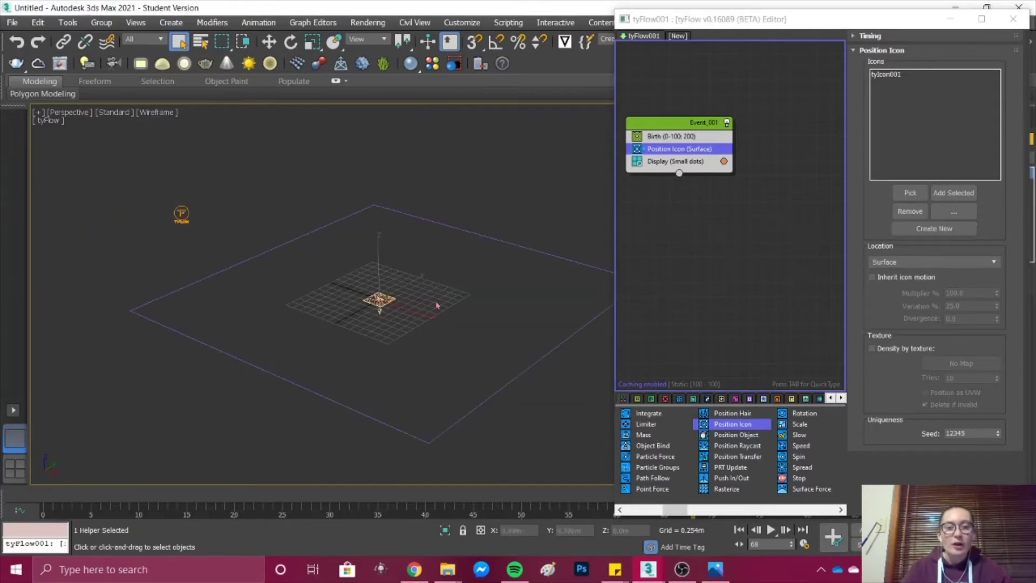
Move tyIcon001 up to about Z 5.1 m above the ground
{"action": "left_click", "coordinate": [268, 41]}
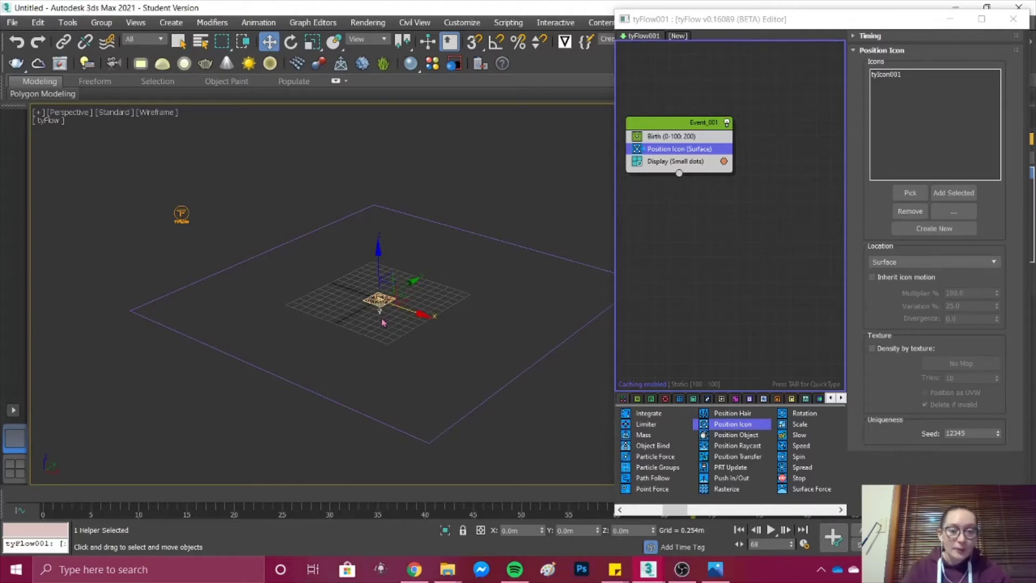
{"action": "left_click_drag", "start_coordinate": [378, 253], "coordinate": [365, 124]}
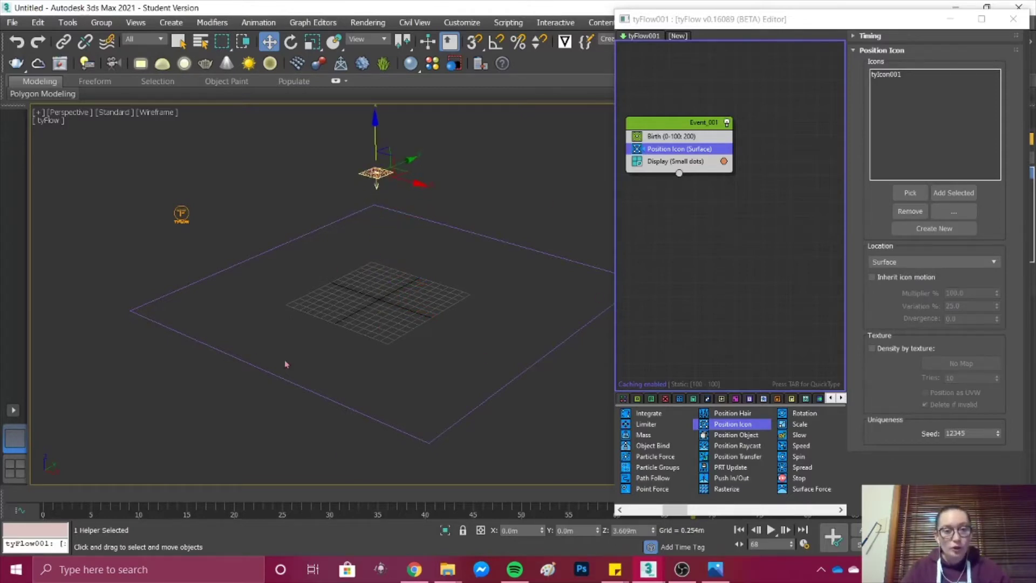
{"action": "scroll", "coordinate": [427, 351], "scroll_direction": "down", "scroll_amount": 3}
{"action": "left_click_drag", "start_coordinate": [406, 237], "coordinate": [405, 209]}
{"action": "scroll", "coordinate": [410, 242], "scroll_direction": "up", "scroll_amount": 3}
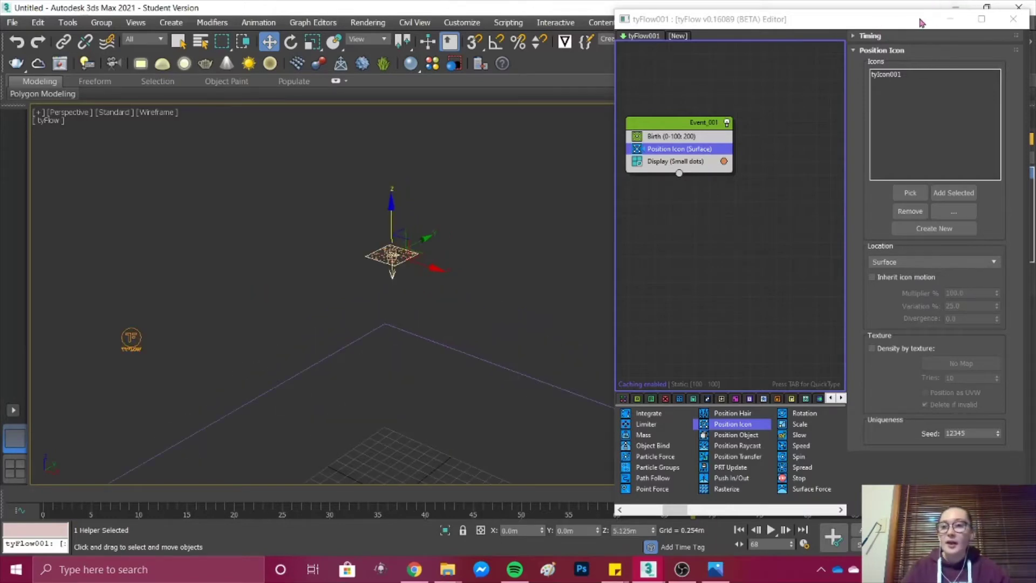
Set tyIcon001's Length and Width to 5 m
{"action": "left_click_drag", "start_coordinate": [915, 23], "coordinate": [259, 68]}
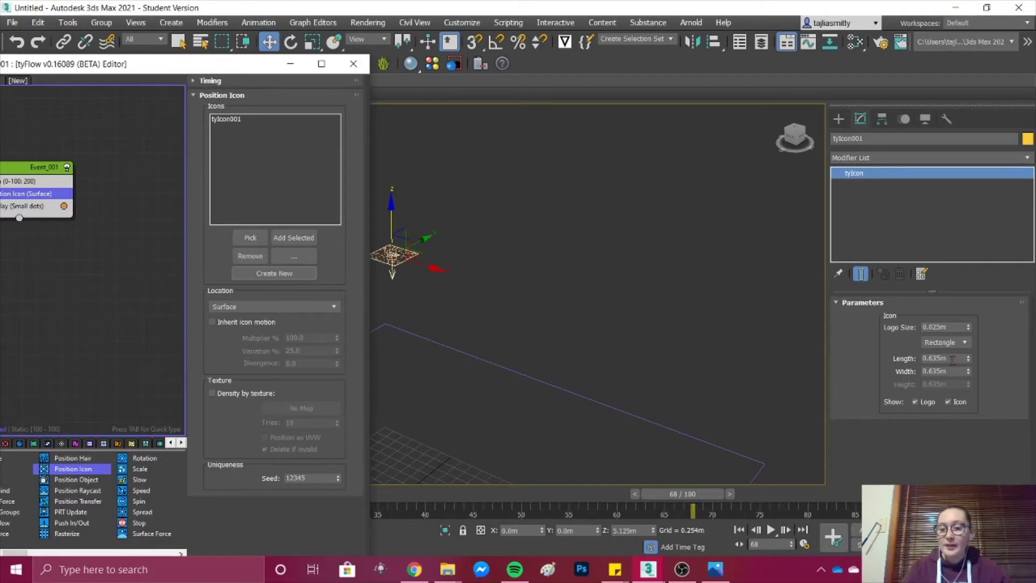
{"action": "left_click", "coordinate": [944, 358]}
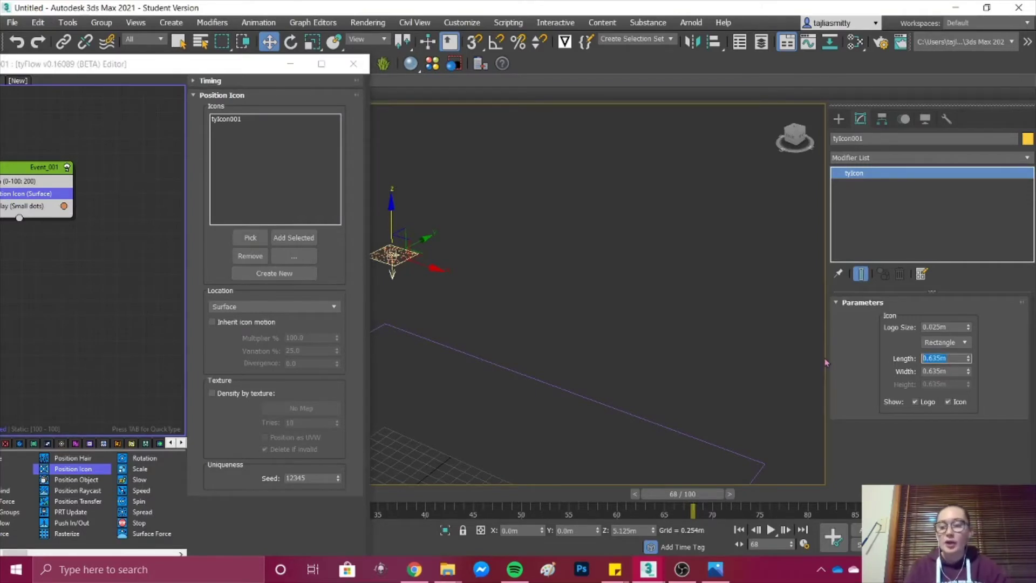
{"action": "type", "text": "5"}
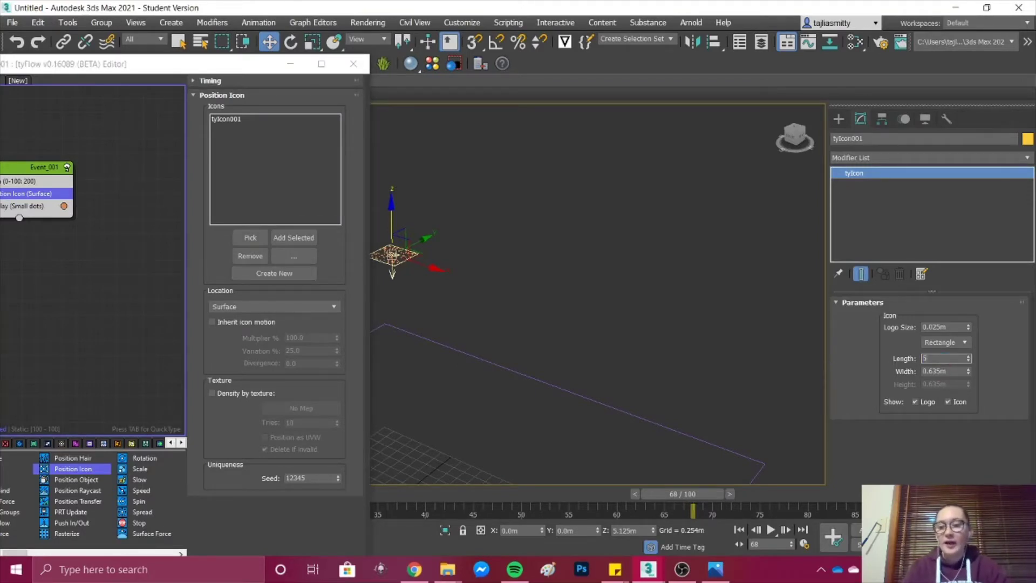
{"action": "key", "text": "Tab"}
{"action": "type", "text": "5"}
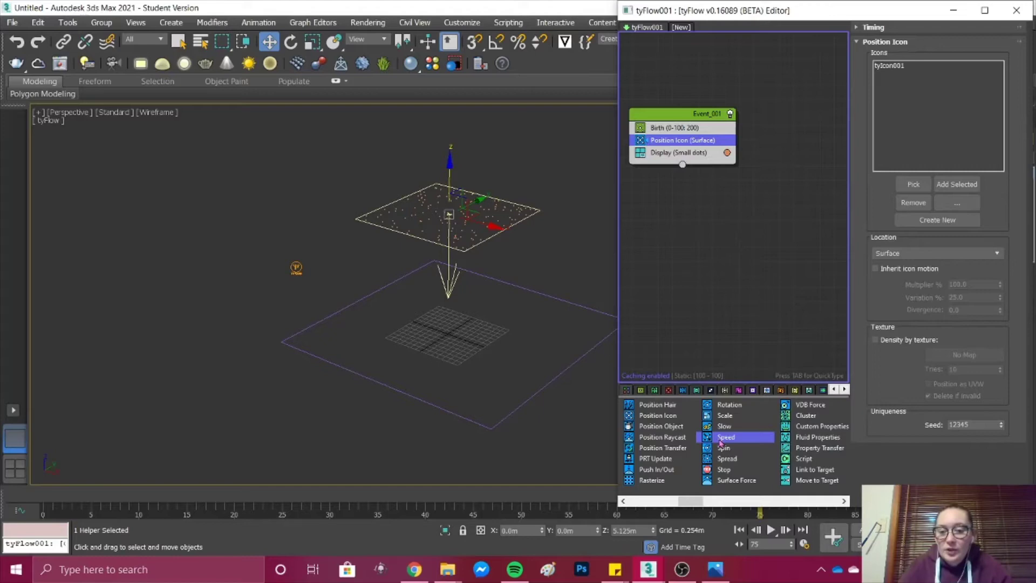
Add a Speed operator below Position Icon and preview the random particle drift
{"action": "left_click_drag", "start_coordinate": [723, 438], "coordinate": [680, 147]}
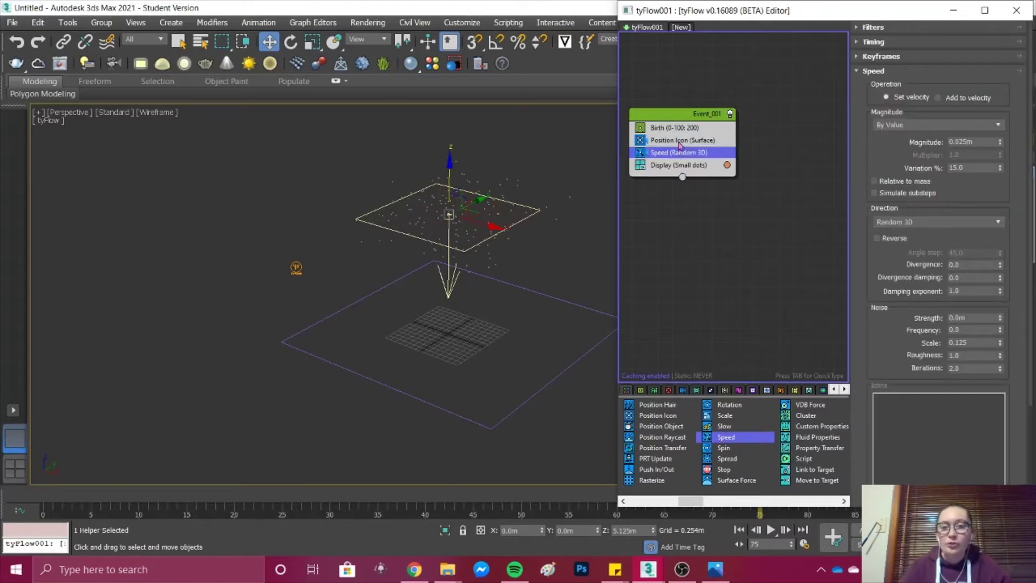
{"action": "left_click", "coordinate": [771, 530]}
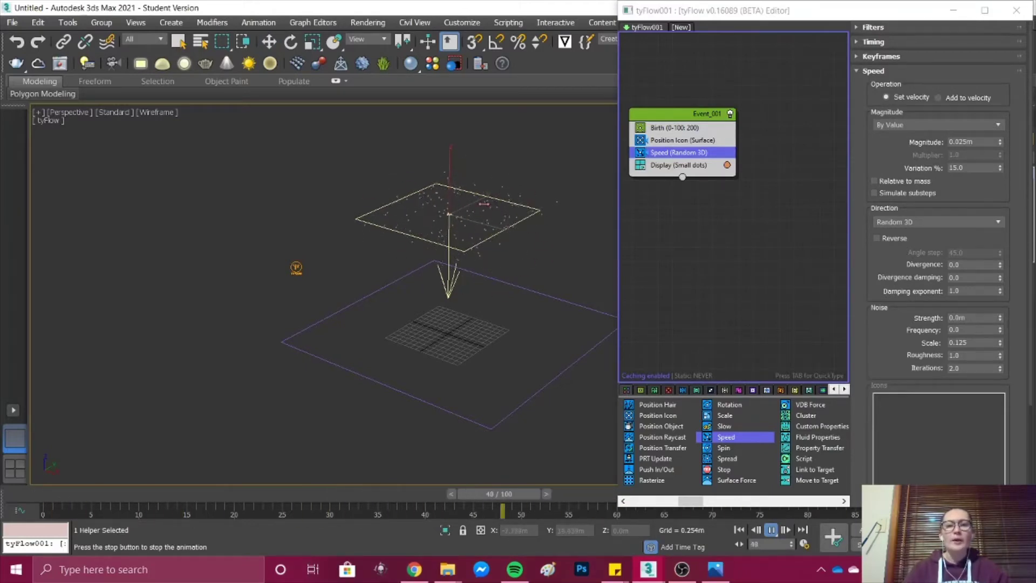
{"action": "left_click", "coordinate": [771, 530]}
Set the Speed direction to Along Icon Arrow using tyIcon001, then play to check the fall
{"action": "key", "text": "w"}
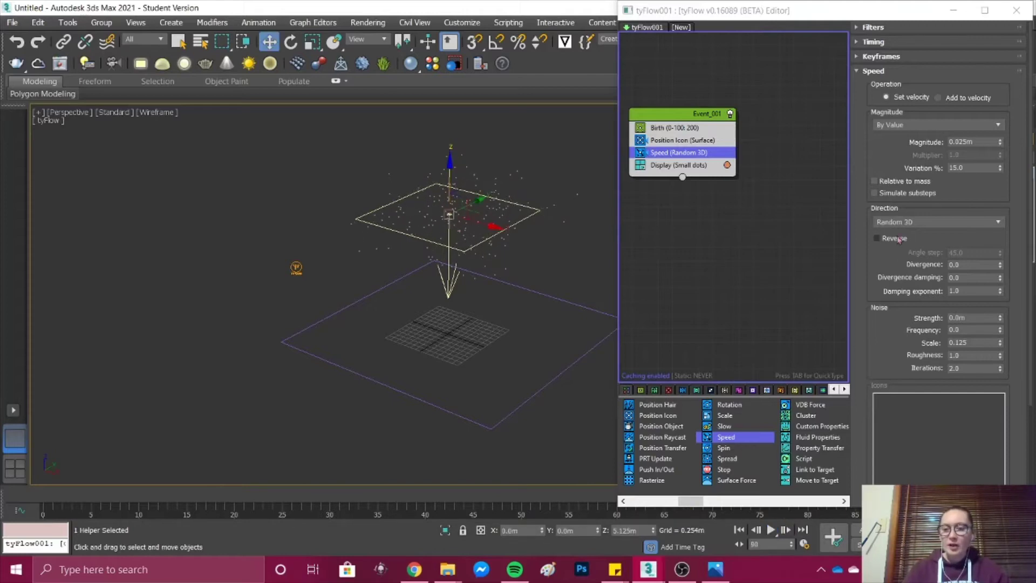
{"action": "left_click", "coordinate": [911, 227]}
{"action": "left_click", "coordinate": [910, 226]}
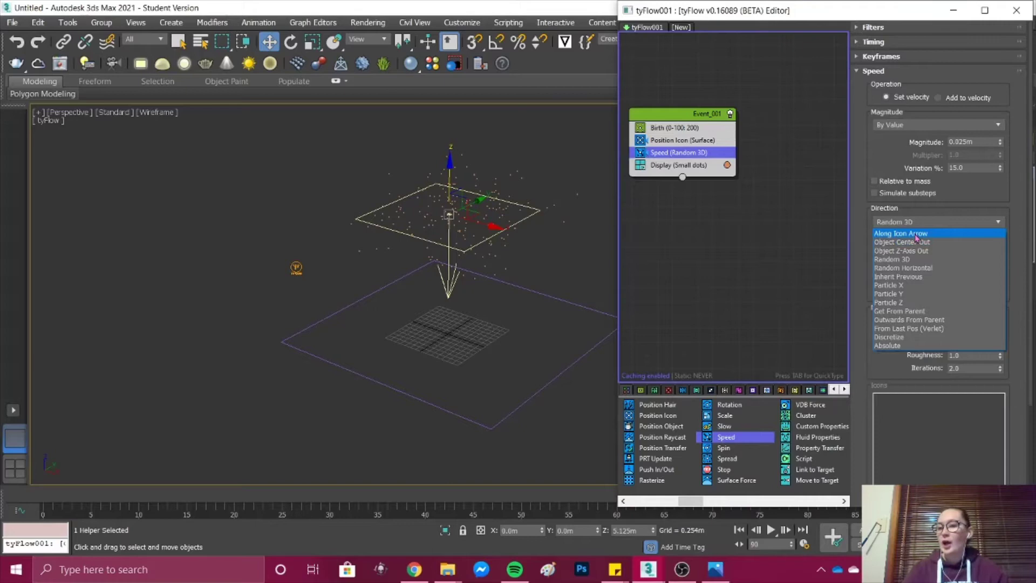
{"action": "left_click", "coordinate": [915, 234]}
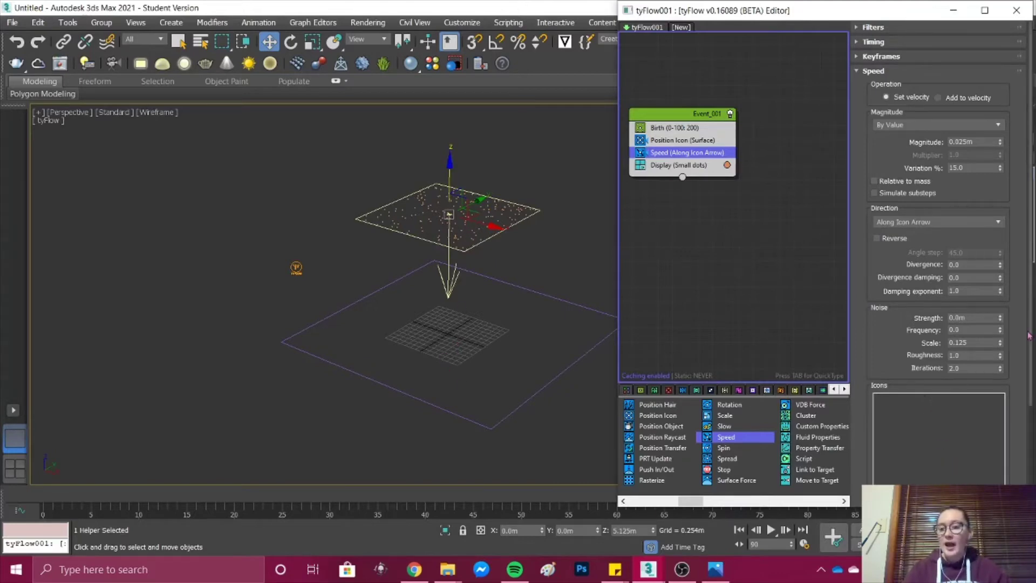
{"action": "scroll", "coordinate": [933, 404], "scroll_direction": "down", "scroll_amount": 4}
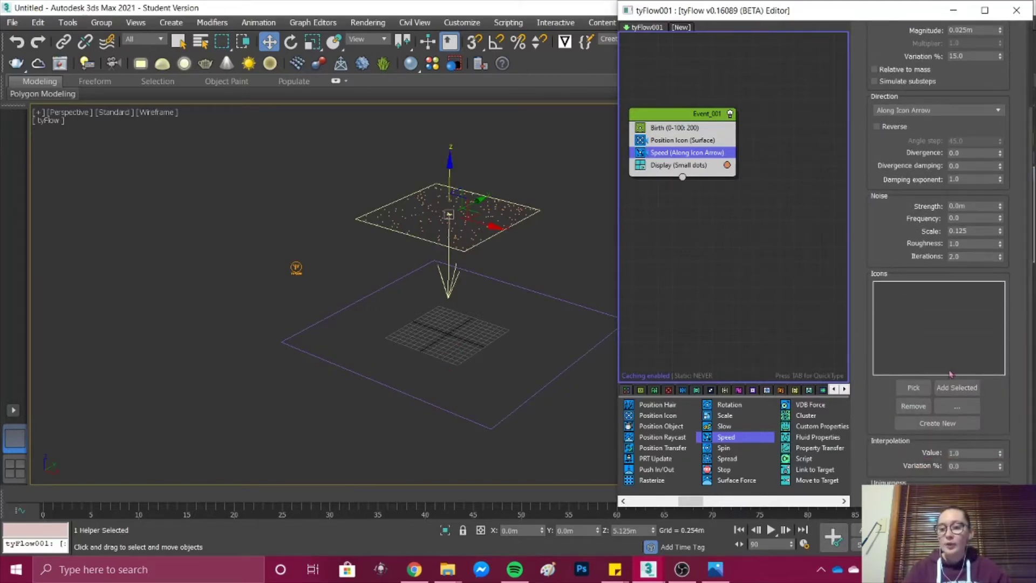
{"action": "left_click", "coordinate": [904, 387]}
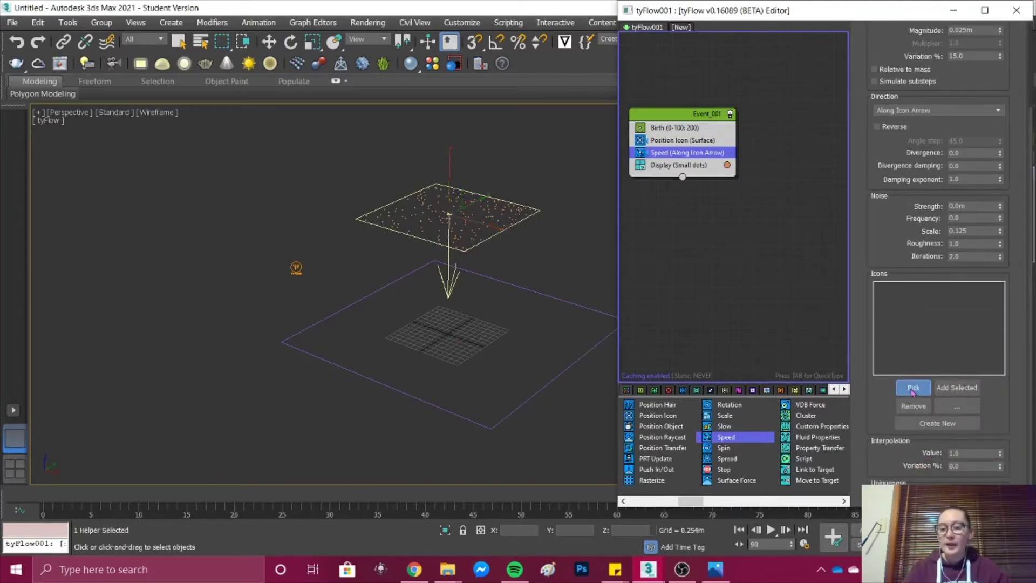
{"action": "left_click", "coordinate": [494, 235]}
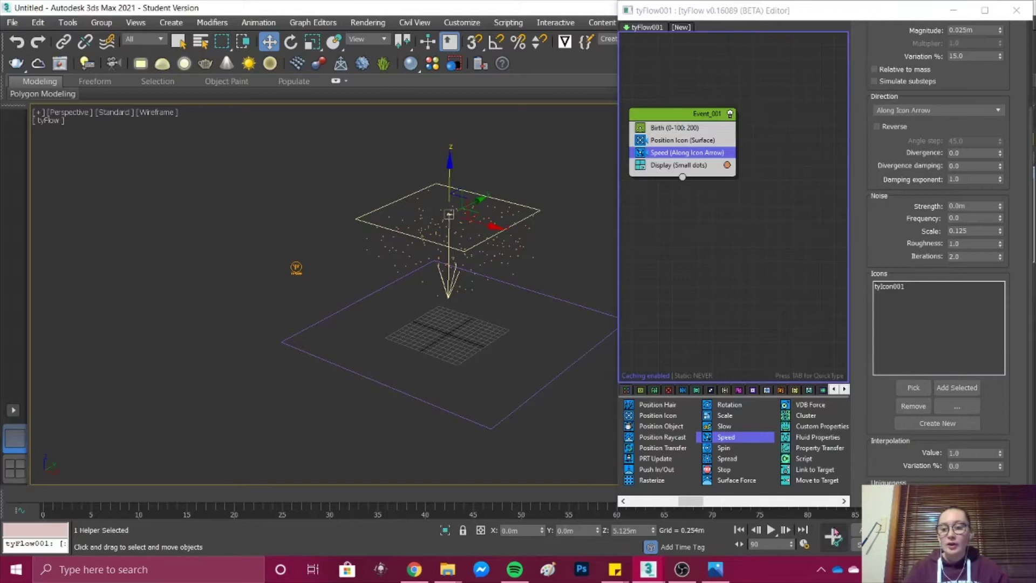
{"action": "left_click", "coordinate": [772, 529]}
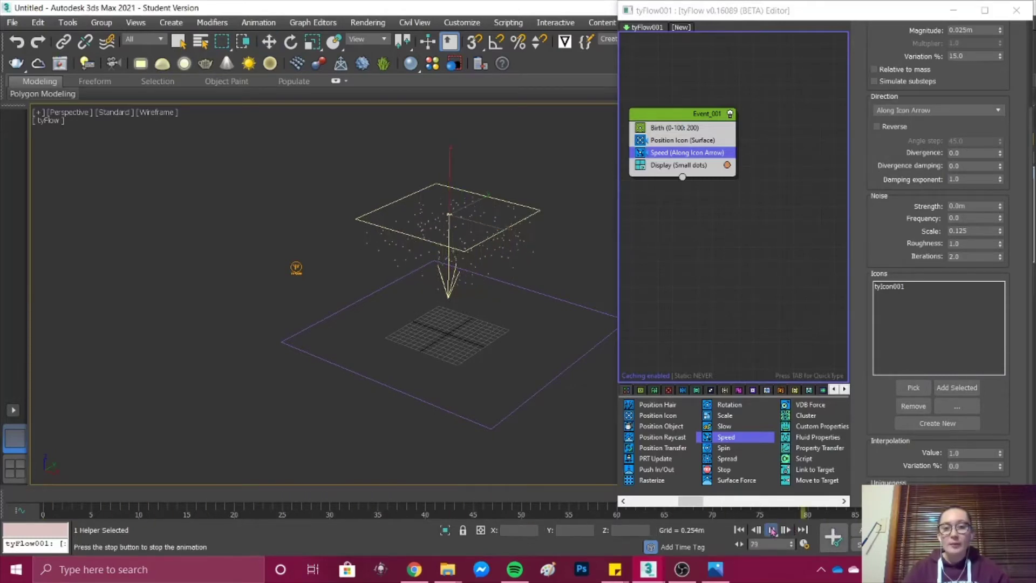
Switch the Birth operator to Per Frame and preview a 20-per-frame rate
{"action": "left_click", "coordinate": [772, 530]}
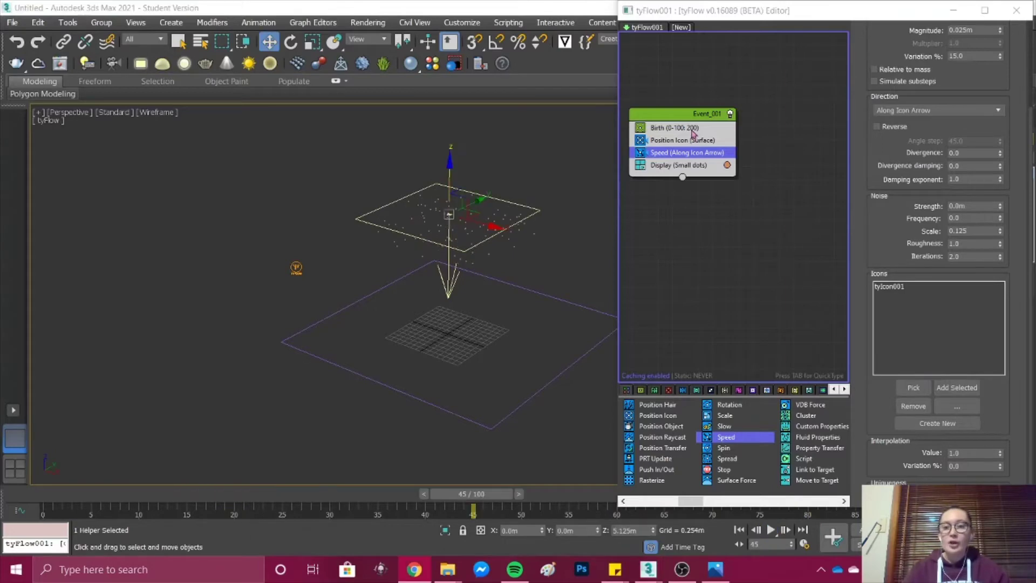
{"action": "left_click", "coordinate": [692, 130]}
{"action": "left_click", "coordinate": [901, 95]}
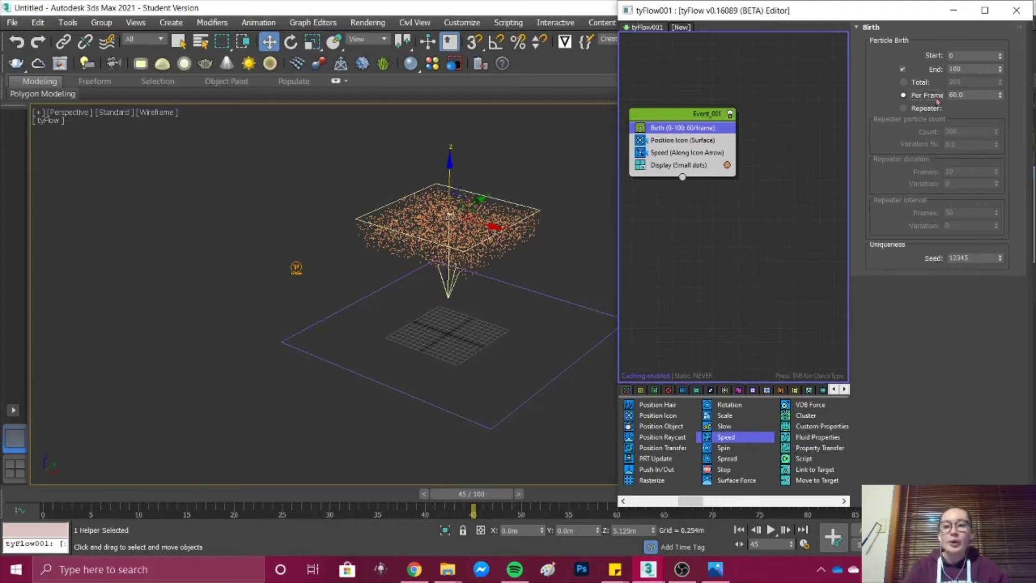
{"action": "left_click", "coordinate": [770, 531]}
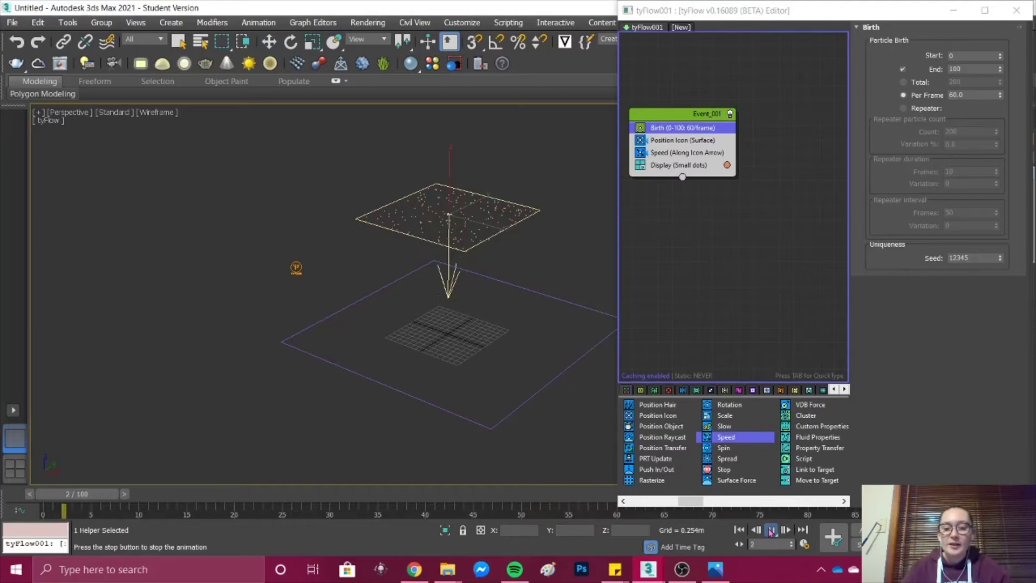
{"action": "left_click", "coordinate": [771, 531]}
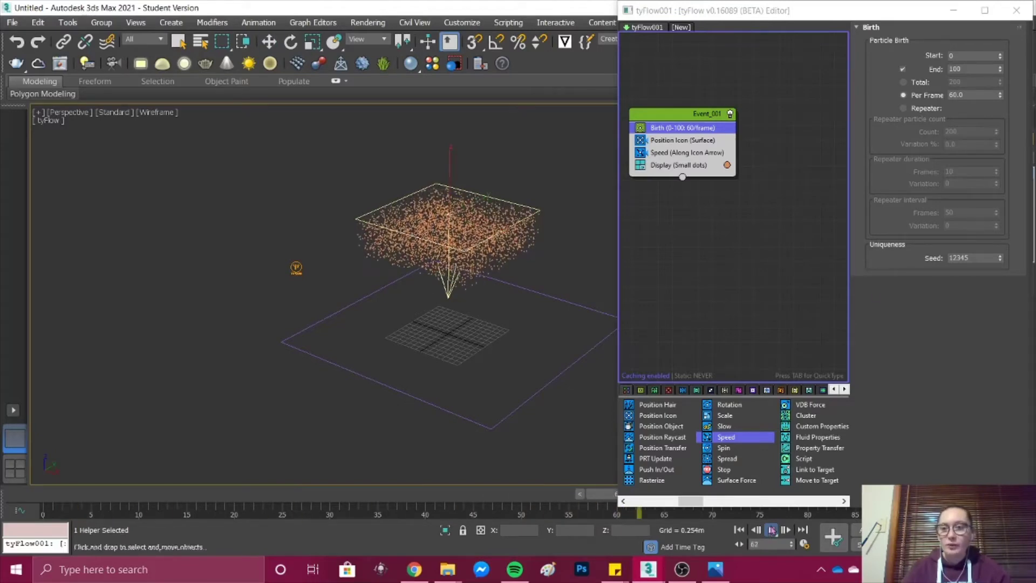
{"action": "double_click", "coordinate": [973, 94]}
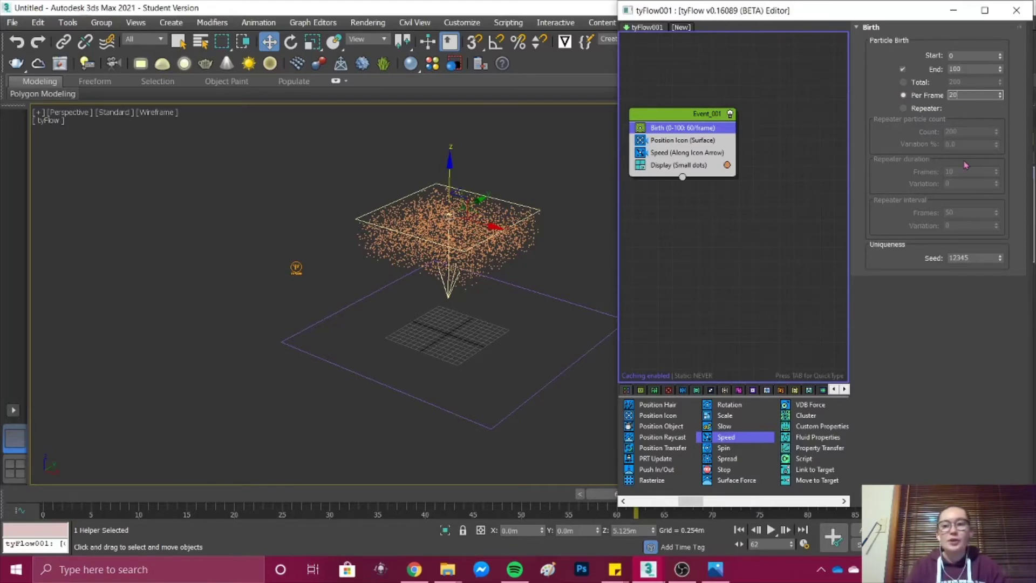
{"action": "key", "text": "Return"}
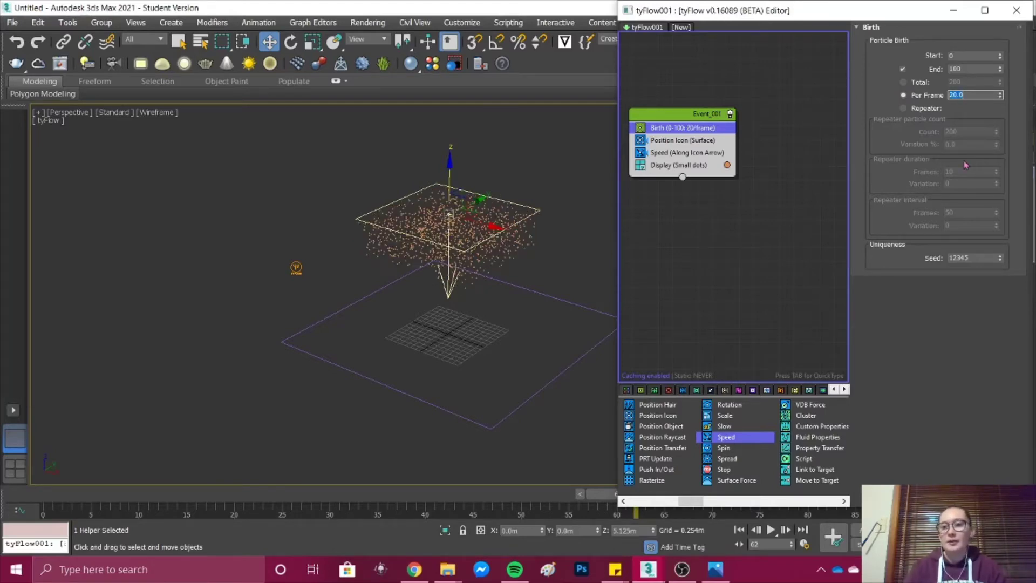
{"action": "left_click", "coordinate": [771, 529]}
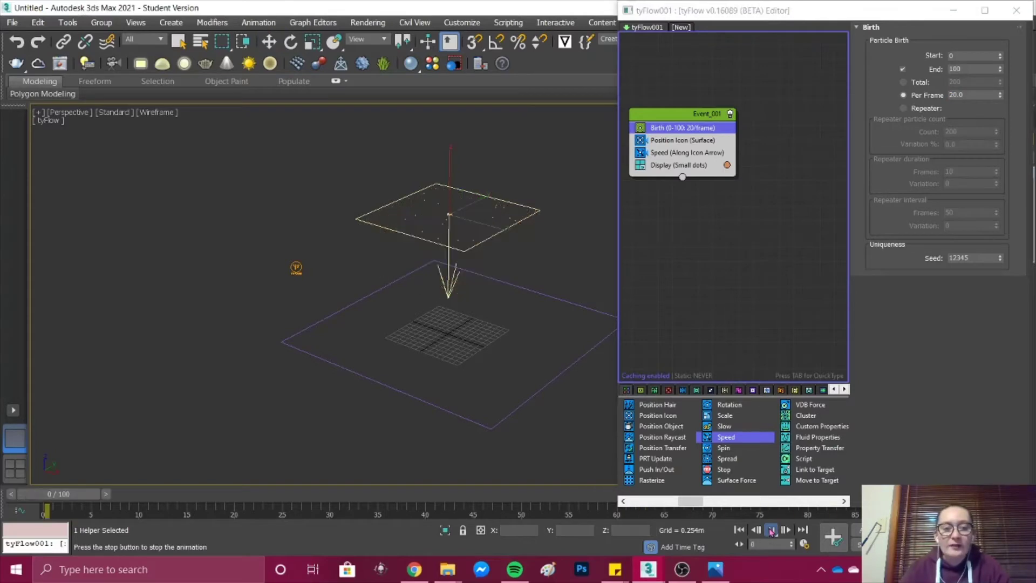
{"action": "left_click", "coordinate": [772, 530]}
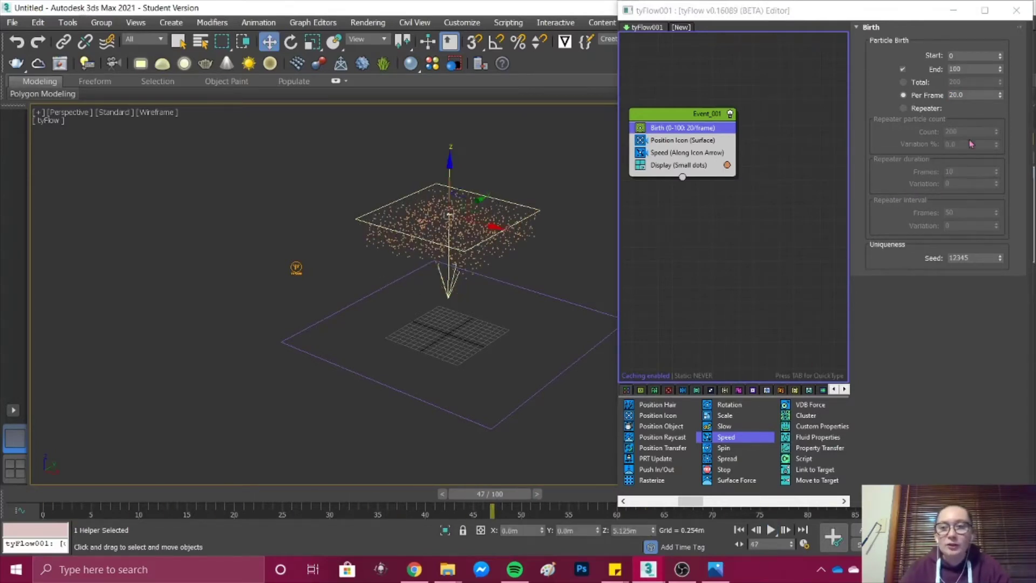
Set the Birth rate to 10 particles per frame and preview the lighter rain
{"action": "double_click", "coordinate": [973, 95]}
{"action": "type", "text": "1"}
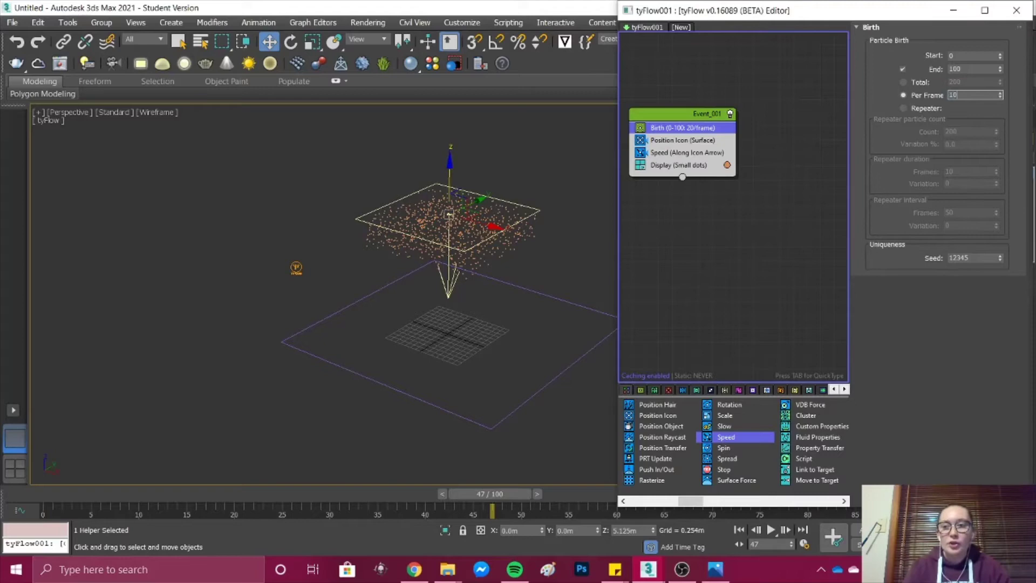
{"action": "type", "text": "0"}
{"action": "key", "text": "Return"}
{"action": "left_click", "coordinate": [771, 530]}
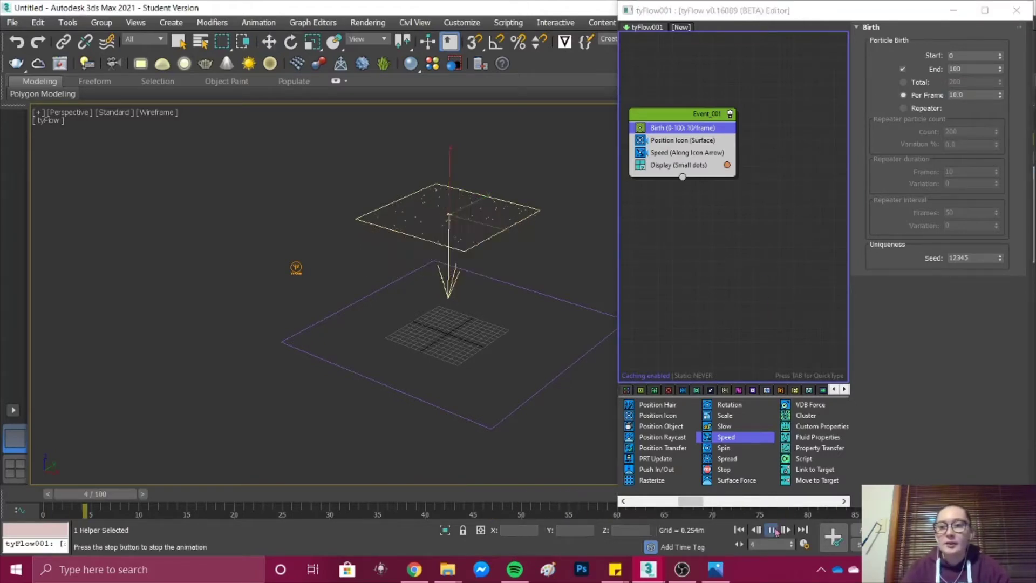
{"action": "left_click", "coordinate": [771, 530]}
Add a Force operator to Event_001 and play the animation to preview it
{"action": "left_click", "coordinate": [747, 291]}
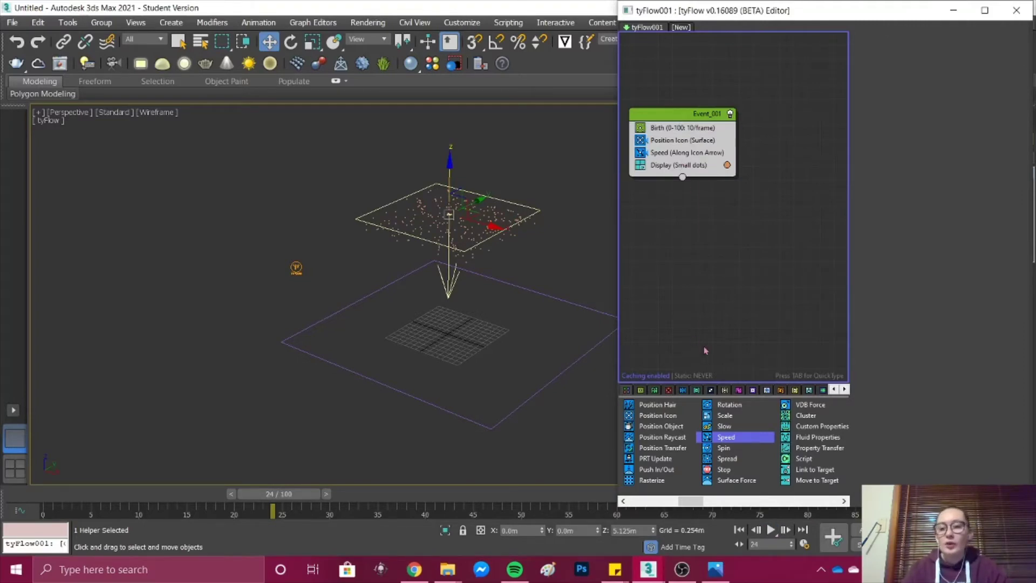
{"action": "left_click_drag", "start_coordinate": [692, 500], "coordinate": [671, 503]}
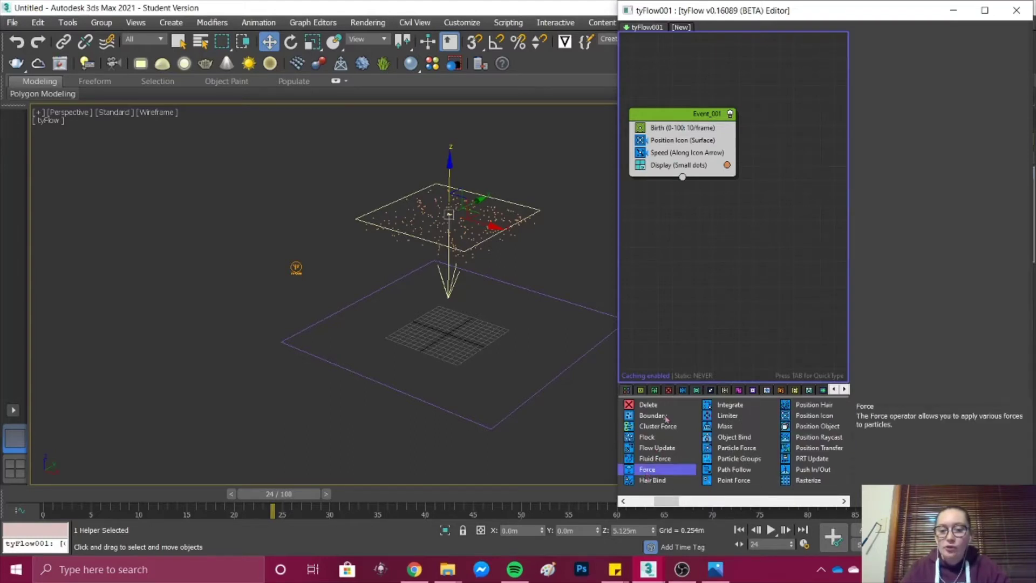
{"action": "left_click_drag", "start_coordinate": [676, 161], "coordinate": [676, 163]}
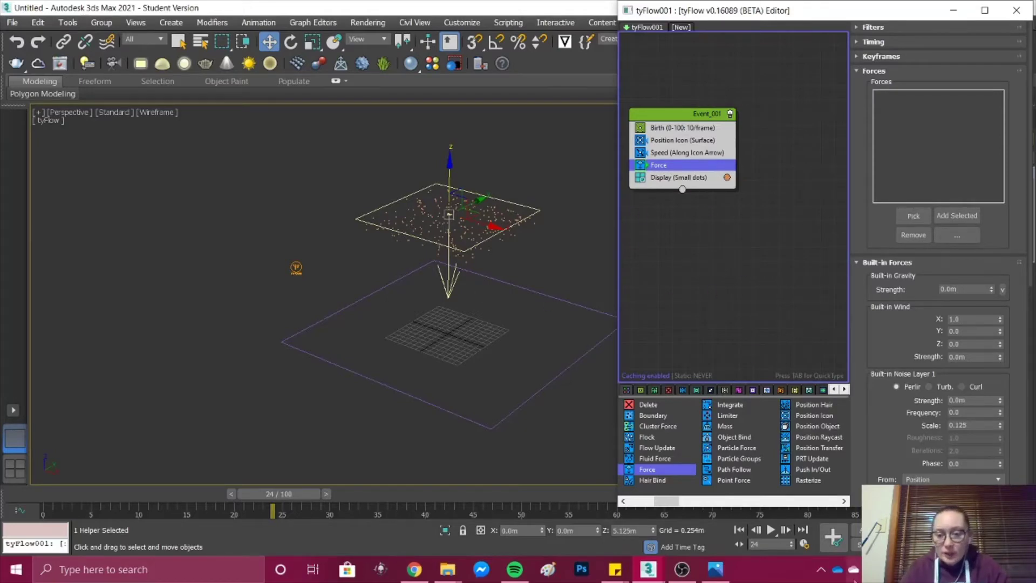
{"action": "left_click", "coordinate": [773, 530]}
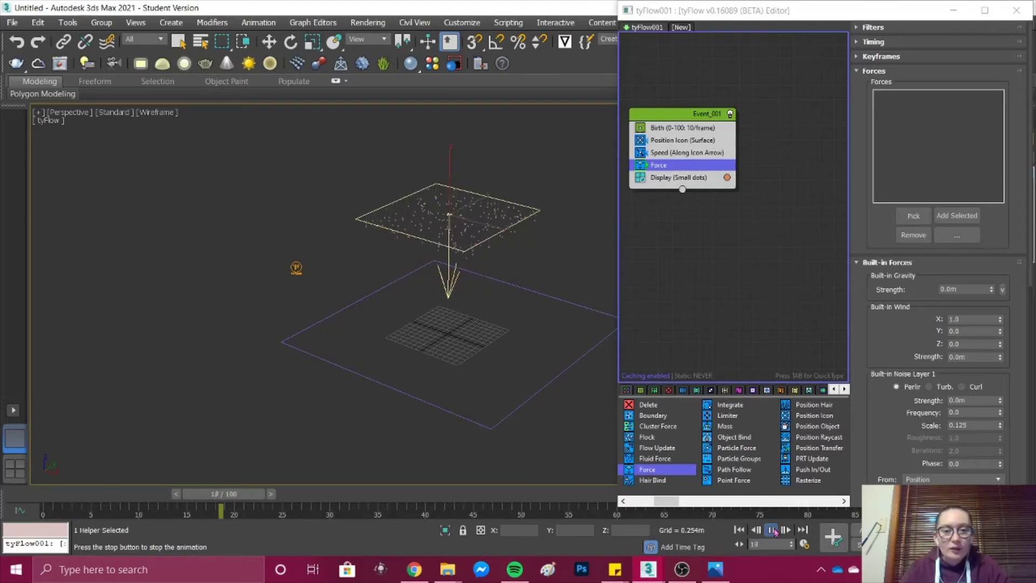
Tune the built-in gravity strength through 1, 0.5 and -0.1 to finally -0.05m
{"action": "double_click", "coordinate": [966, 289]}
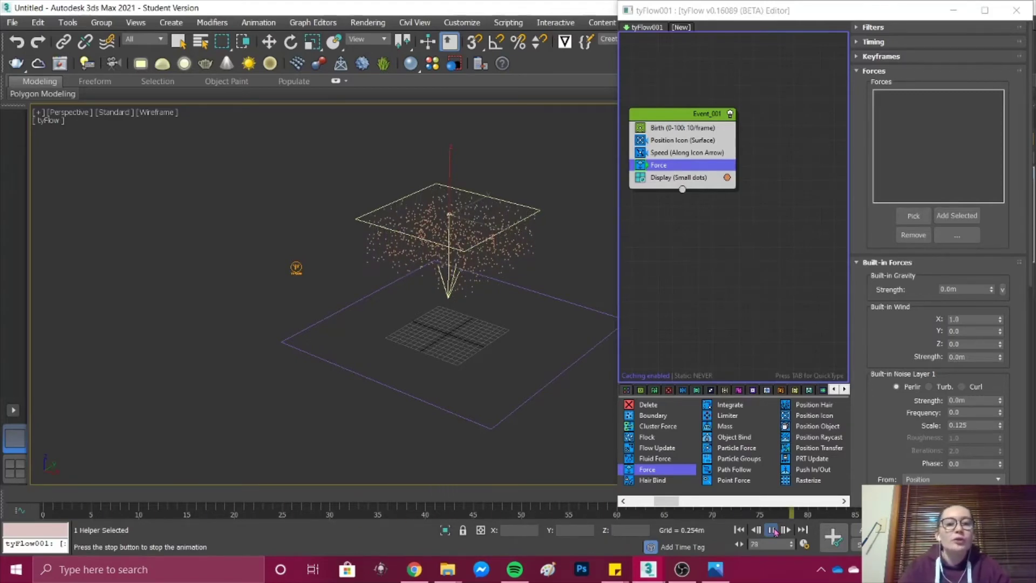
{"action": "type", "text": "1"}
{"action": "key", "text": "Return"}
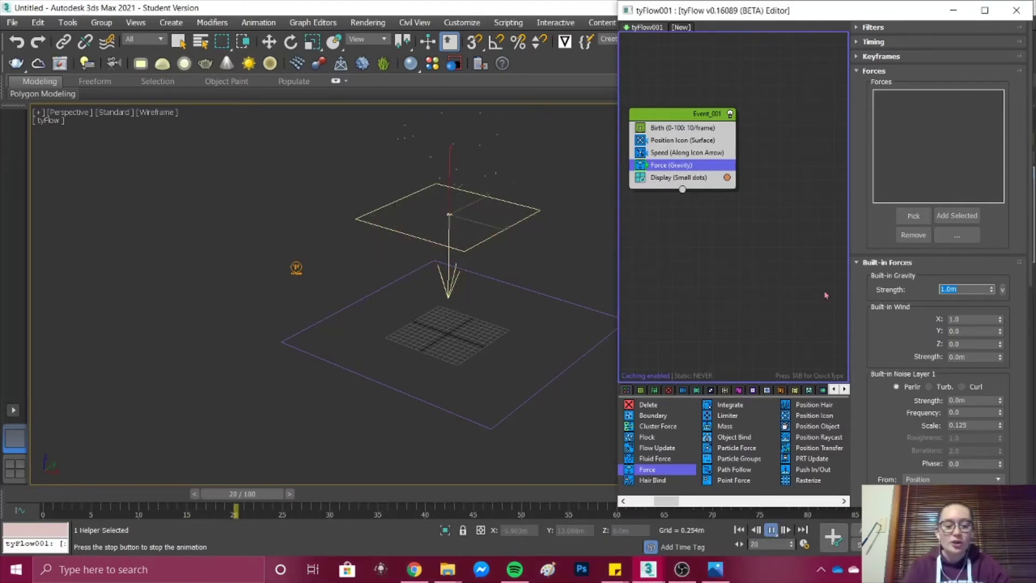
{"action": "type", "text": "0.5"}
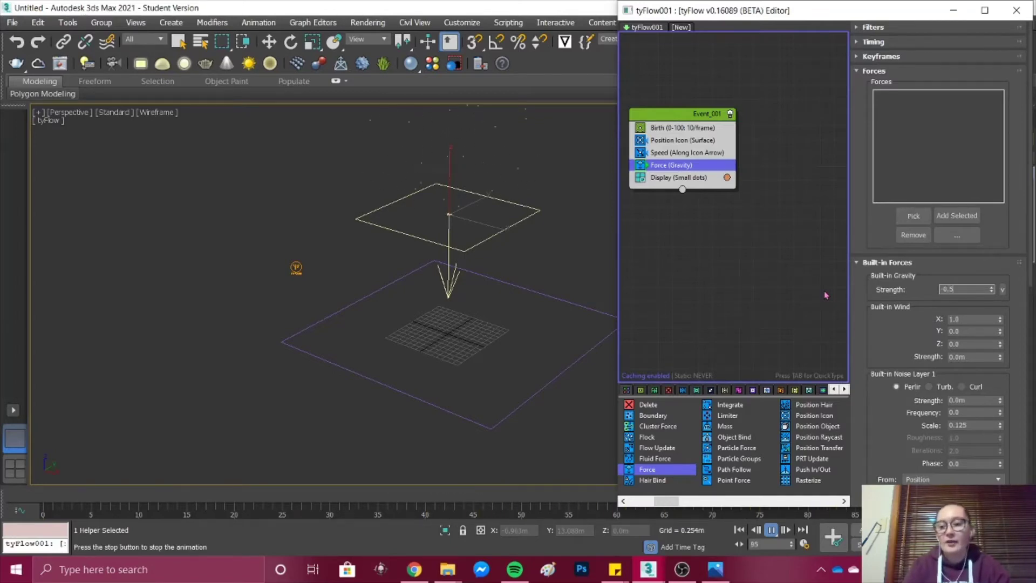
{"action": "key", "text": "Return"}
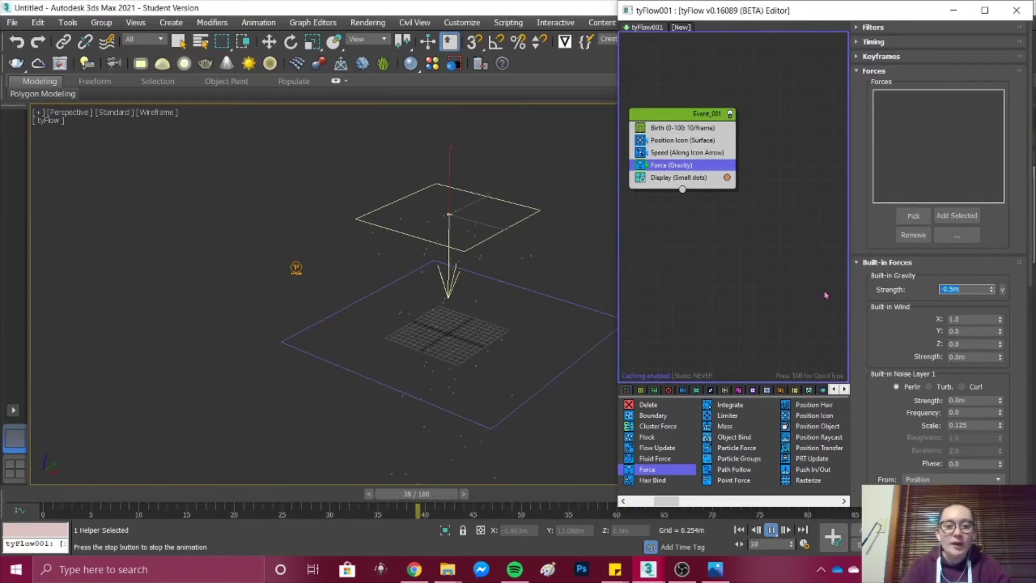
{"action": "type", "text": "-0."}
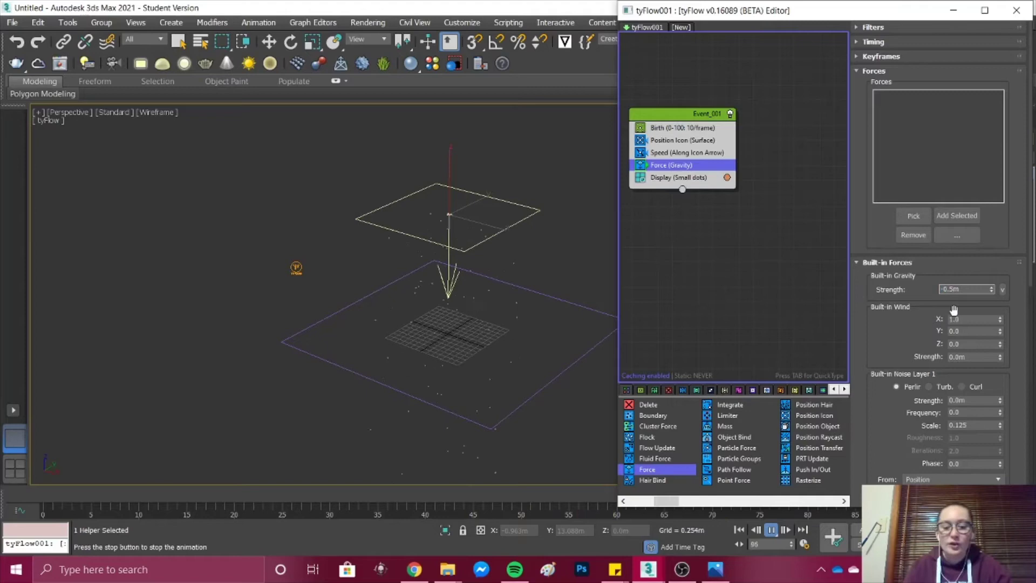
{"action": "type", "text": "1"}
{"action": "key", "text": "Return"}
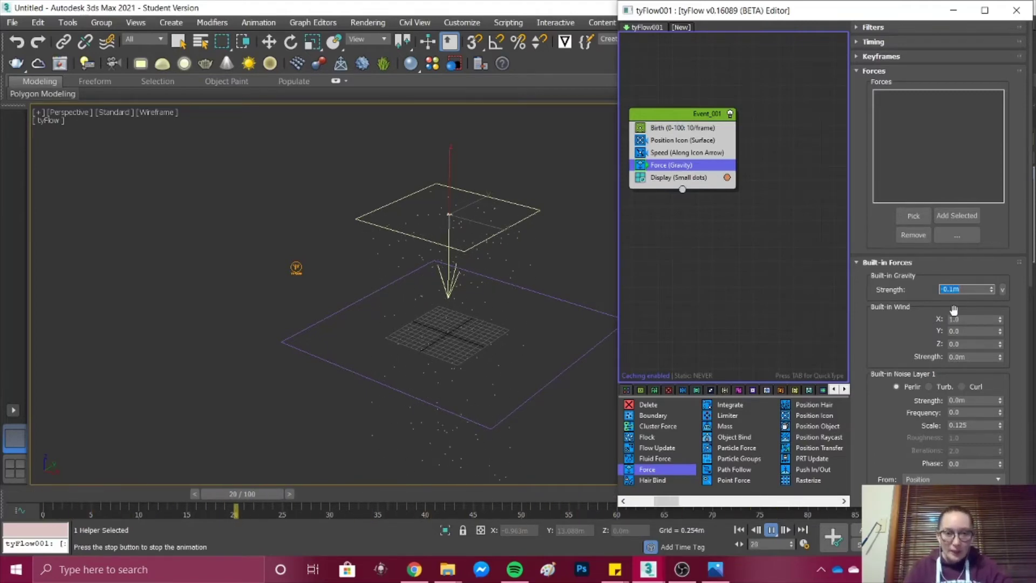
{"action": "left_click", "coordinate": [958, 289]}
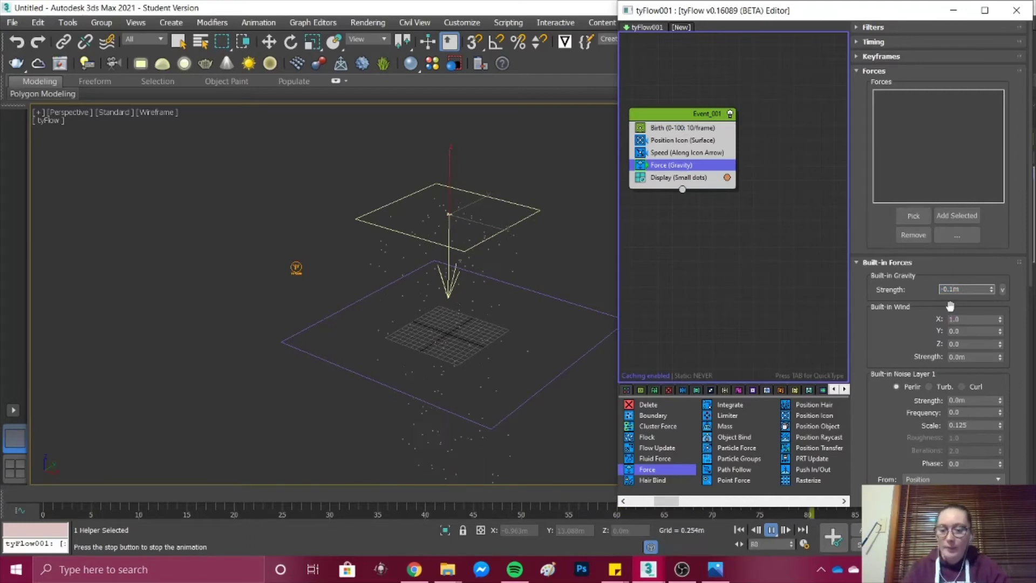
{"action": "type", "text": "05"}
{"action": "key", "text": "Return"}
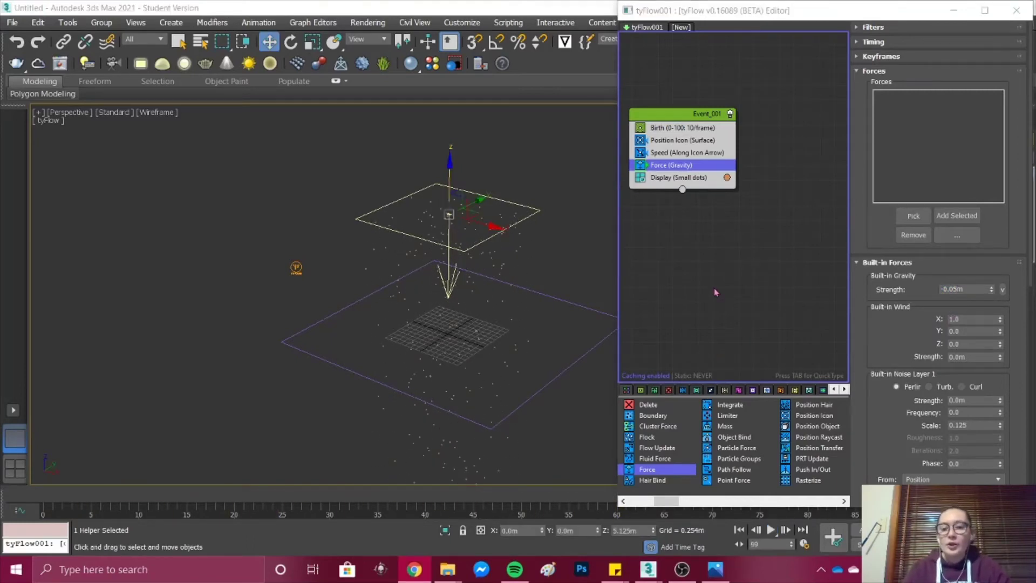
Insert a Shape operator above Display in Event_001 via quick search 'sha'
{"action": "left_click", "coordinate": [698, 178]}
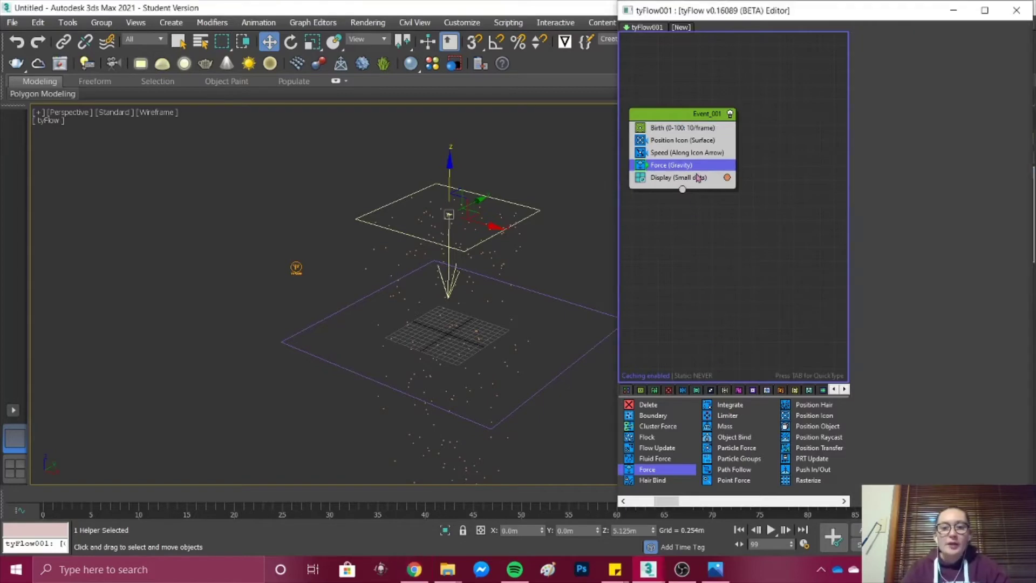
{"action": "key", "text": "Tab"}
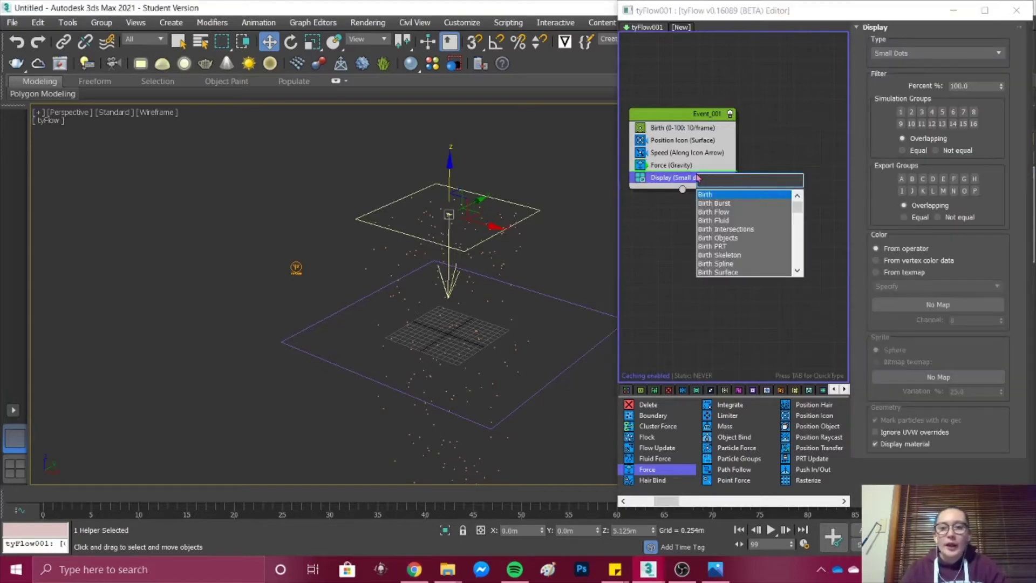
{"action": "type", "text": "shape"}
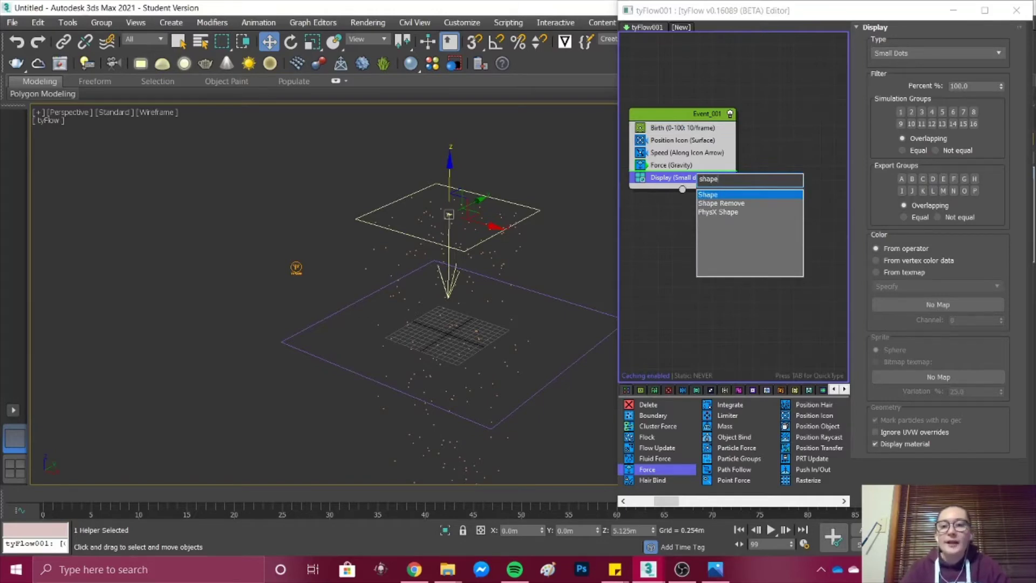
{"action": "key", "text": "Return"}
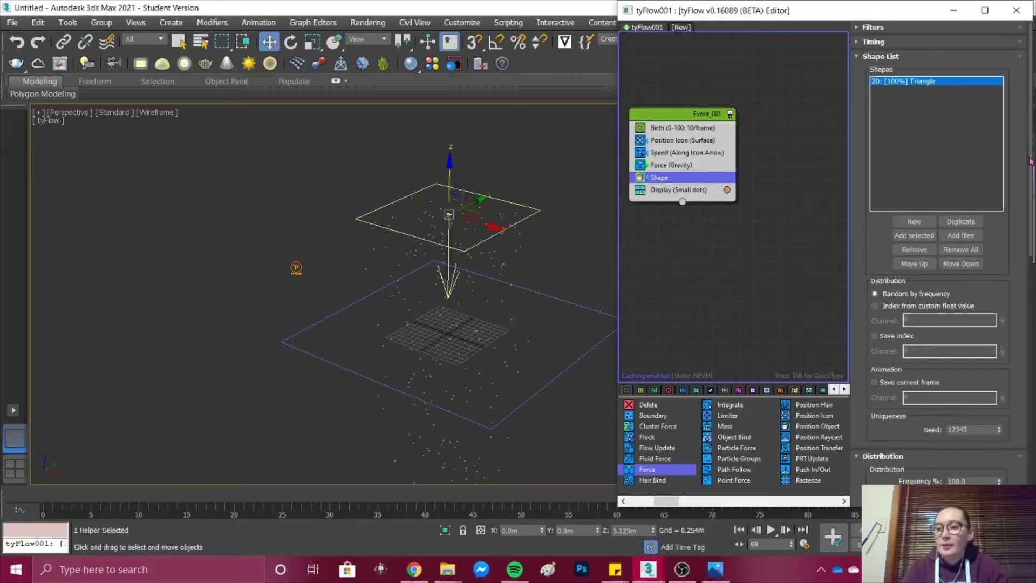
{"action": "scroll", "coordinate": [947, 229], "scroll_direction": "down", "scroll_amount": 10}
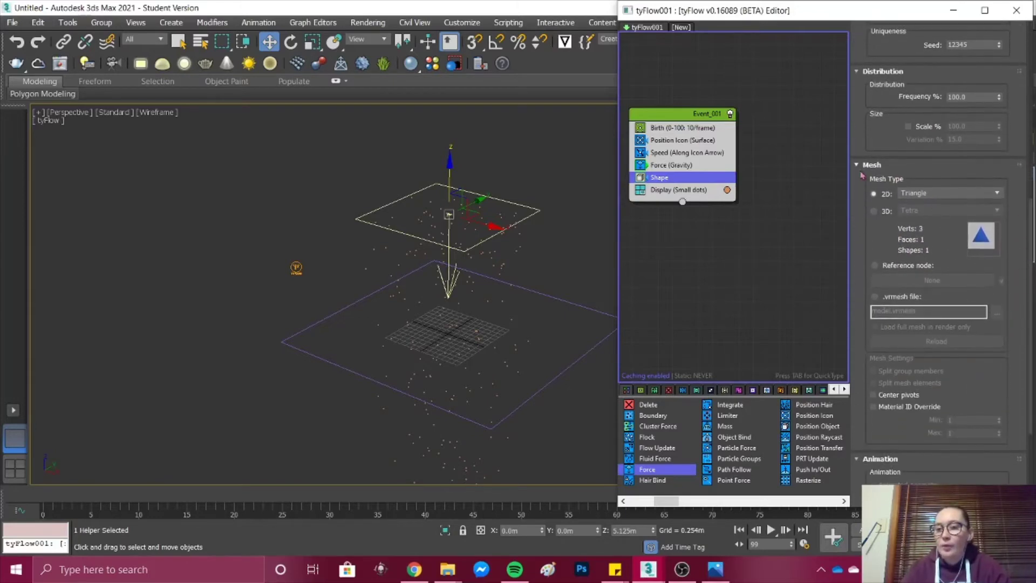
Set the Shape operator's mesh type to 3D Cylinder (HiRes)
{"action": "left_click", "coordinate": [885, 211]}
{"action": "left_click", "coordinate": [960, 211]}
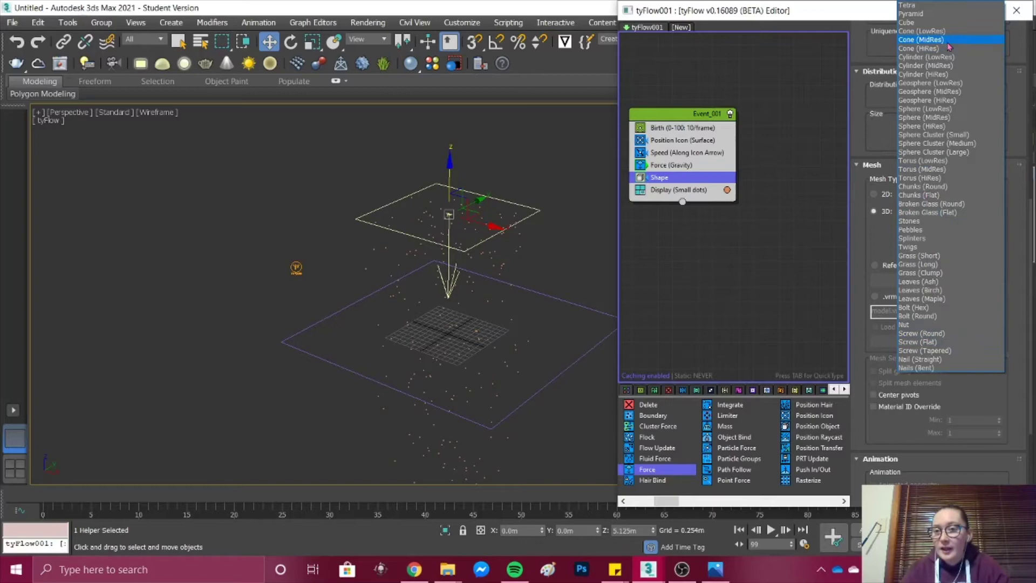
{"action": "left_click", "coordinate": [945, 77]}
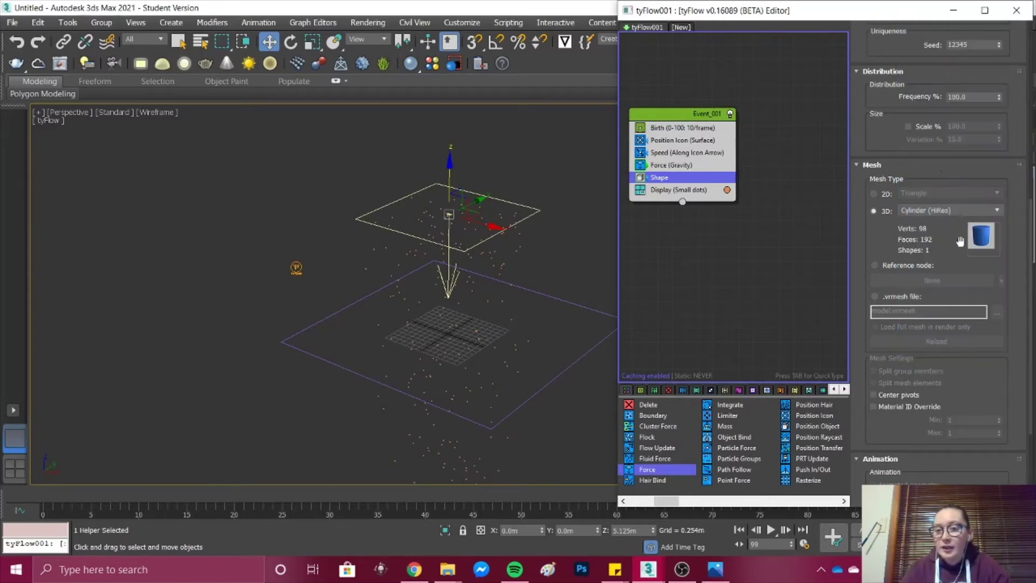
{"action": "left_click", "coordinate": [699, 192]}
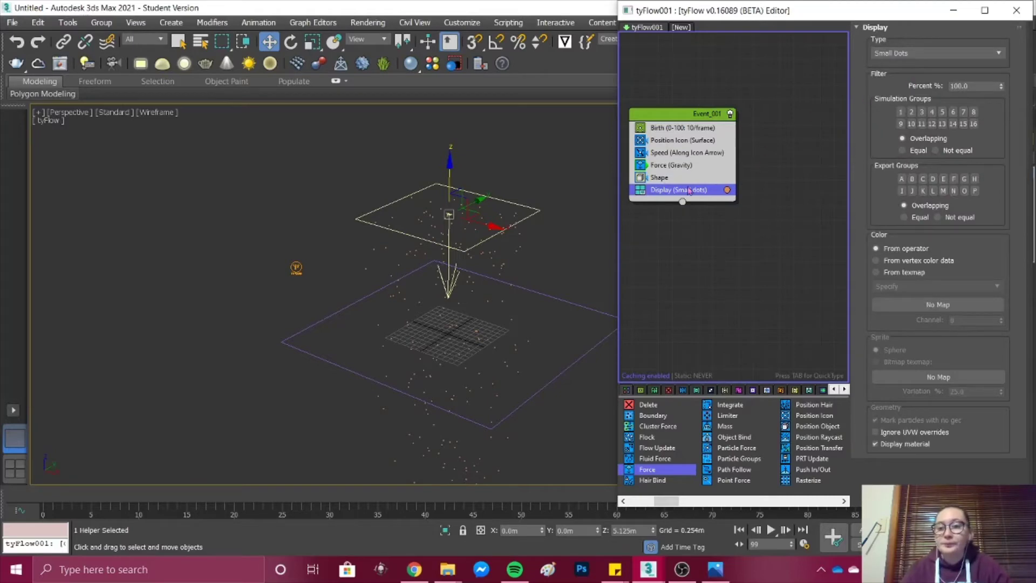
{"action": "left_click", "coordinate": [679, 179]}
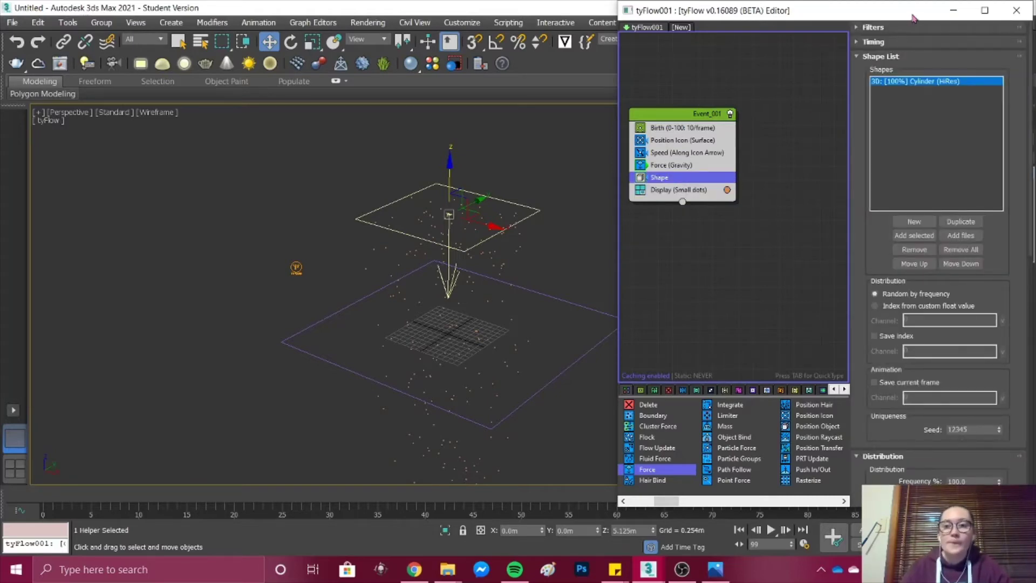
Draw a cylinder to the left of the ground rectangle
{"action": "left_click", "coordinate": [950, 11]}
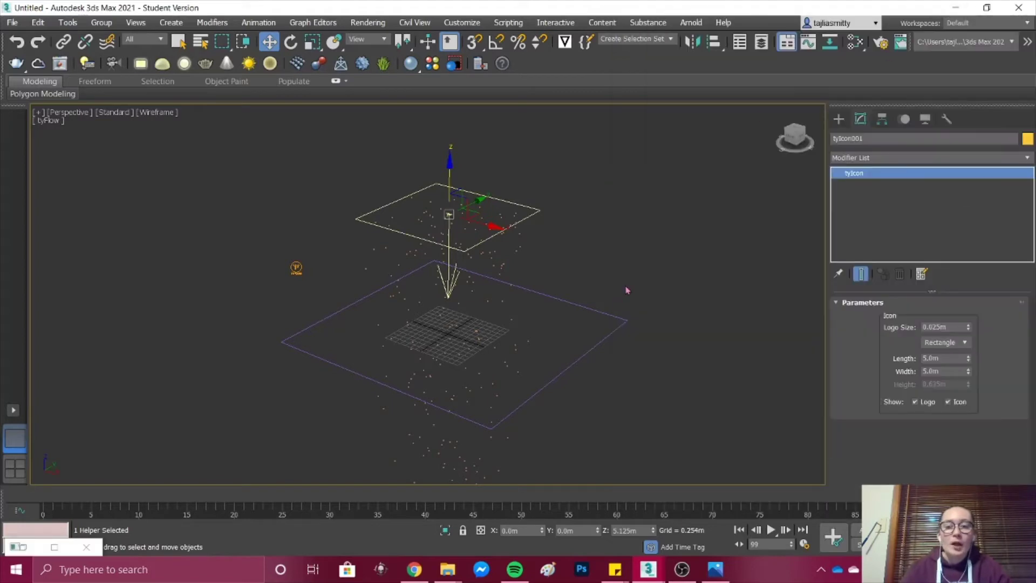
{"action": "left_click", "coordinate": [839, 119]}
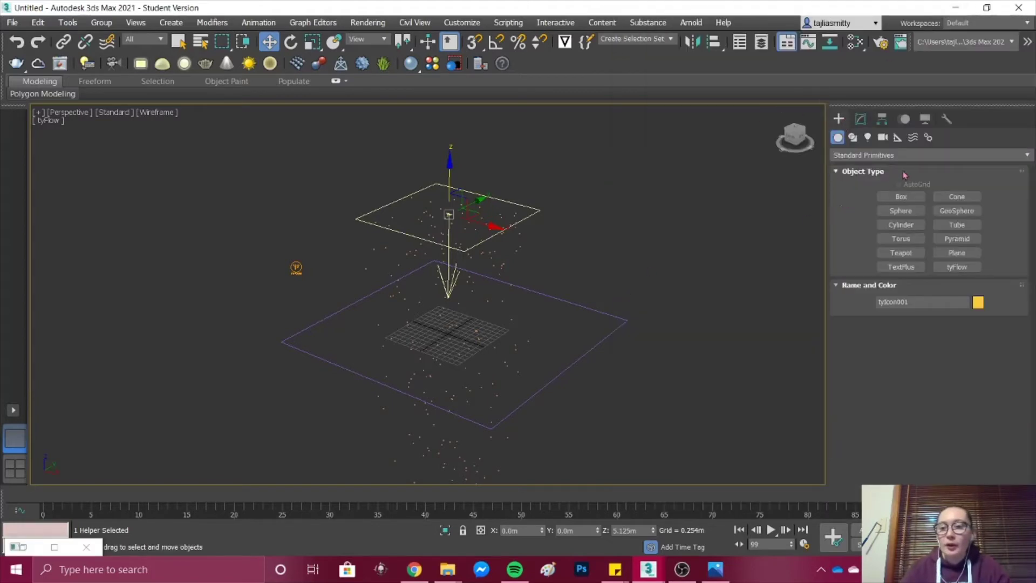
{"action": "left_click", "coordinate": [908, 228]}
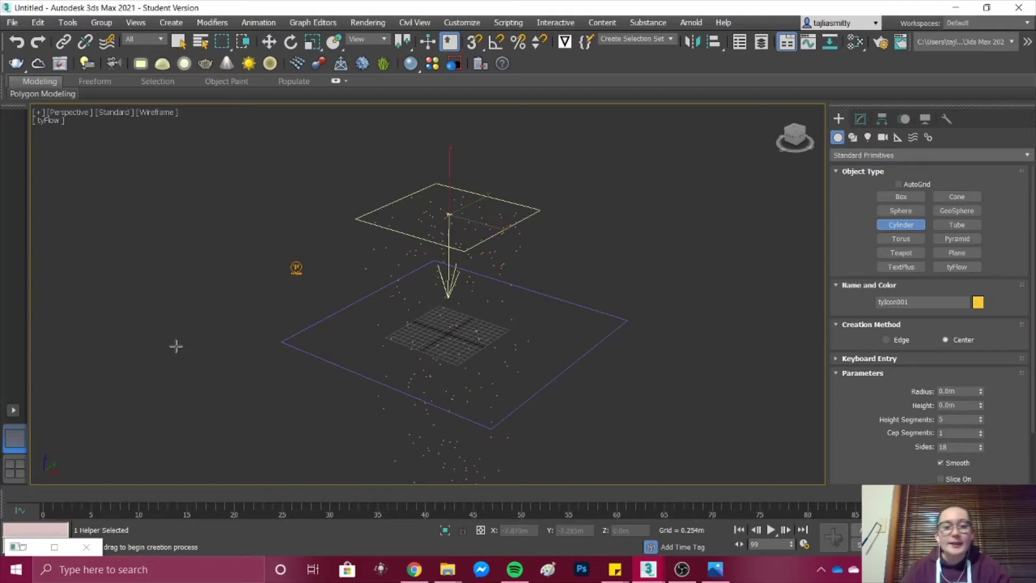
{"action": "left_click_drag", "start_coordinate": [246, 325], "coordinate": [260, 323]}
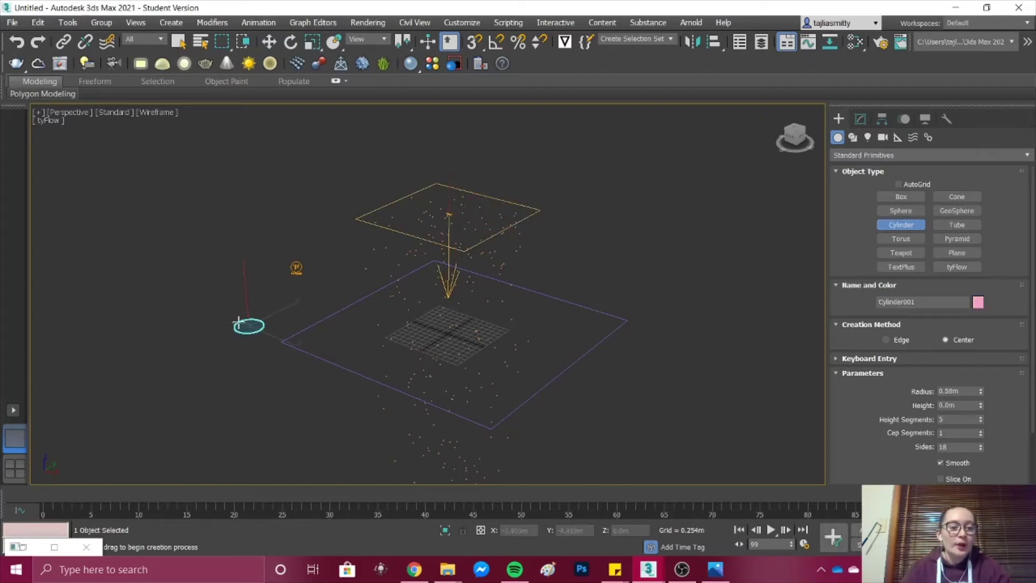
{"action": "left_click", "coordinate": [238, 209]}
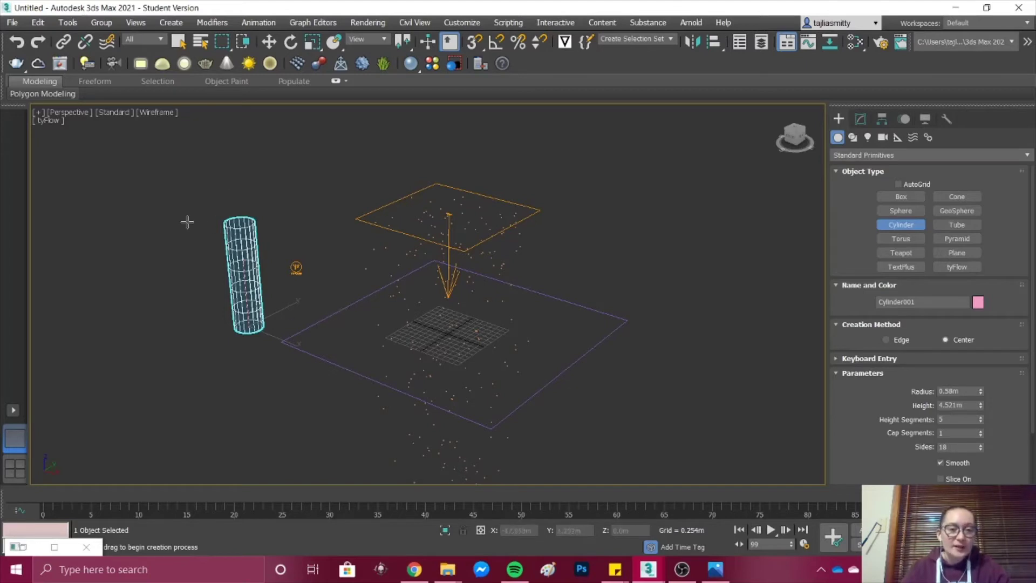
Set the cylinder's radius to 0.01m and its height to 0.2m
{"action": "scroll", "coordinate": [975, 350], "scroll_direction": "down", "scroll_amount": 2}
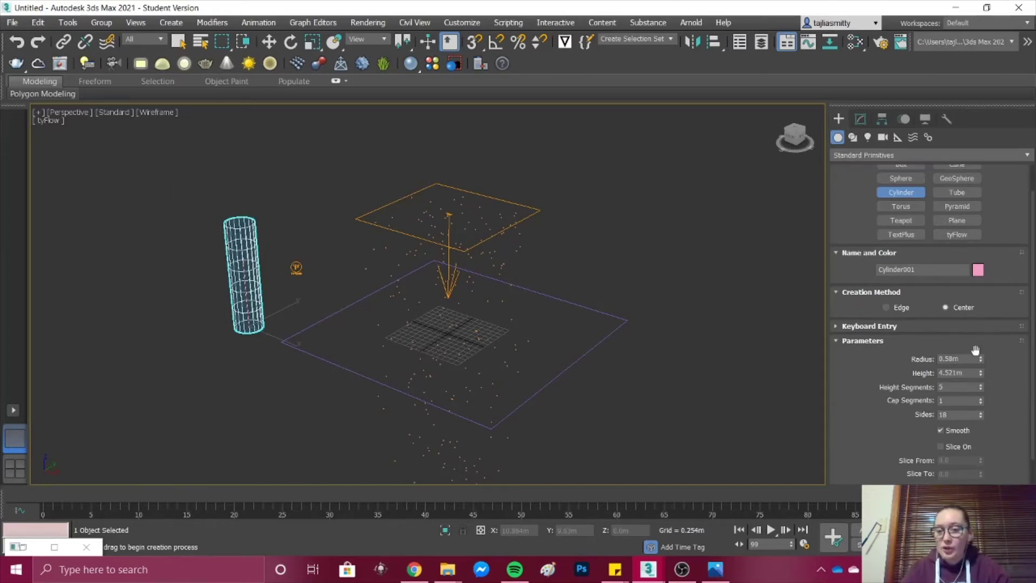
{"action": "left_click", "coordinate": [963, 360]}
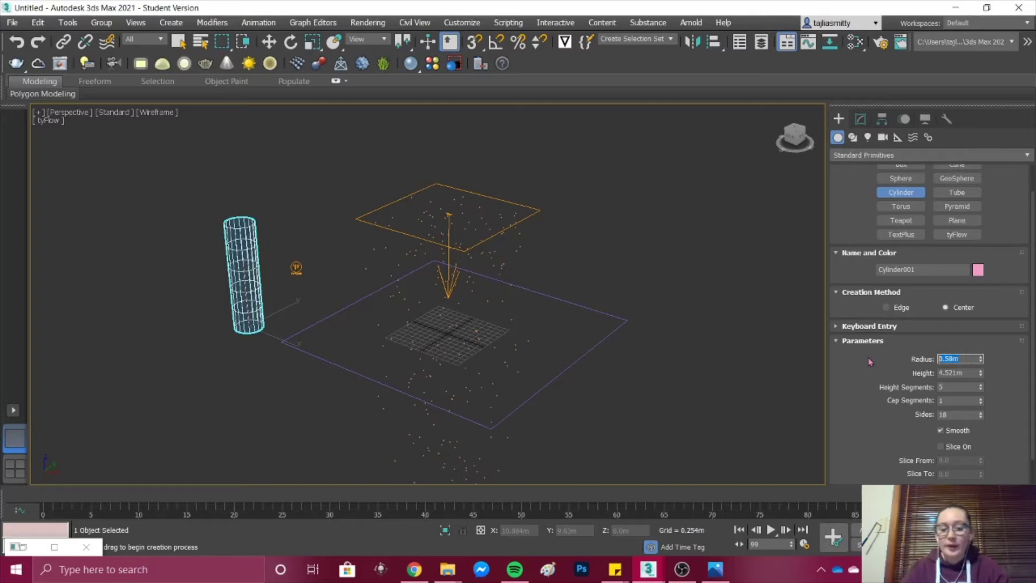
{"action": "type", "text": "0."}
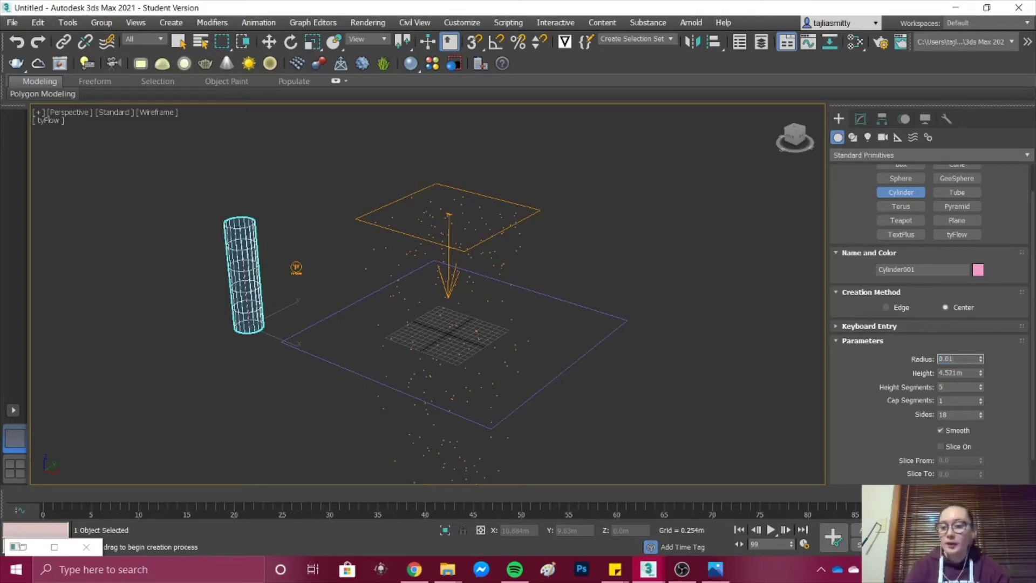
{"action": "type", "text": "01"}
{"action": "key", "text": "Return"}
{"action": "scroll", "coordinate": [934, 363], "scroll_direction": "up", "scroll_amount": 2}
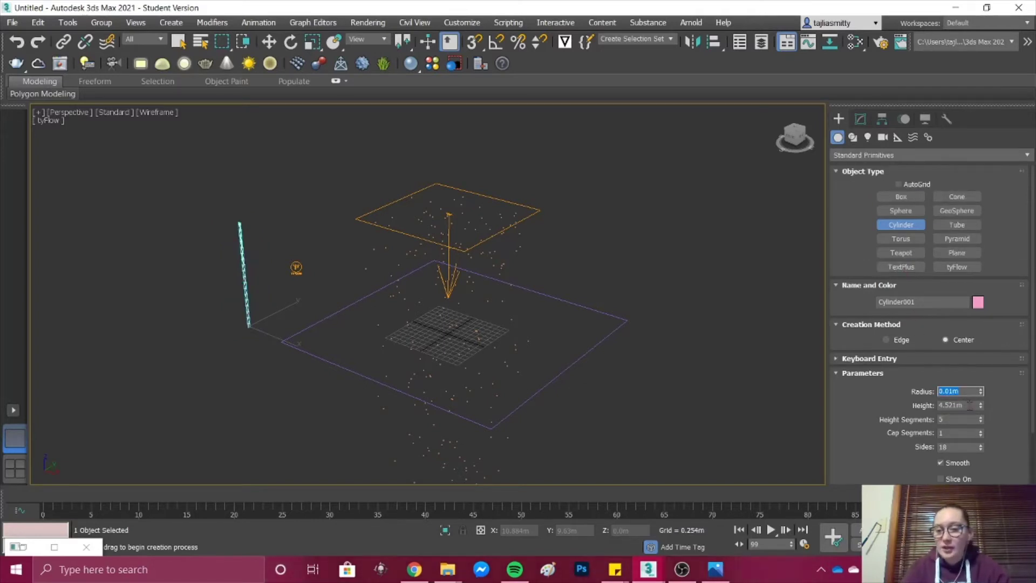
{"action": "left_click", "coordinate": [971, 406]}
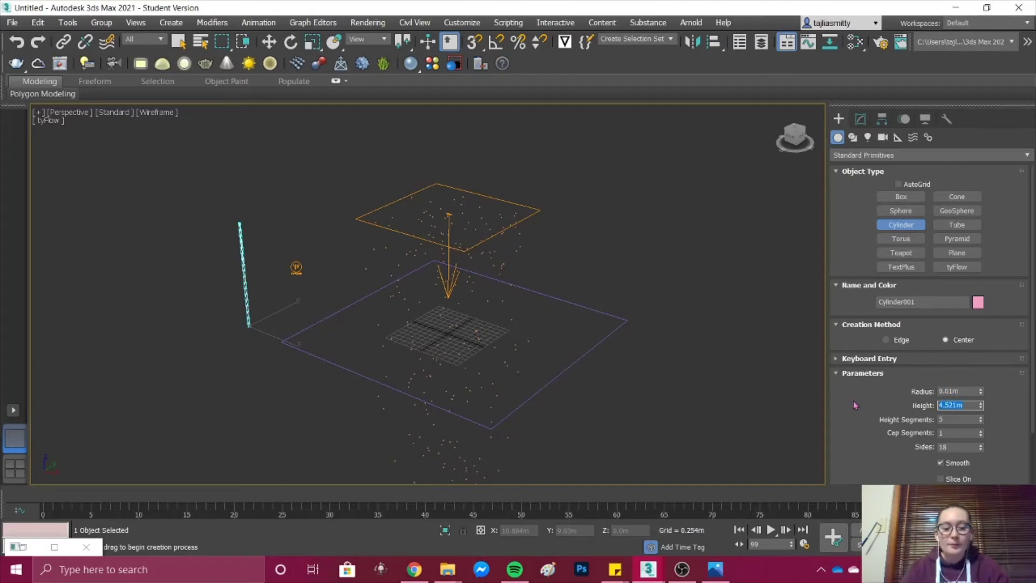
{"action": "type", "text": "0.2"}
{"action": "key", "text": "Return"}
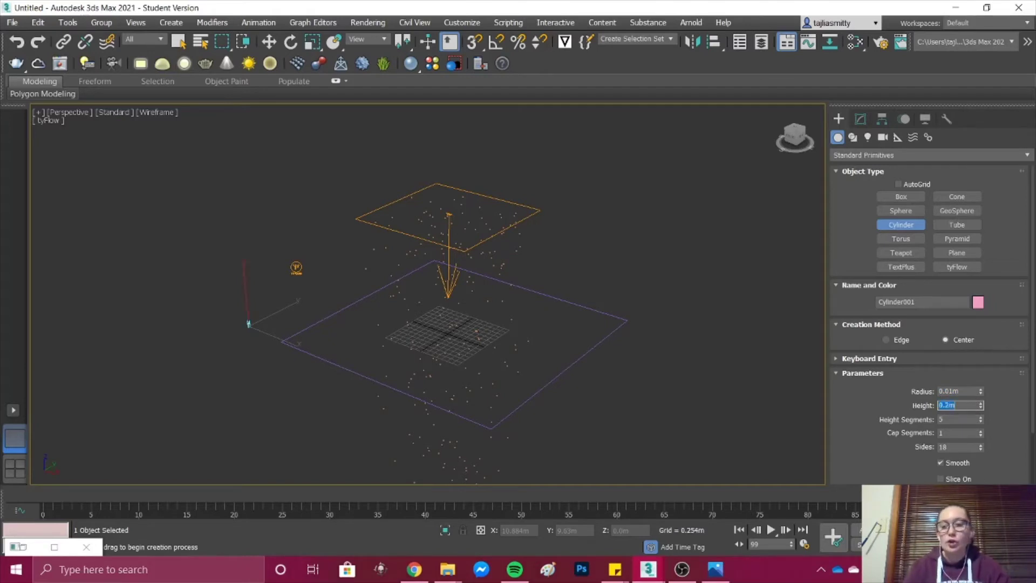
{"action": "scroll", "coordinate": [249, 329], "scroll_direction": "up", "scroll_amount": 10}
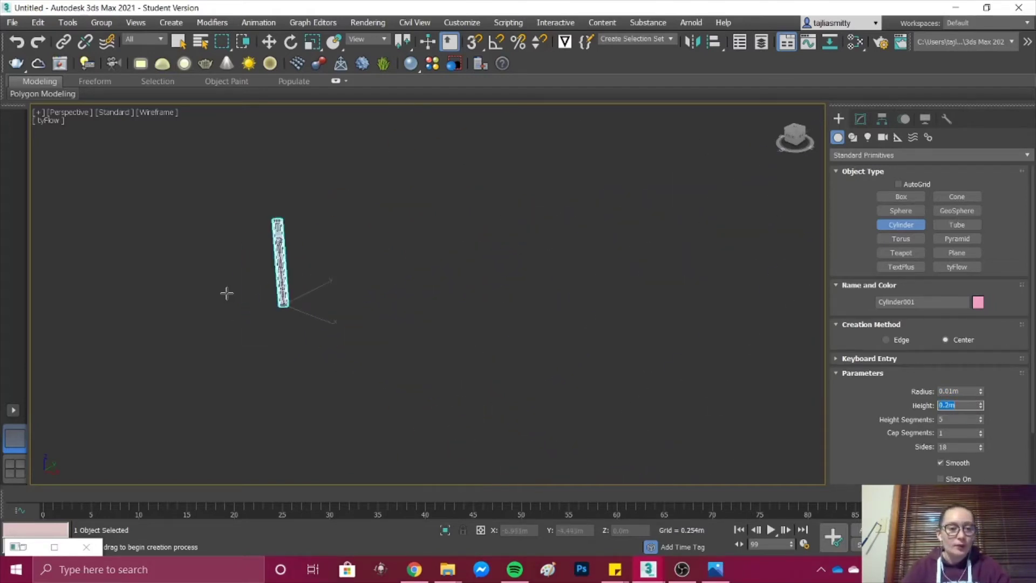
{"action": "scroll", "coordinate": [241, 284], "scroll_direction": "down", "scroll_amount": 5}
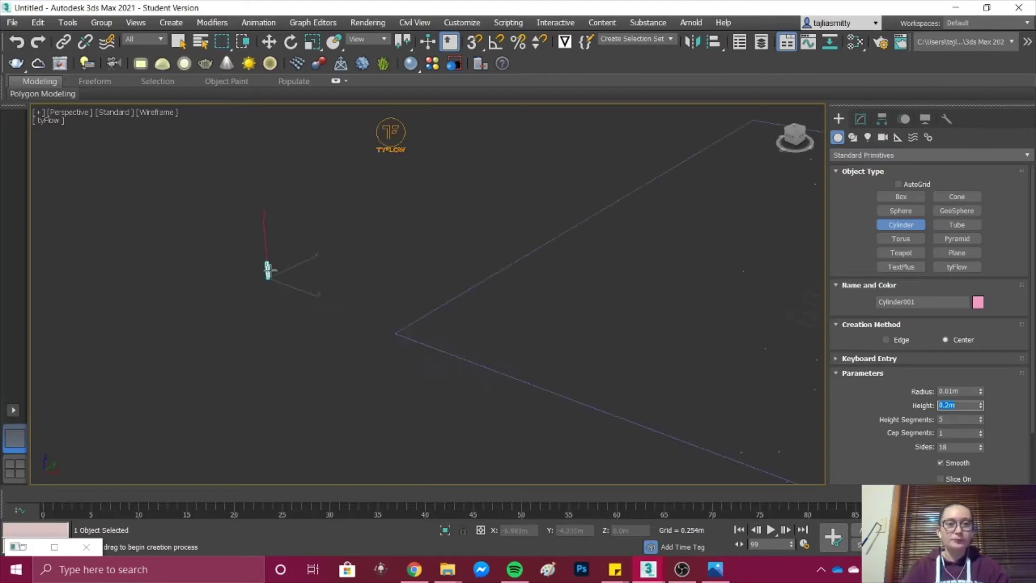
Raise the cylinder about 0.831m above the ground
{"action": "left_click", "coordinate": [269, 42]}
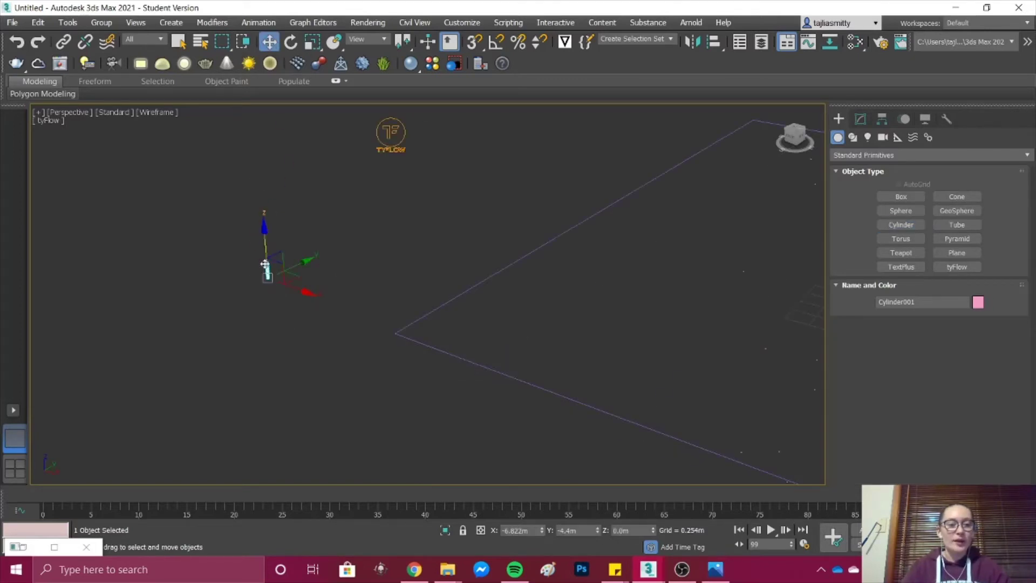
{"action": "left_click_drag", "start_coordinate": [265, 264], "coordinate": [260, 178]}
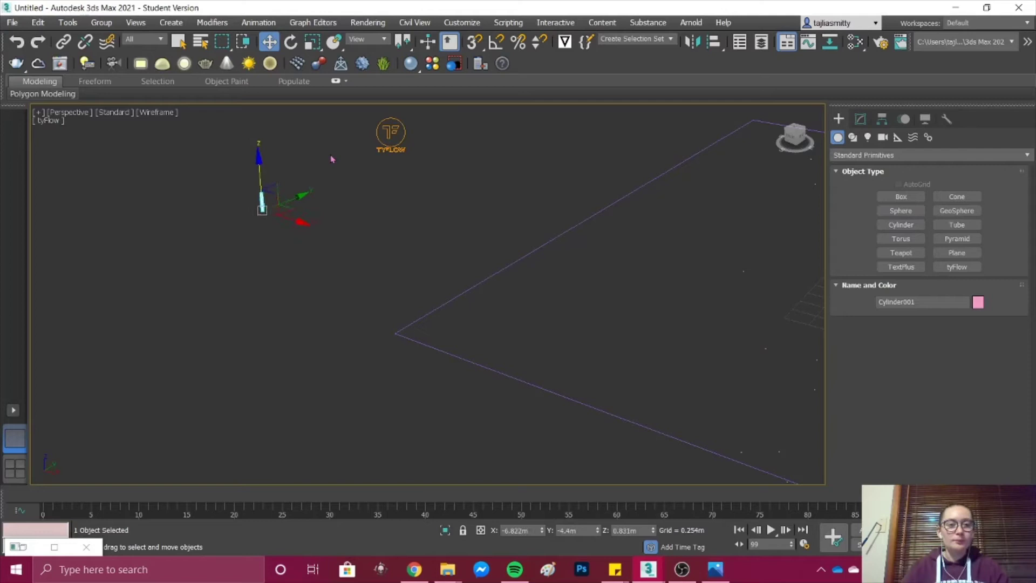
{"action": "left_click", "coordinate": [276, 153]}
{"action": "left_click", "coordinate": [262, 204]}
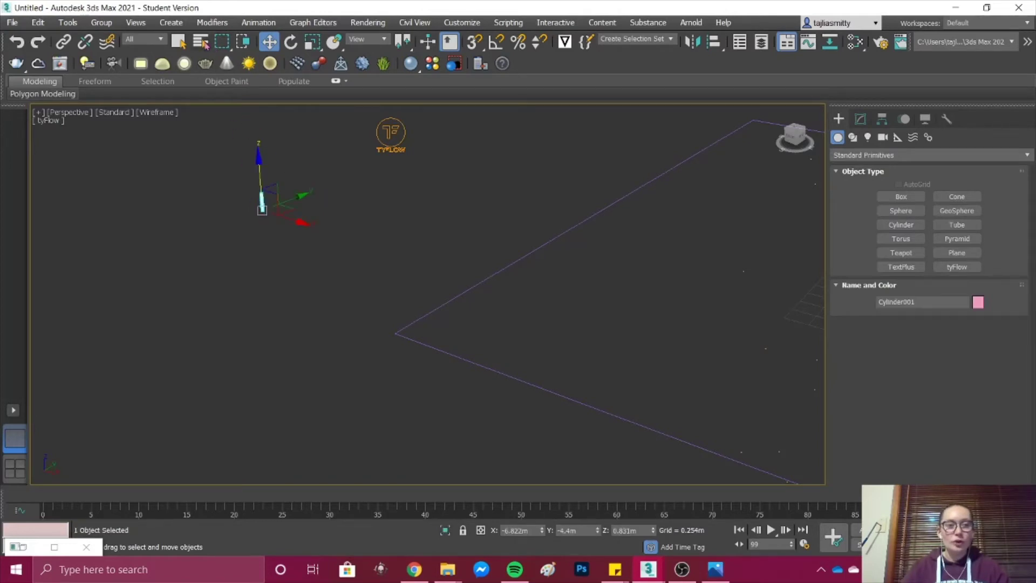
Thin the cylinder's radius to 0.001m in the Modify panel
{"action": "left_click", "coordinate": [178, 42]}
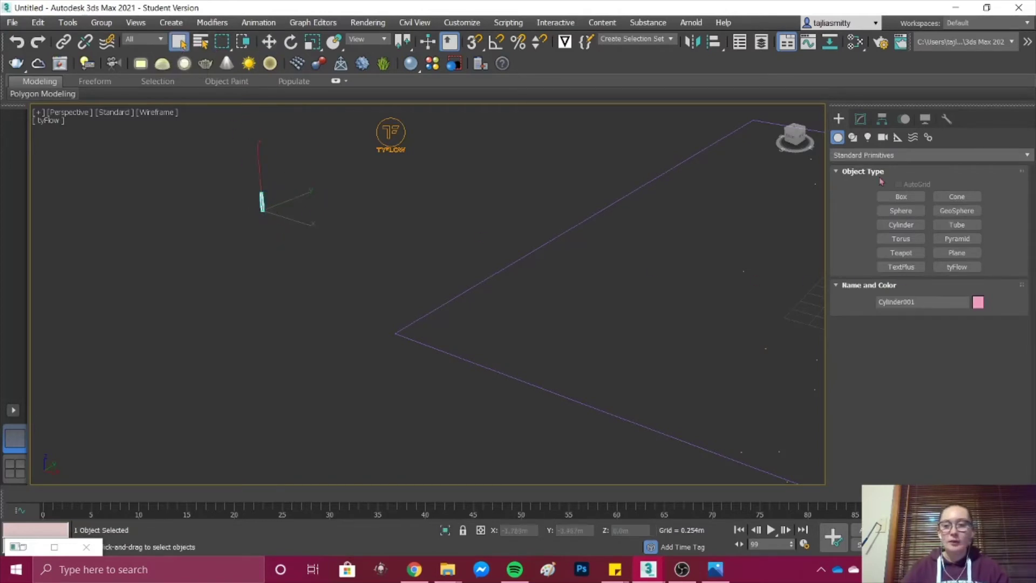
{"action": "left_click", "coordinate": [860, 118]}
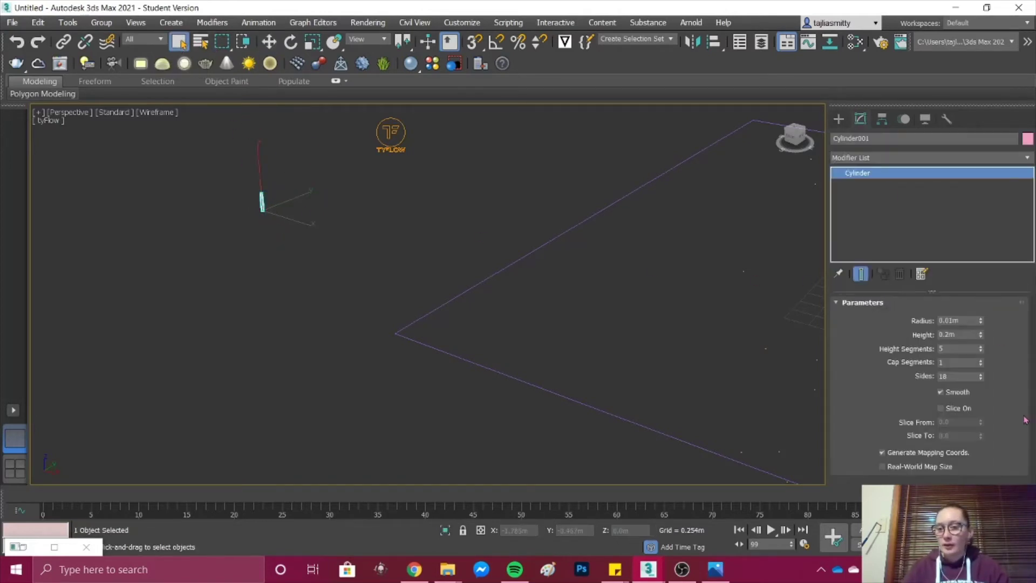
{"action": "left_click", "coordinate": [962, 320]}
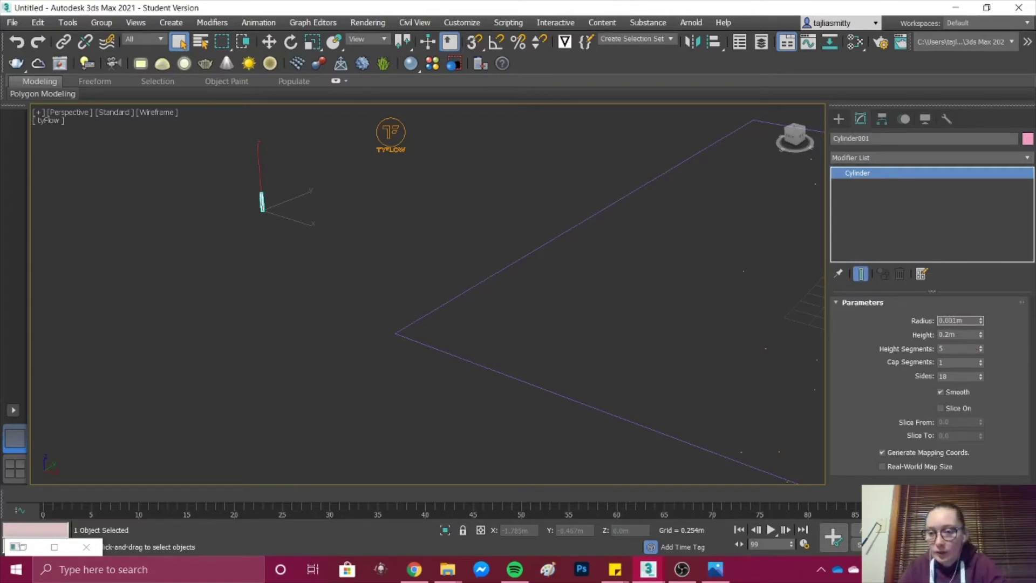
{"action": "key", "text": "Return"}
{"action": "scroll", "coordinate": [269, 200], "scroll_direction": "up", "scroll_amount": 4}
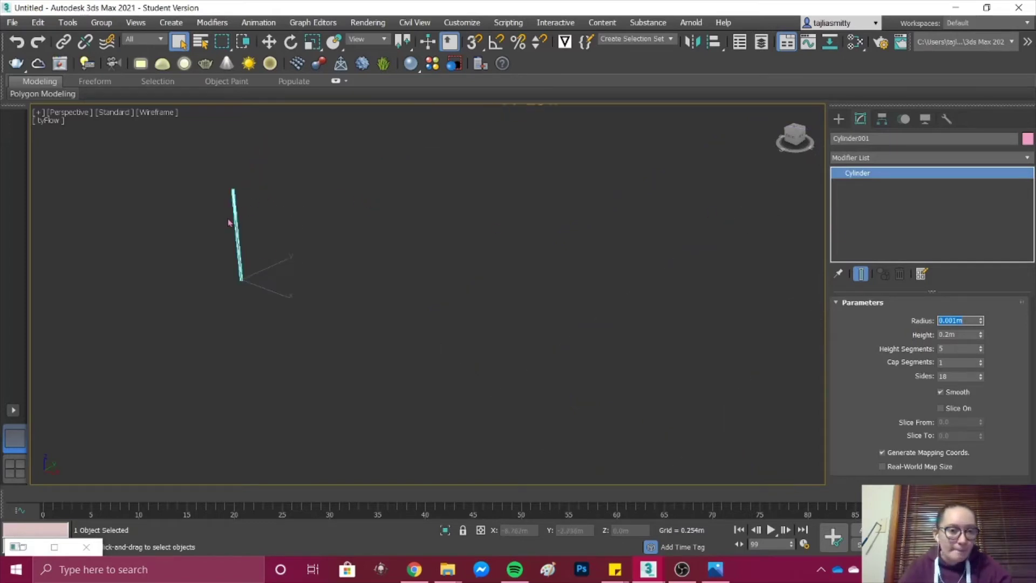
{"action": "scroll", "coordinate": [221, 226], "scroll_direction": "down", "scroll_amount": 10}
{"action": "scroll", "coordinate": [222, 226], "scroll_direction": "up", "scroll_amount": 8}
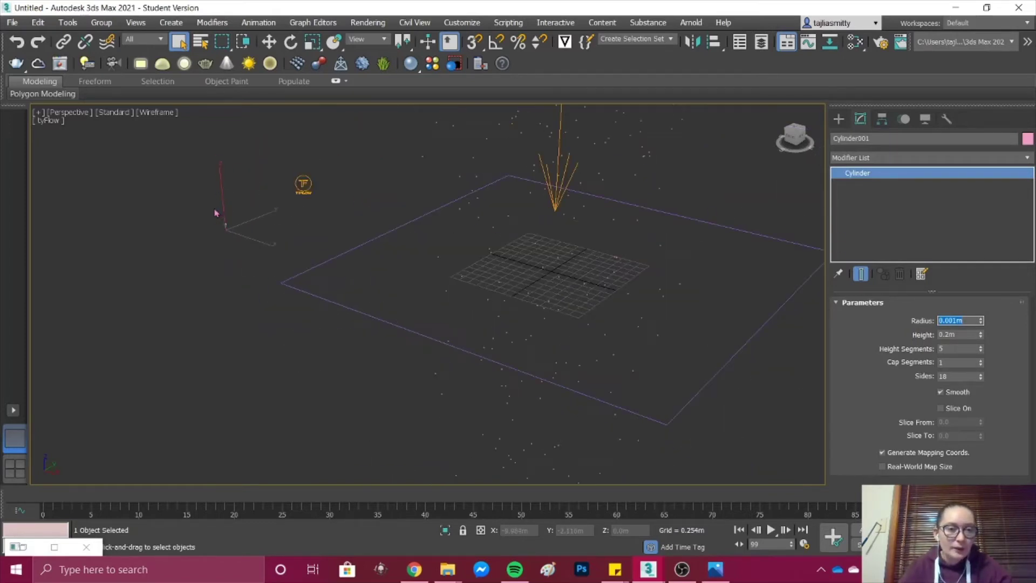
{"action": "left_click", "coordinate": [963, 334]}
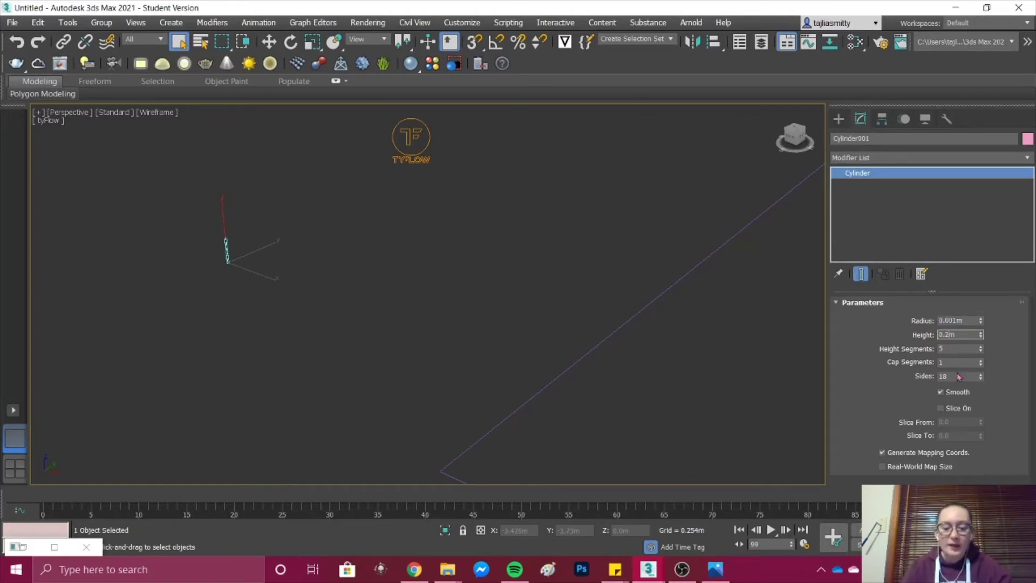
{"action": "scroll", "coordinate": [378, 270], "scroll_direction": "down", "scroll_amount": 8}
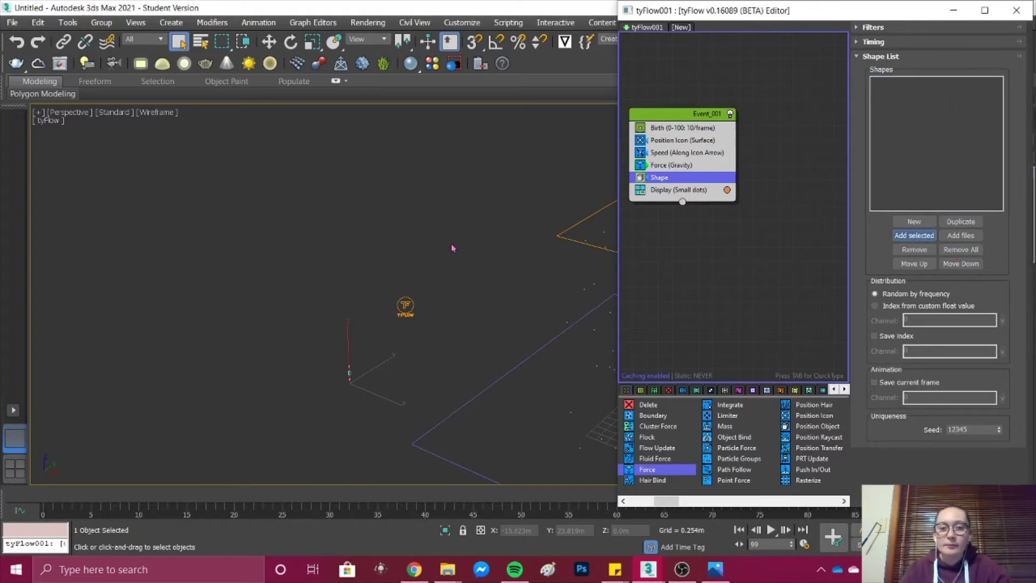
Add Cylinder001 to the Shape operator and set the particle Display type to Geometry
{"action": "left_click", "coordinate": [345, 381]}
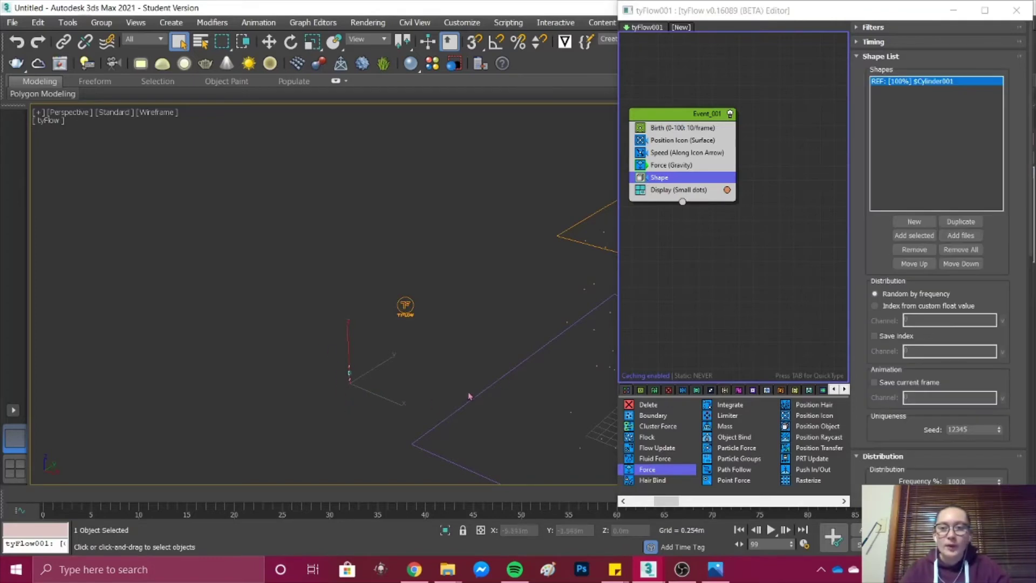
{"action": "left_click", "coordinate": [696, 190]}
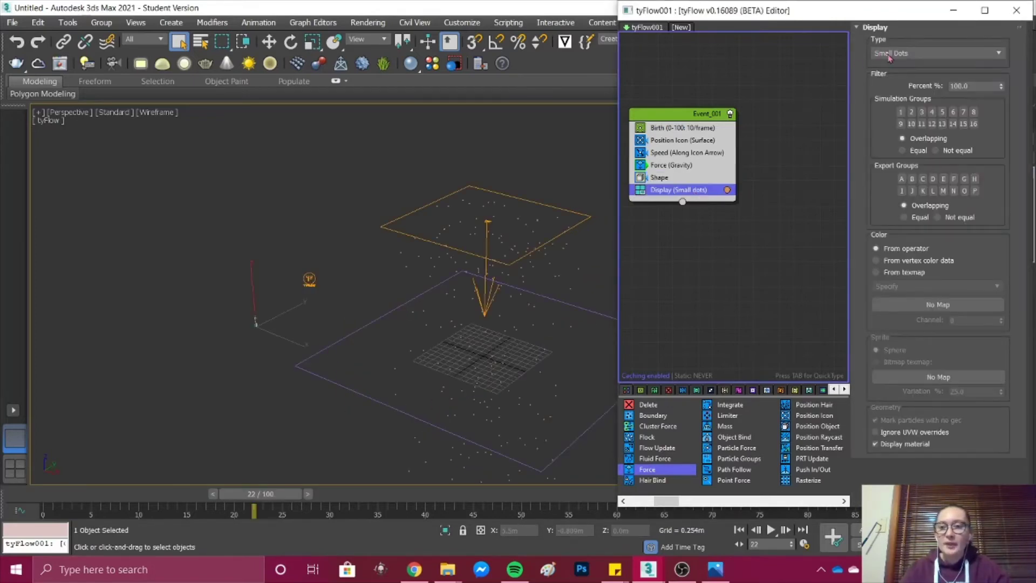
{"action": "left_click", "coordinate": [889, 54]}
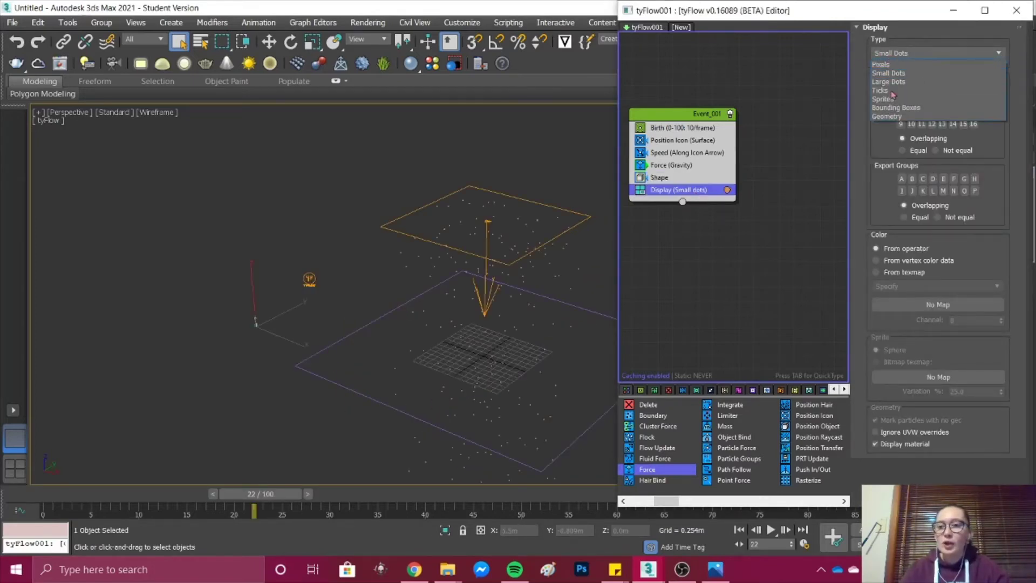
{"action": "left_click", "coordinate": [893, 119]}
{"action": "left_click", "coordinate": [659, 177]}
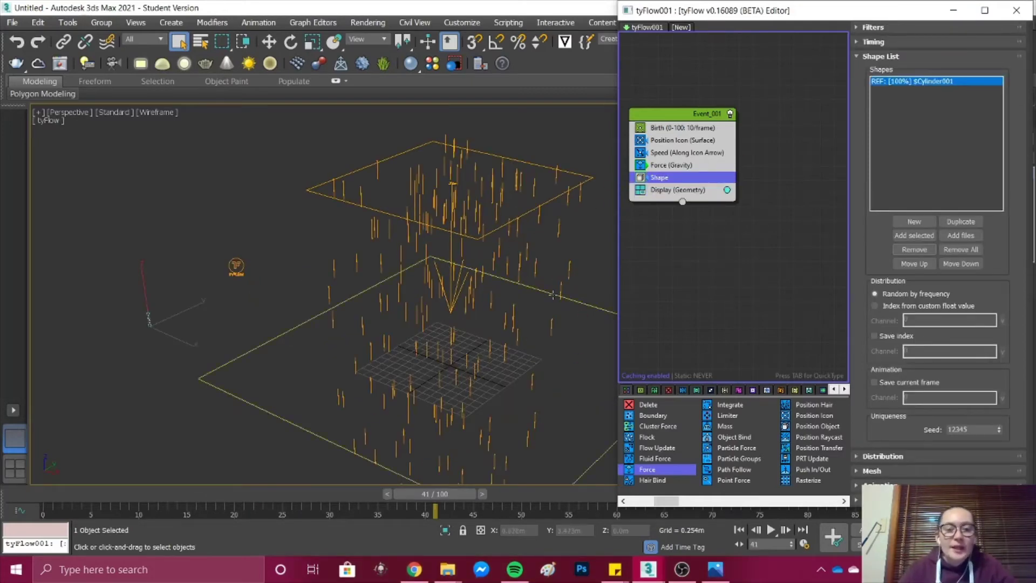
Preview the thin-cylinder rain, then select the Birth operator
{"action": "left_click", "coordinate": [771, 529]}
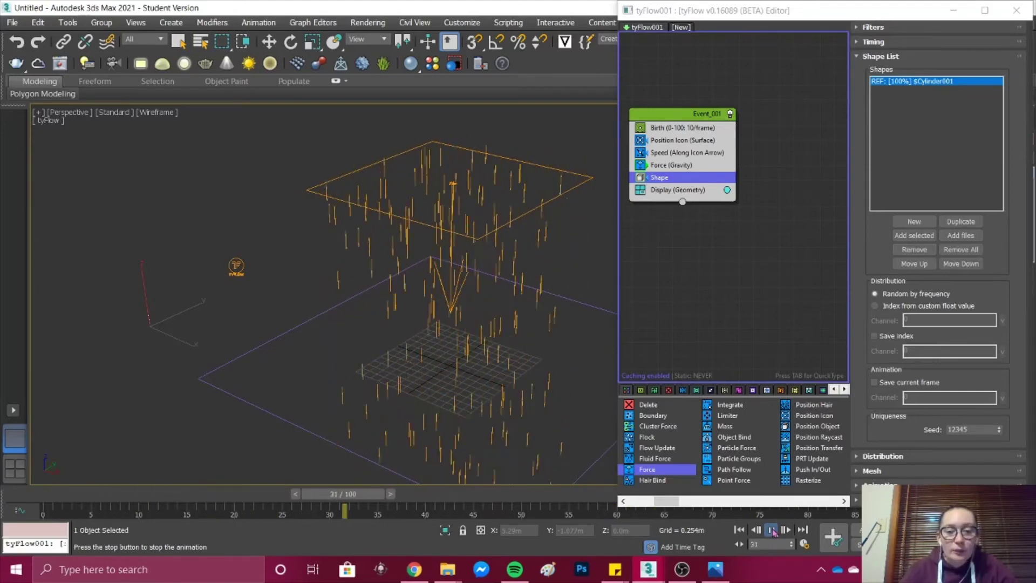
{"action": "left_click", "coordinate": [772, 529]}
{"action": "left_click", "coordinate": [713, 128]}
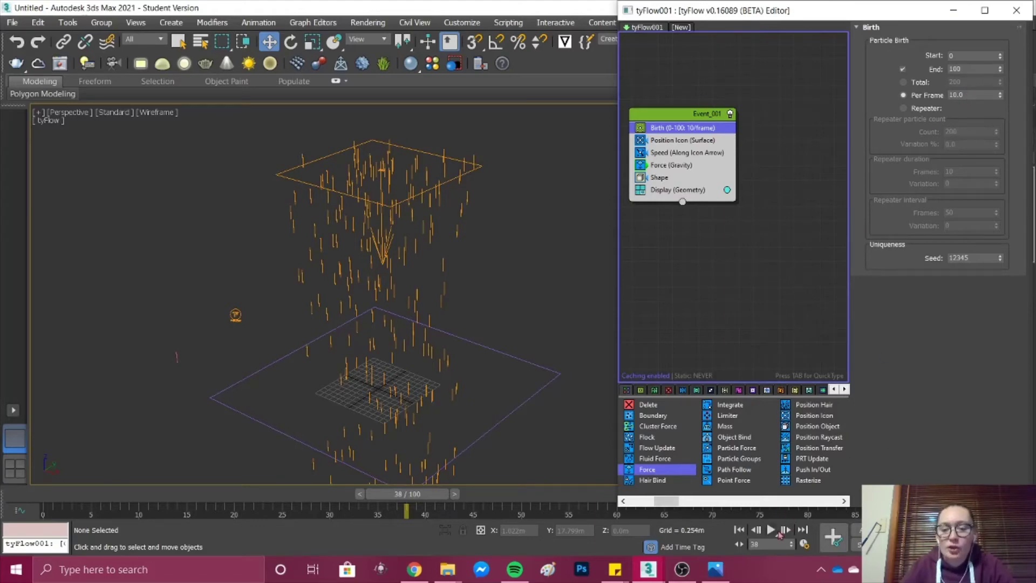
Set the Birth operator's Start to frame -50 and End to frame 300
{"action": "left_click", "coordinate": [773, 531]}
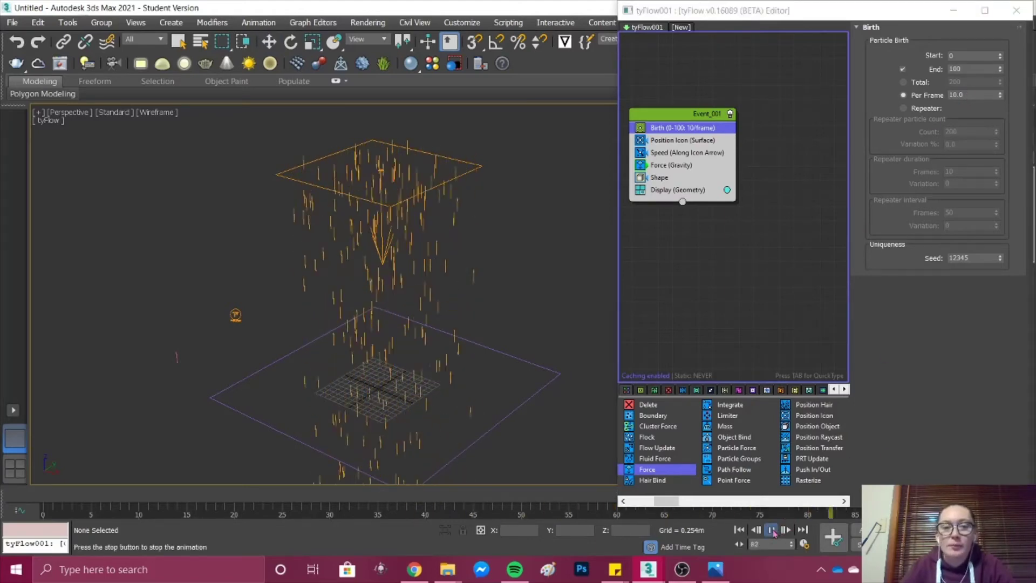
{"action": "left_click", "coordinate": [773, 531]}
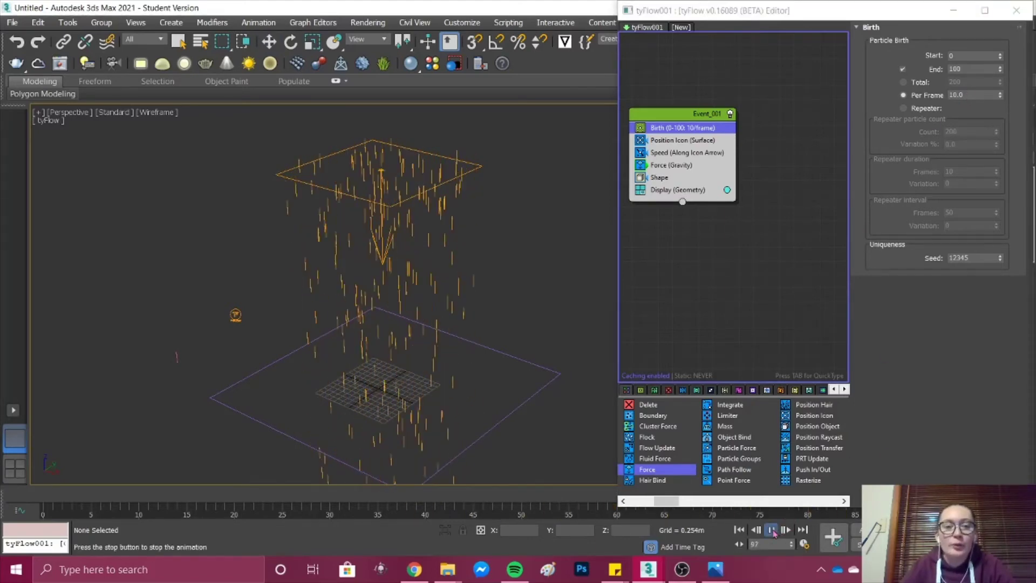
{"action": "left_click", "coordinate": [962, 56]}
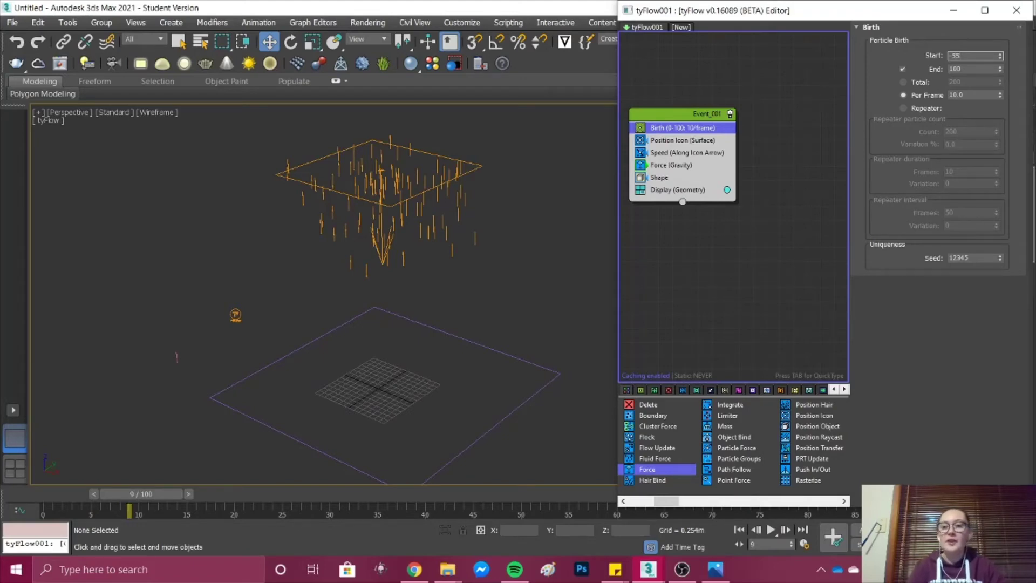
{"action": "key", "text": "Tab"}
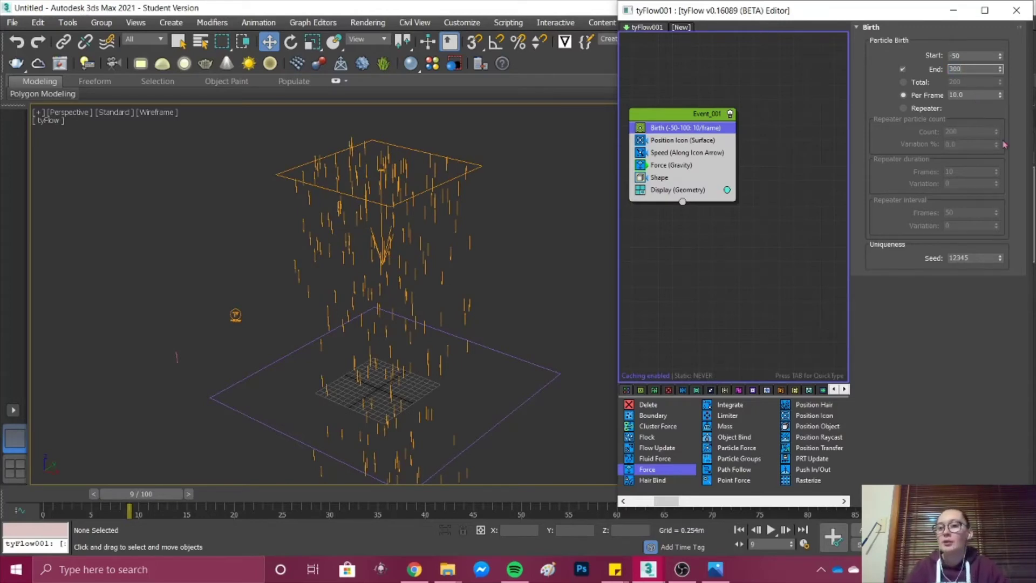
{"action": "key", "text": "Return"}
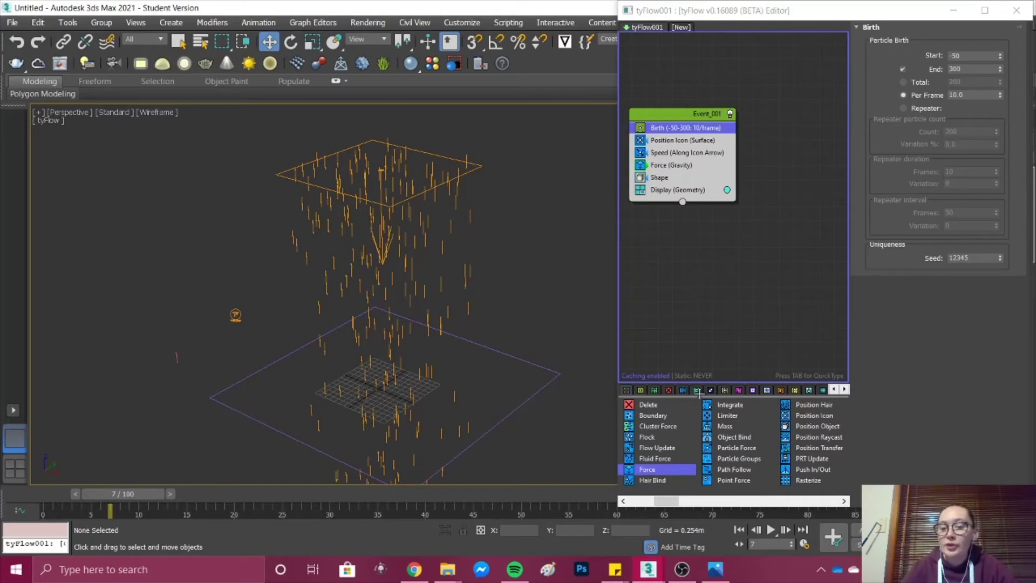
Add a Collision operator with Rectangle001 as collider and play the simulation
{"action": "left_click", "coordinate": [669, 180]}
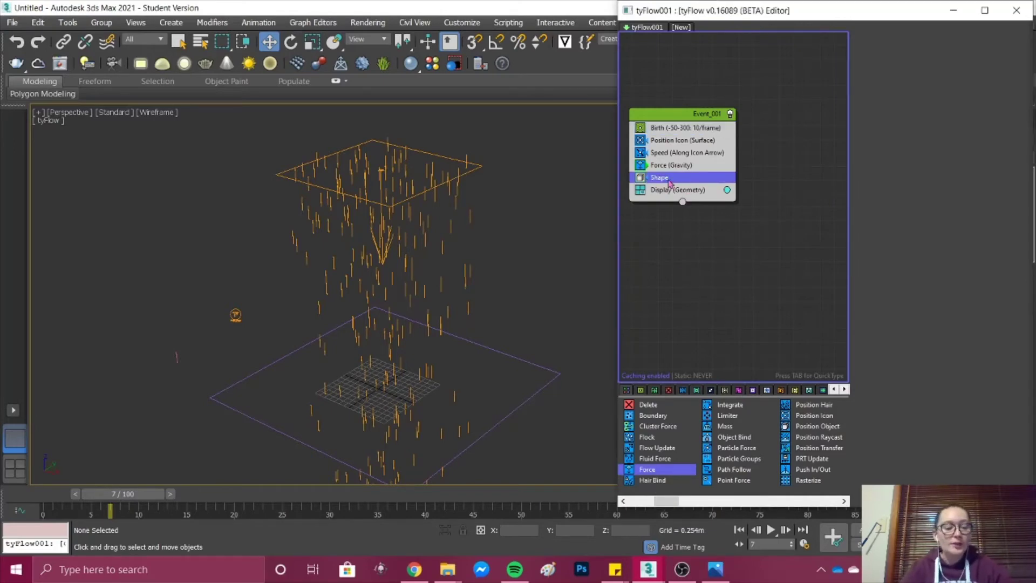
{"action": "key", "text": "Tab"}
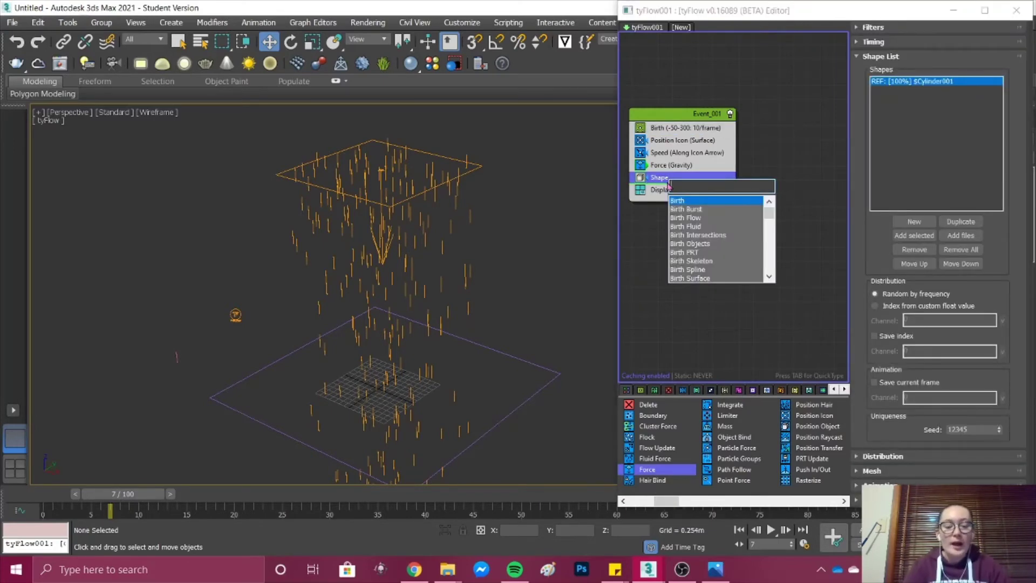
{"action": "type", "text": "coll"}
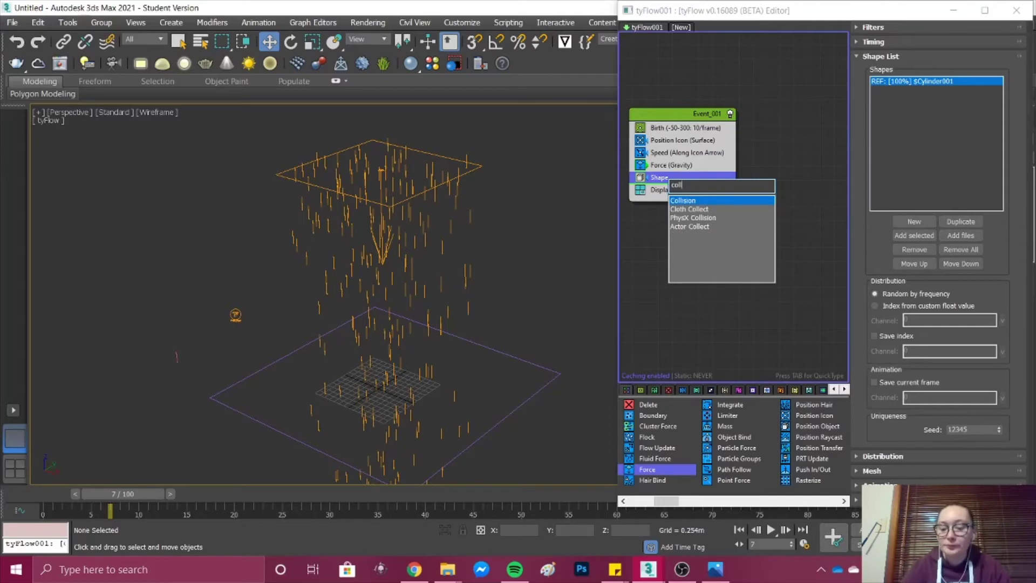
{"action": "key", "text": "Return"}
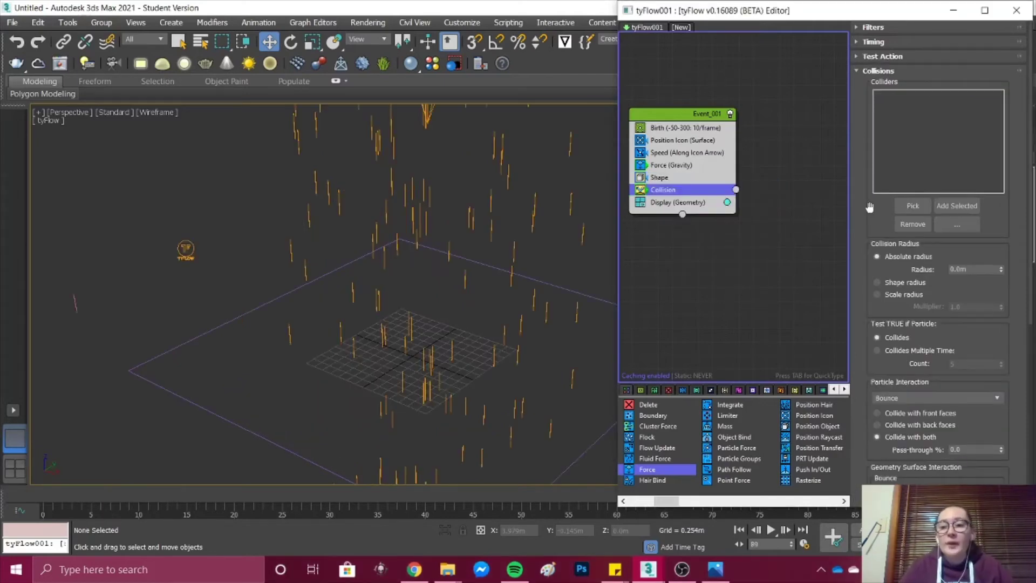
{"action": "left_click", "coordinate": [912, 206]}
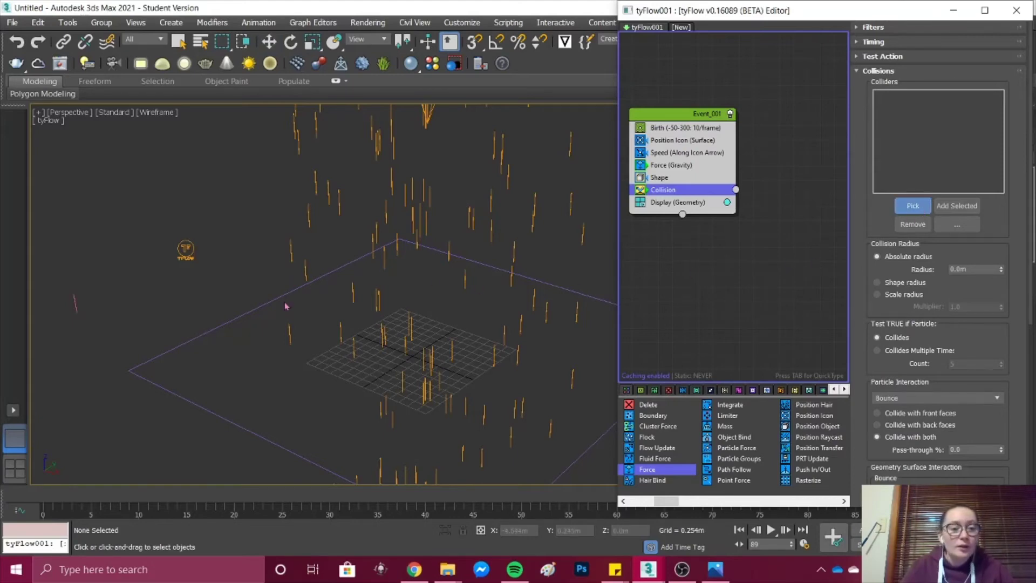
{"action": "left_click", "coordinate": [302, 285]}
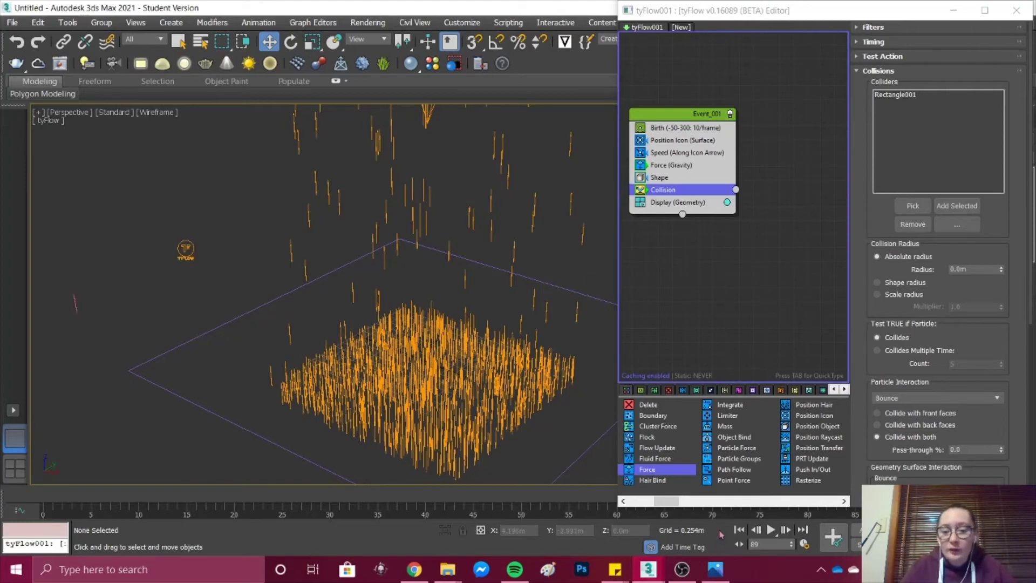
{"action": "left_click", "coordinate": [770, 529]}
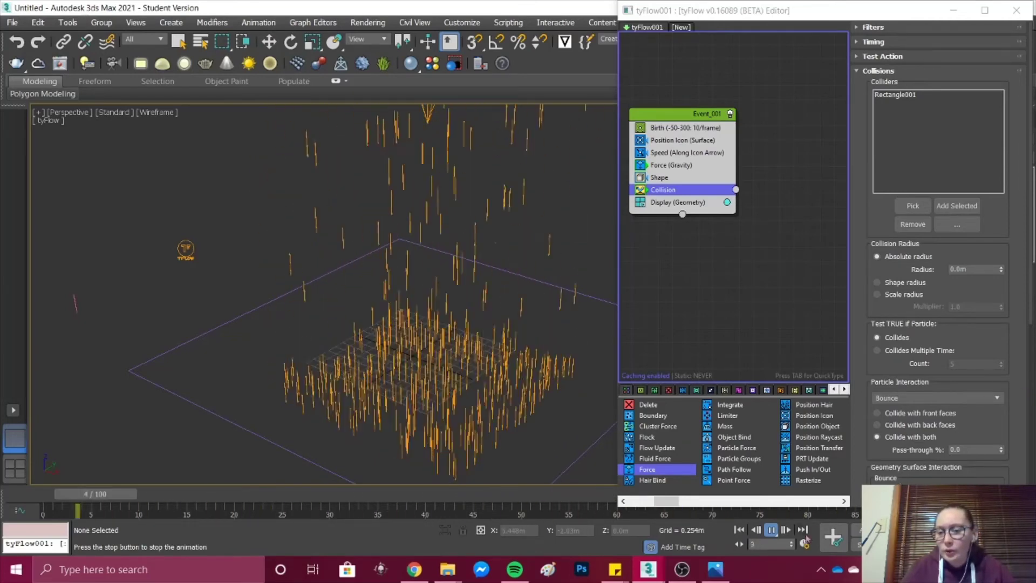
Lower the collision Bounce to 15% and preview the result
{"action": "left_click", "coordinate": [771, 529]}
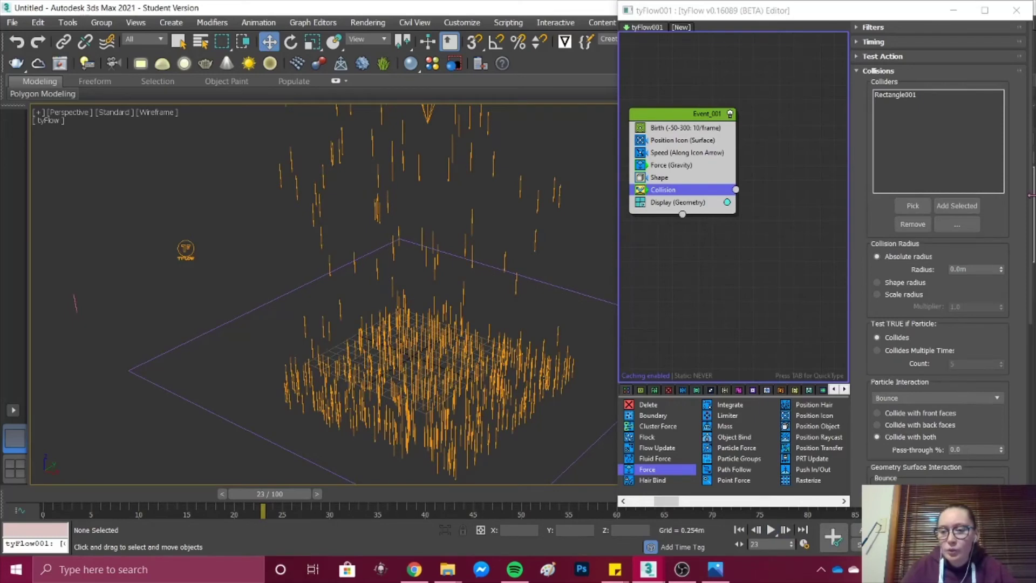
{"action": "scroll", "coordinate": [965, 196], "scroll_direction": "down", "scroll_amount": 5}
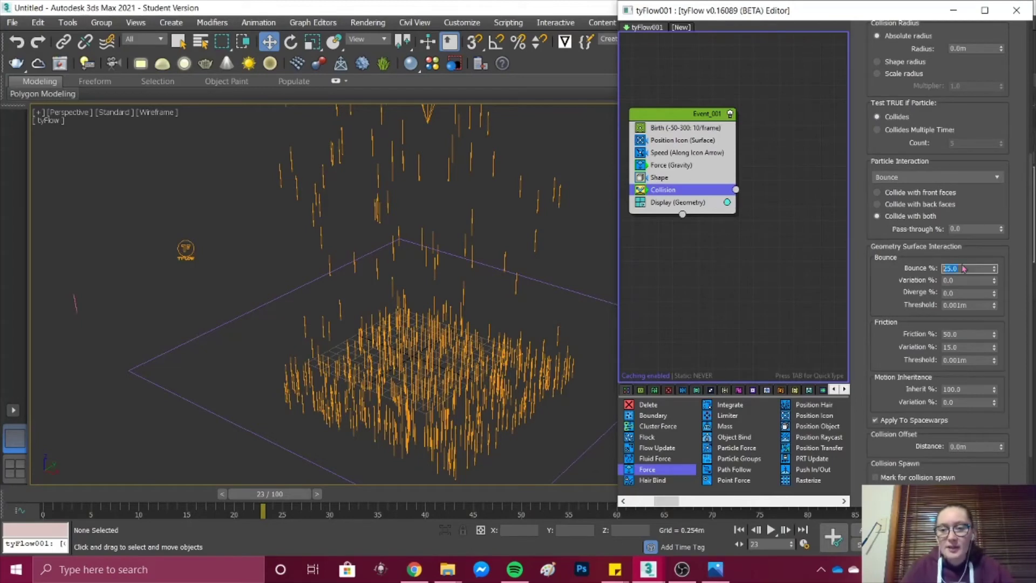
{"action": "type", "text": "15"}
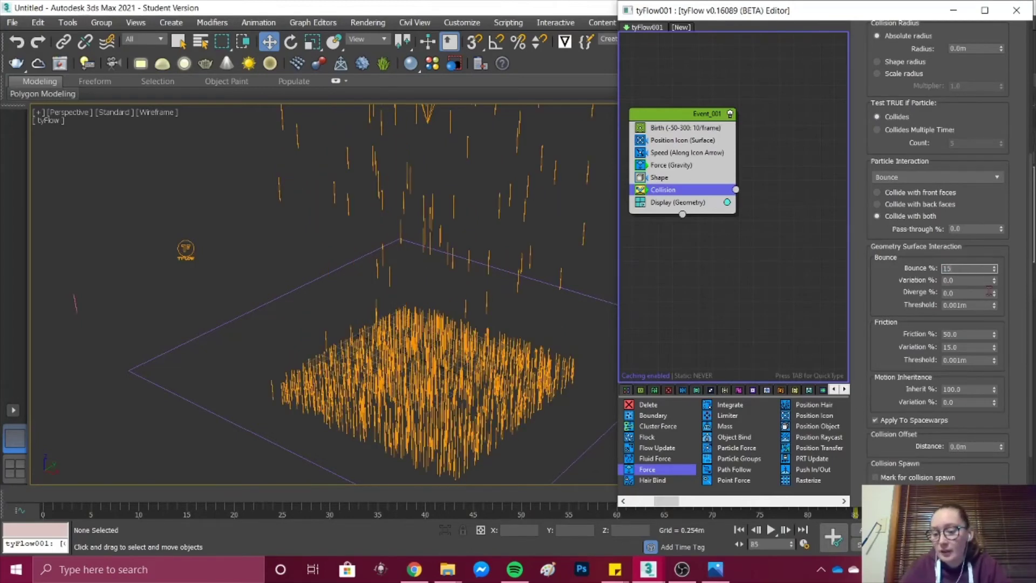
{"action": "key", "text": "Return"}
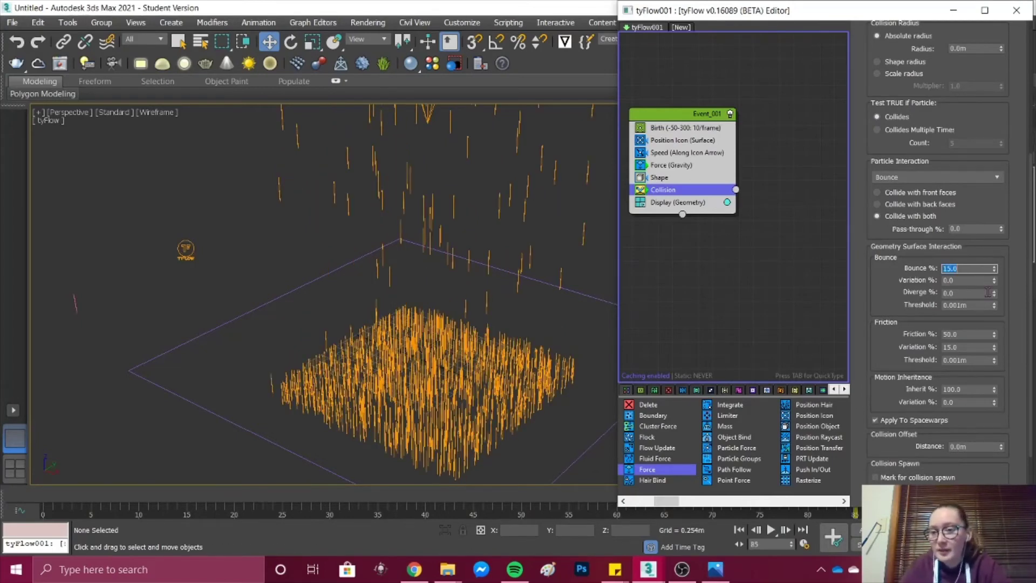
{"action": "left_click", "coordinate": [772, 530]}
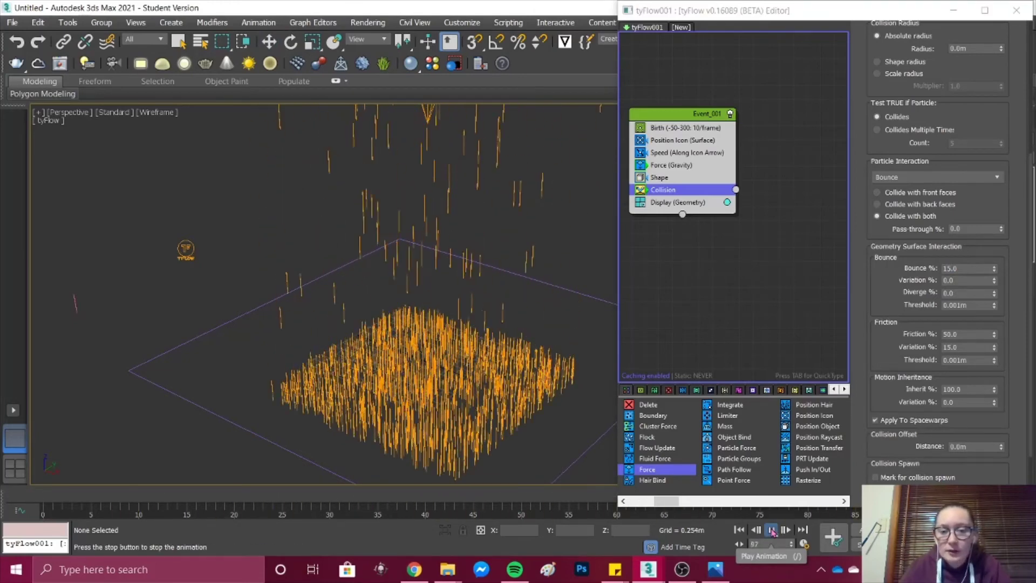
{"action": "left_click", "coordinate": [771, 530]}
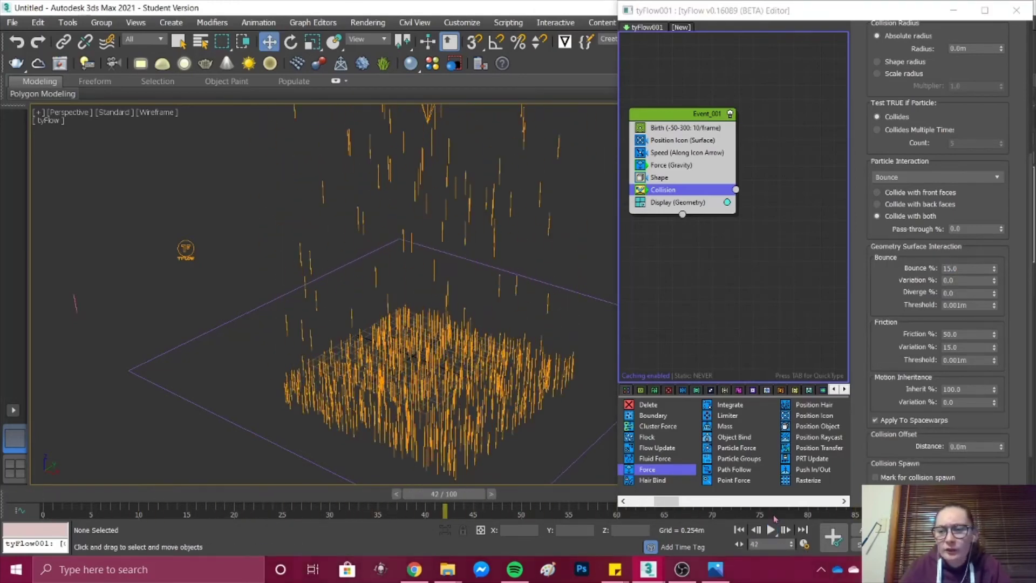
Set bounce Variation to 50% and Diverge to 50%, then replay the simulation
{"action": "left_click", "coordinate": [964, 281]}
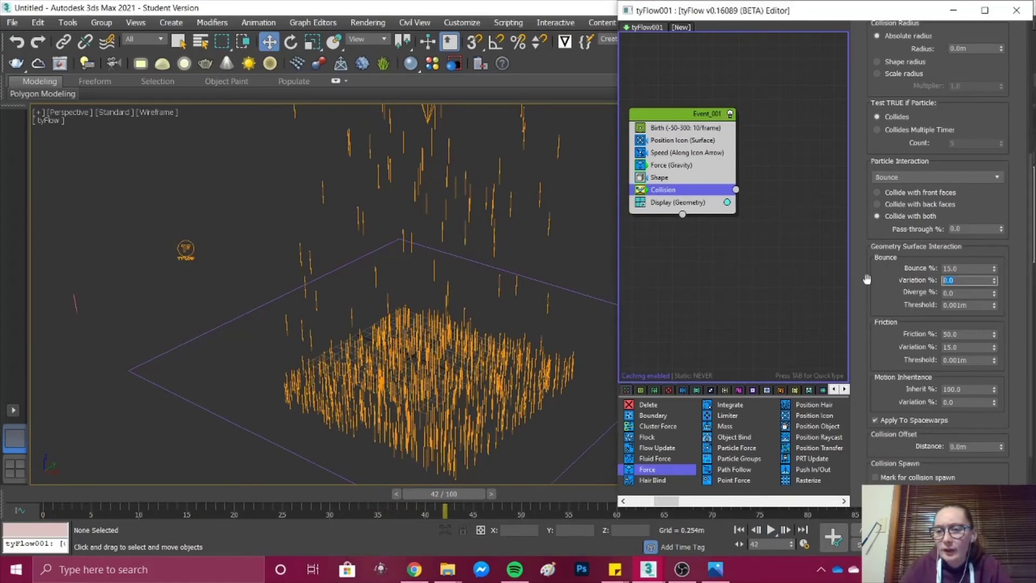
{"action": "key", "text": "Tab"}
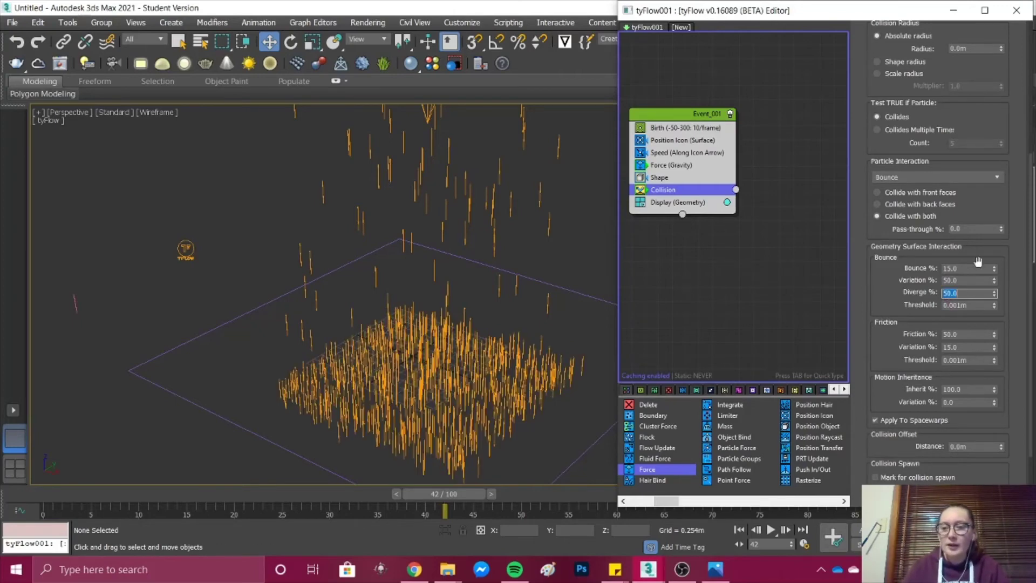
{"action": "left_click", "coordinate": [771, 530]}
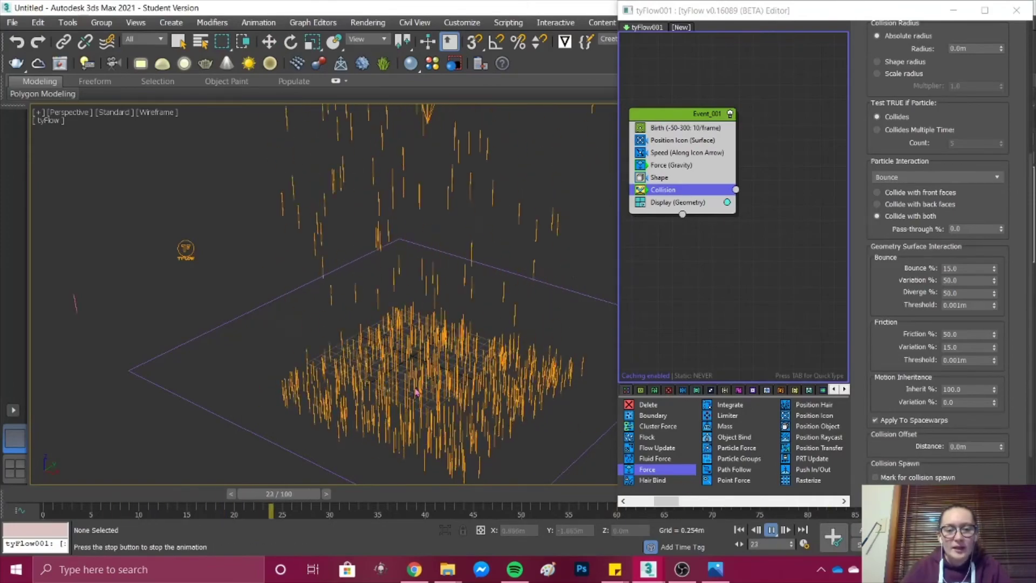
{"action": "scroll", "coordinate": [426, 377], "scroll_direction": "up", "scroll_amount": 3}
{"action": "scroll", "coordinate": [427, 378], "scroll_direction": "up", "scroll_amount": 4}
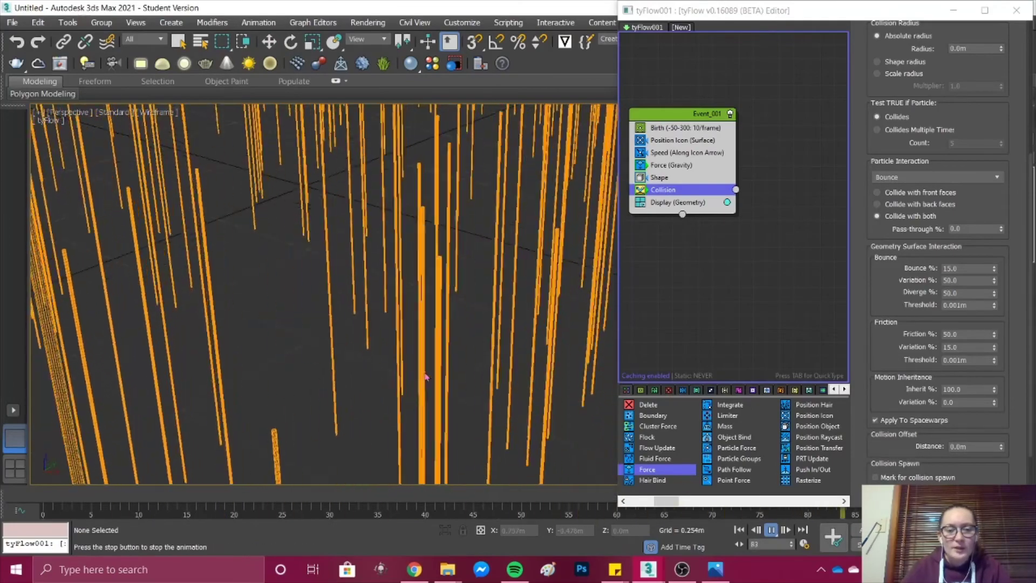
{"action": "scroll", "coordinate": [426, 377], "scroll_direction": "down", "scroll_amount": 6}
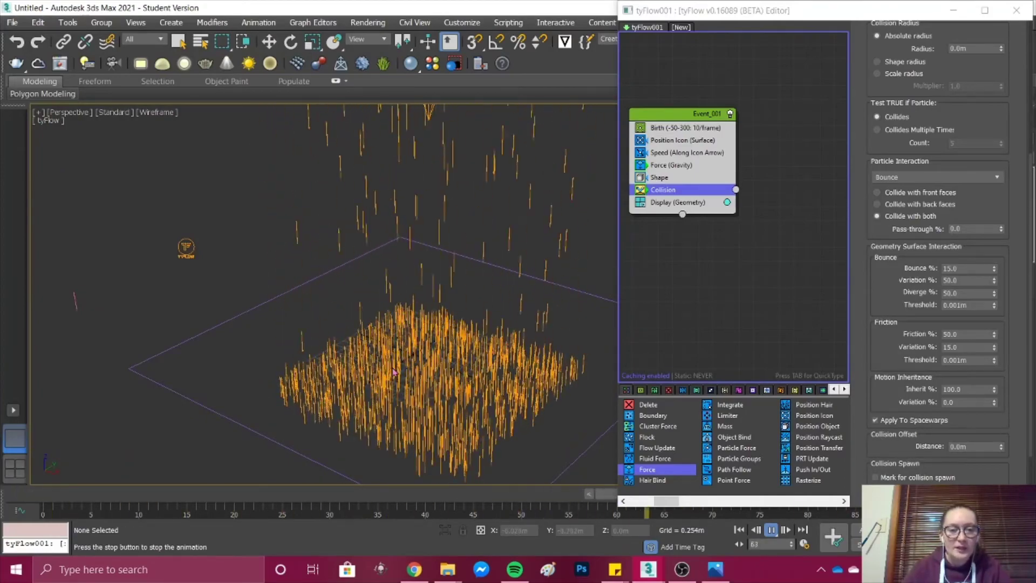
{"action": "scroll", "coordinate": [394, 372], "scroll_direction": "up", "scroll_amount": 5}
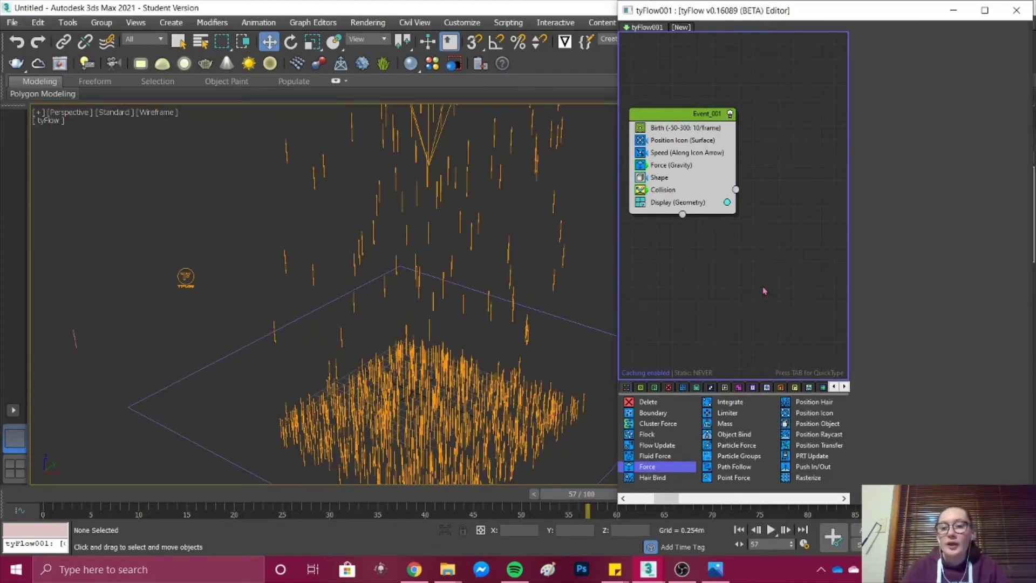
Add a Spawn operator wired from Collision, creating Event_002
{"action": "key", "text": "Tab"}
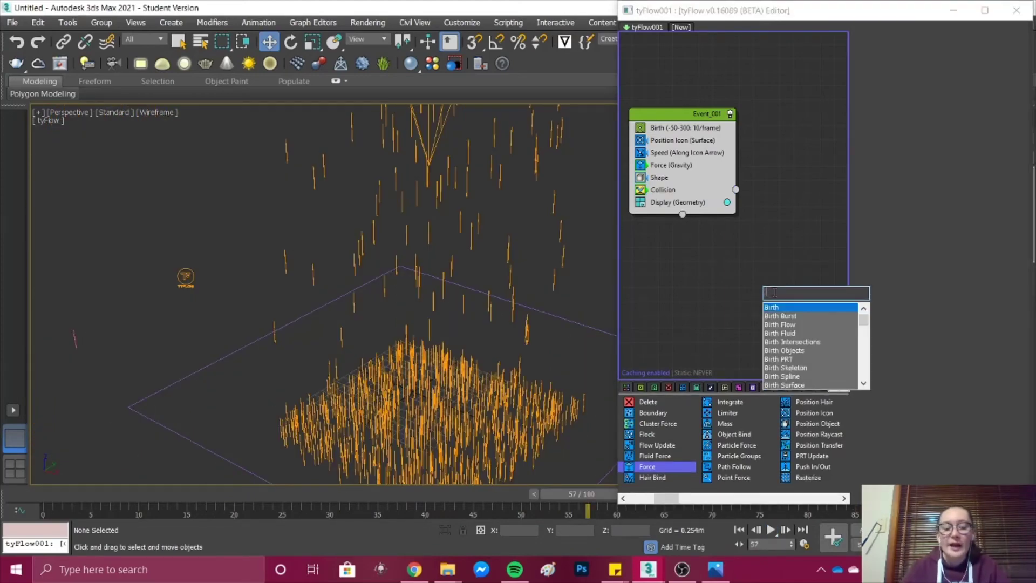
{"action": "type", "text": "swa"}
{"action": "key", "text": "BackSpace"}
{"action": "key", "text": "BackSpace"}
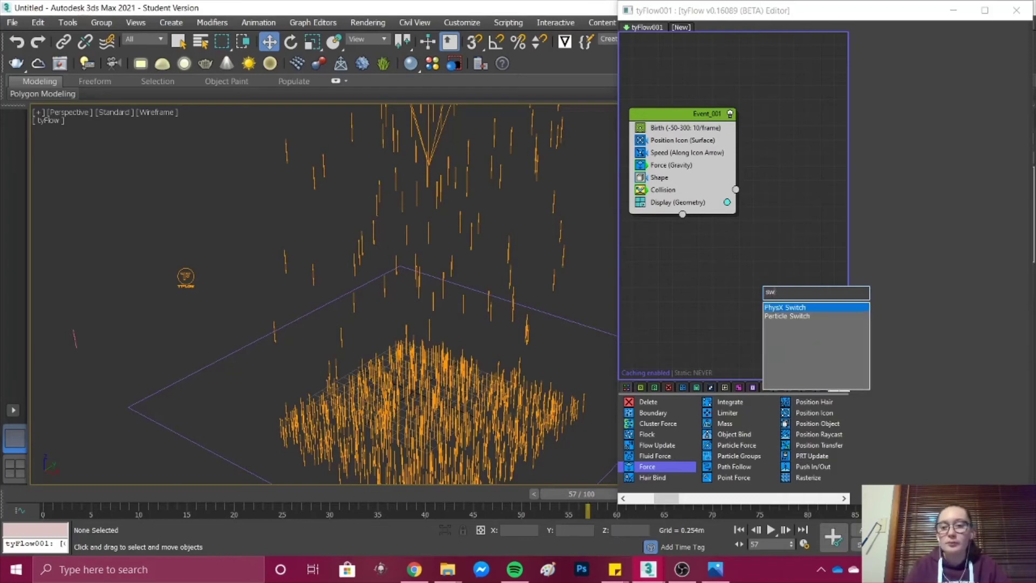
{"action": "type", "text": "pa"}
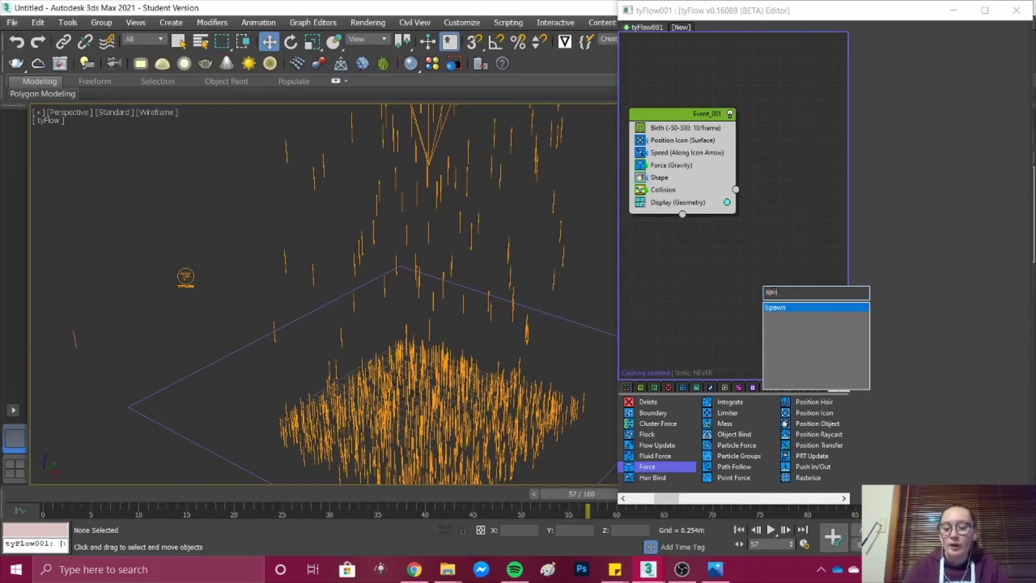
{"action": "key", "text": "Return"}
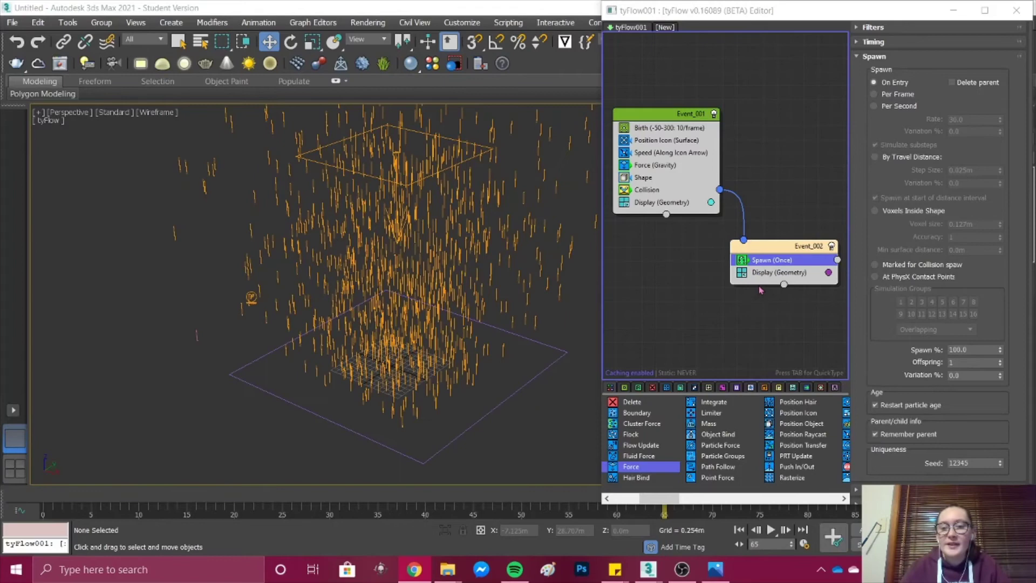
Set Event_002's Display type to Small Dots
{"action": "left_click", "coordinate": [793, 276]}
{"action": "left_click", "coordinate": [922, 54]}
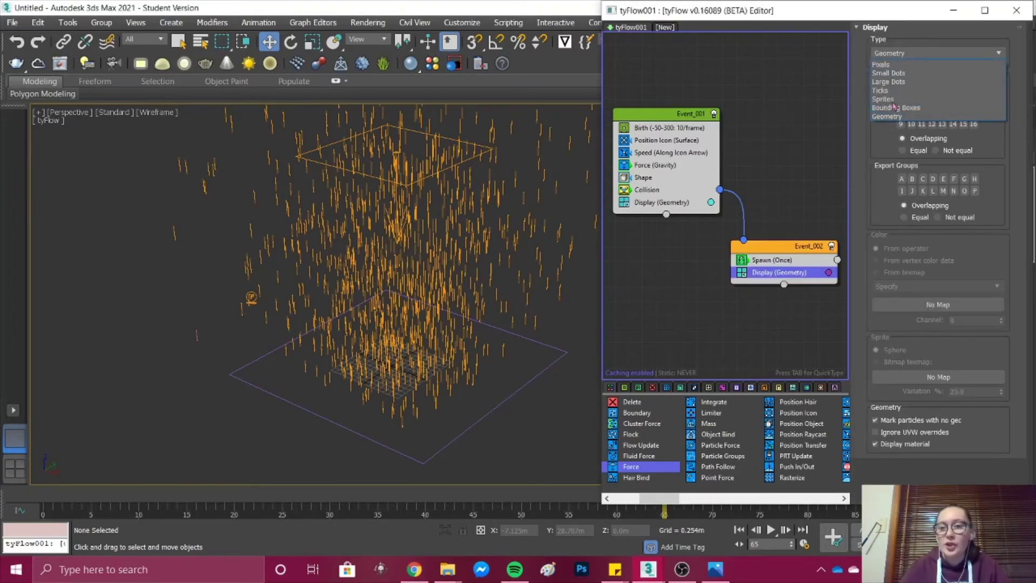
{"action": "left_click", "coordinate": [896, 73]}
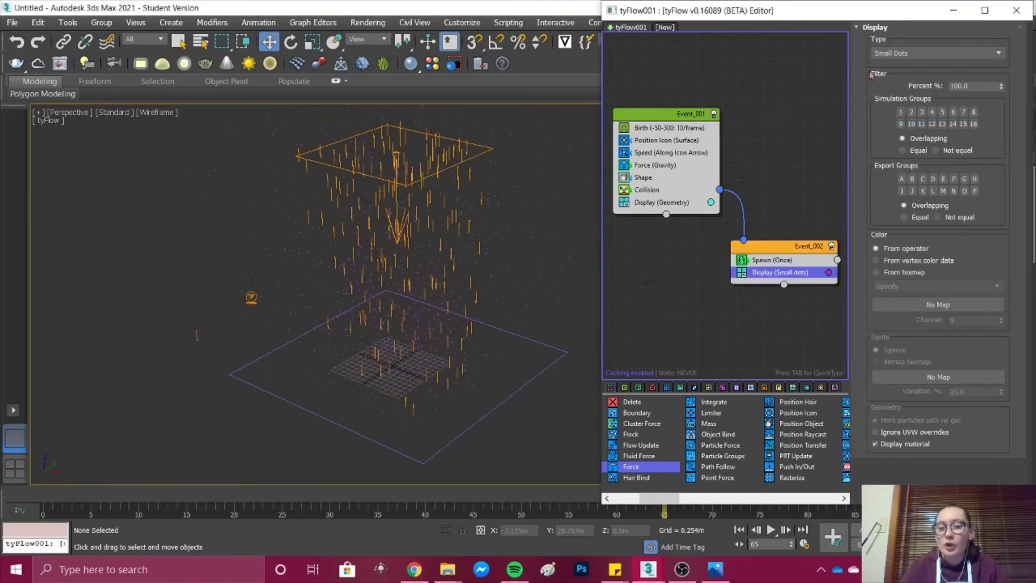
{"action": "scroll", "coordinate": [410, 297], "scroll_direction": "down", "scroll_amount": 2}
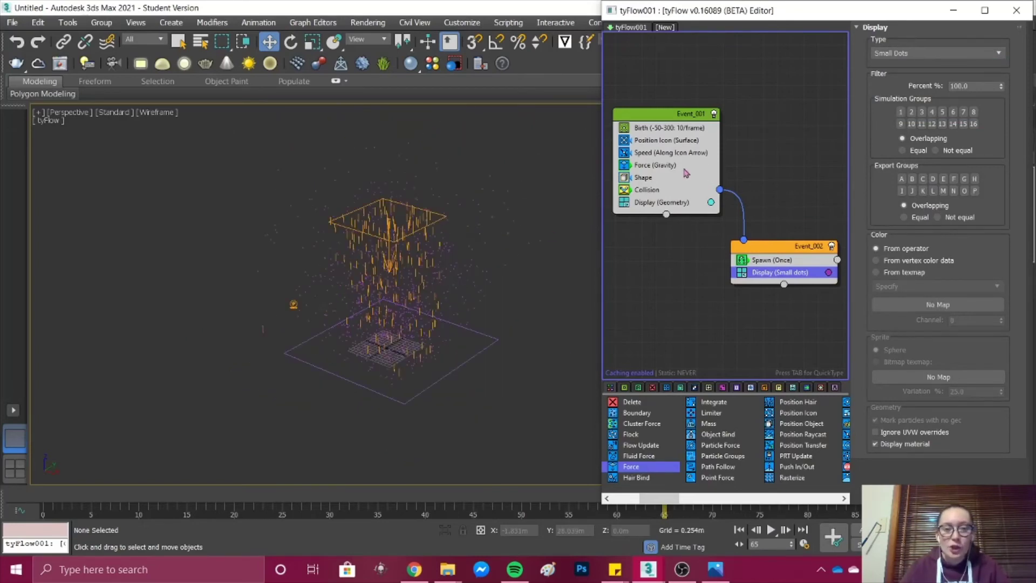
{"action": "left_click", "coordinate": [659, 165]}
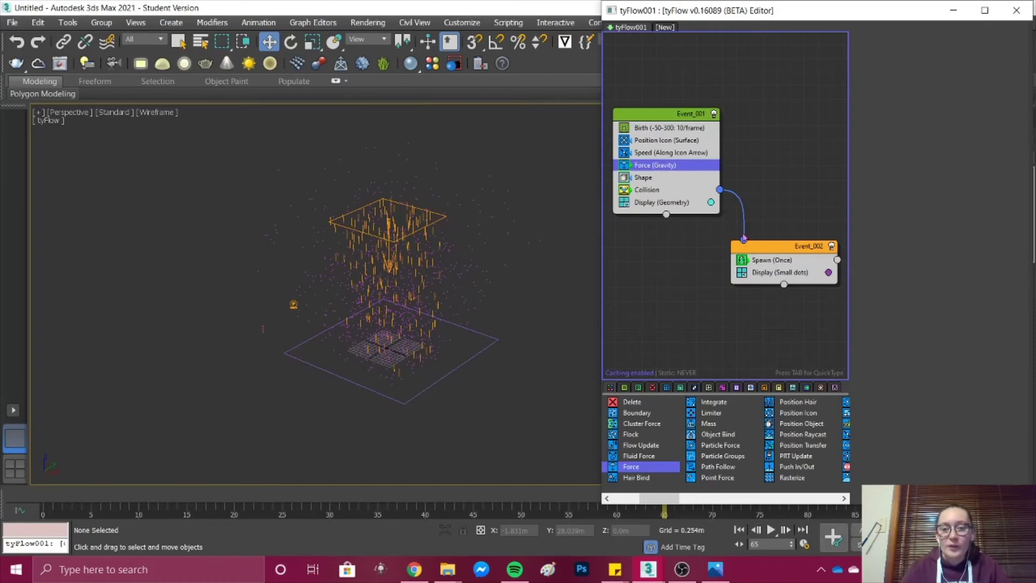
Copy Event_001's Force (Gravity) operator into Event_002 and zoom in on the falling dots
{"action": "left_click_drag", "start_coordinate": [743, 238], "coordinate": [768, 273]}
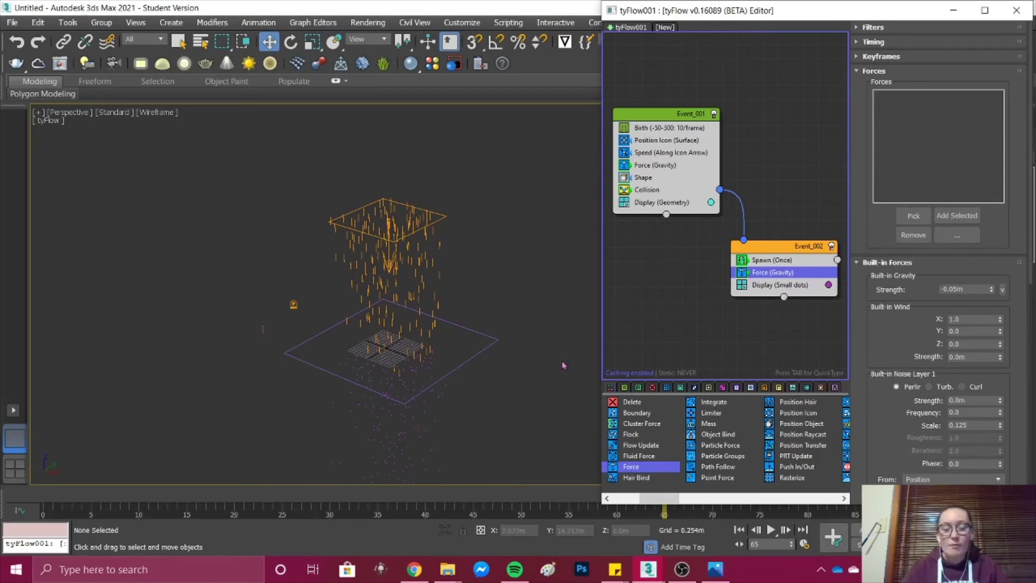
{"action": "scroll", "coordinate": [562, 365], "scroll_direction": "down", "scroll_amount": 10}
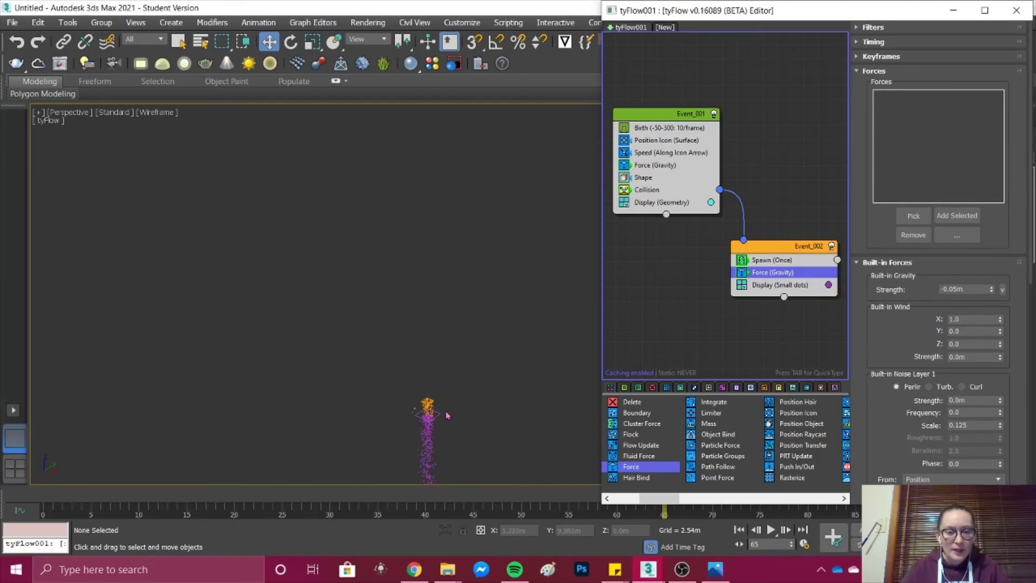
{"action": "scroll", "coordinate": [431, 429], "scroll_direction": "up", "scroll_amount": 10}
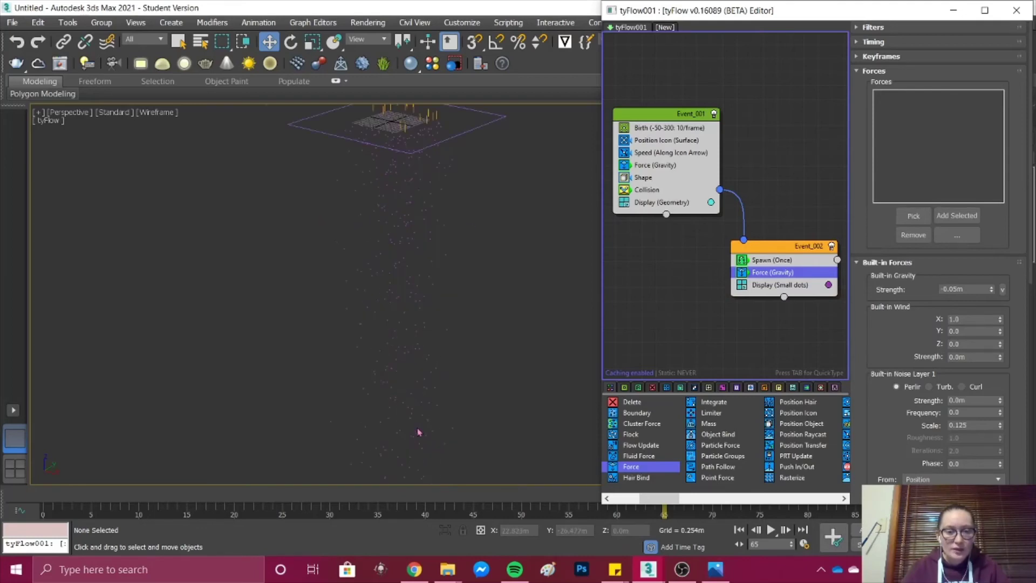
{"action": "scroll", "coordinate": [418, 427], "scroll_direction": "up", "scroll_amount": 5}
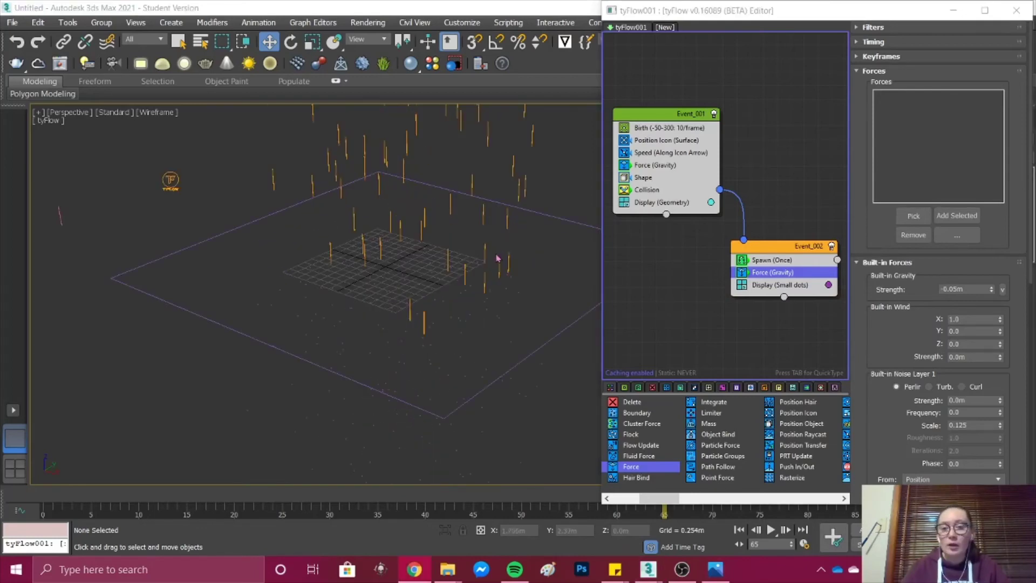
{"action": "scroll", "coordinate": [491, 263], "scroll_direction": "down", "scroll_amount": 3}
{"action": "scroll", "coordinate": [499, 199], "scroll_direction": "up", "scroll_amount": 2}
{"action": "scroll", "coordinate": [431, 386], "scroll_direction": "down", "scroll_amount": 2}
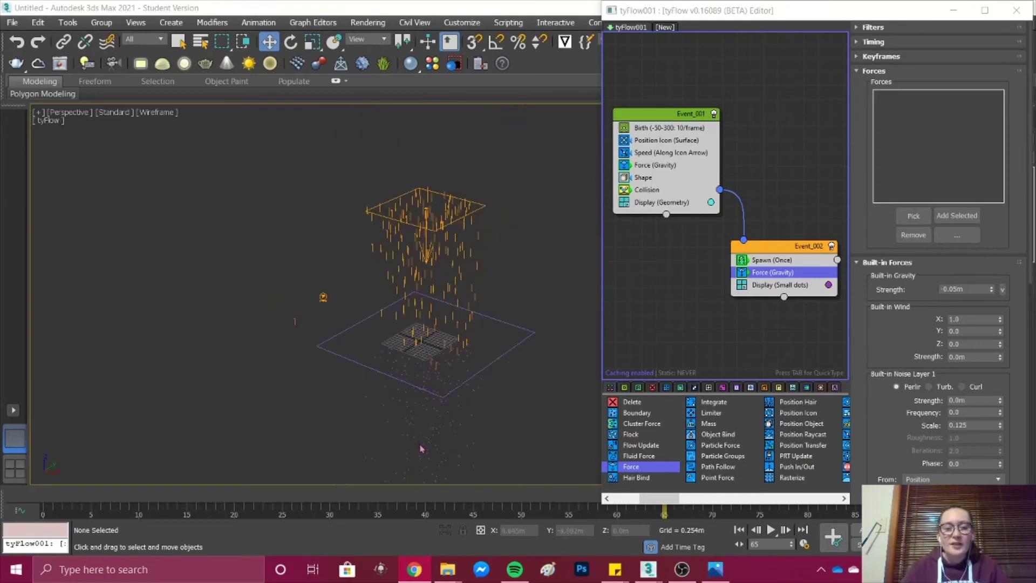
{"action": "scroll", "coordinate": [426, 429], "scroll_direction": "up", "scroll_amount": 3}
Copy Event_001's Rectangle001 Collision operator into Event_002 and play the simulation
{"action": "left_click", "coordinate": [656, 192]}
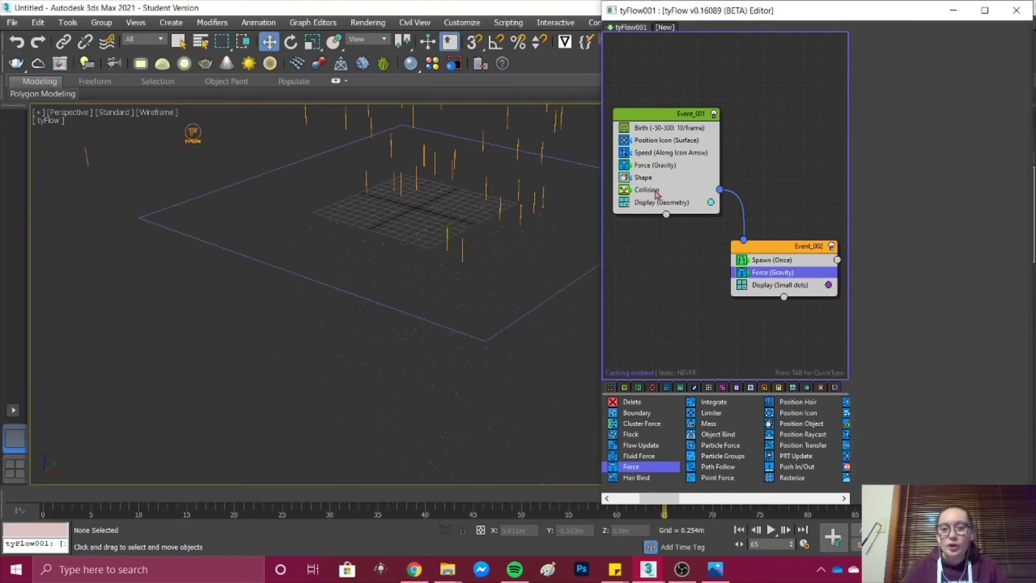
{"action": "left_click", "coordinate": [648, 193]}
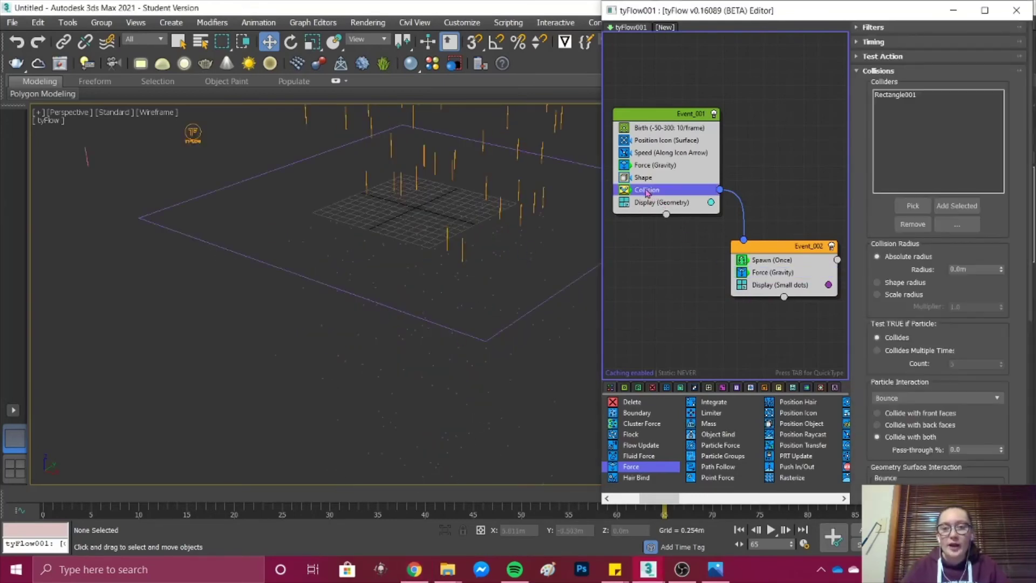
{"action": "left_click_drag", "start_coordinate": [647, 193], "coordinate": [758, 284]}
{"action": "scroll", "coordinate": [539, 235], "scroll_direction": "down", "scroll_amount": 5}
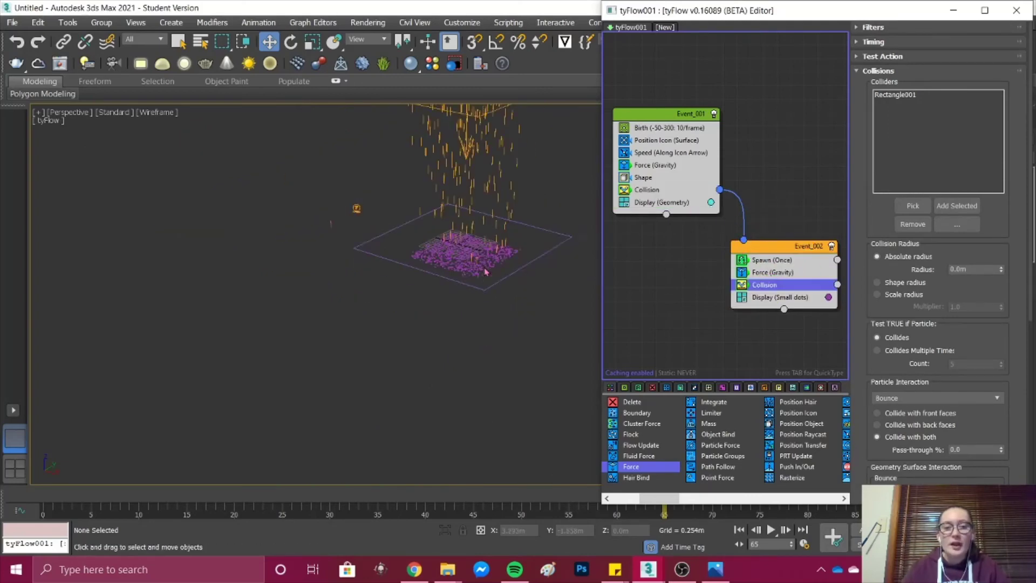
{"action": "scroll", "coordinate": [523, 240], "scroll_direction": "up", "scroll_amount": 5}
{"action": "scroll", "coordinate": [363, 313], "scroll_direction": "up", "scroll_amount": 3}
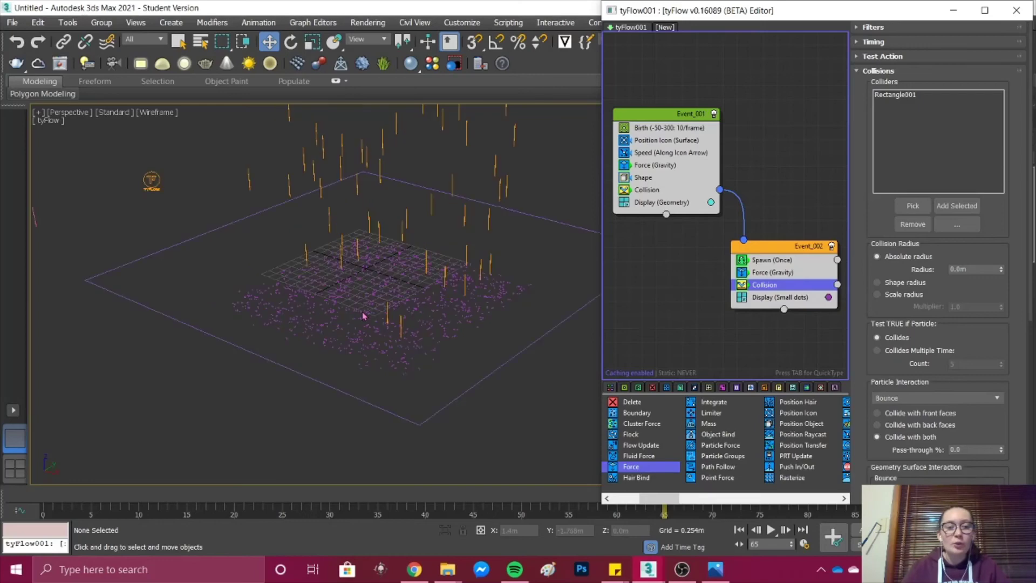
{"action": "scroll", "coordinate": [438, 210], "scroll_direction": "up", "scroll_amount": 1}
{"action": "key", "text": "/"}
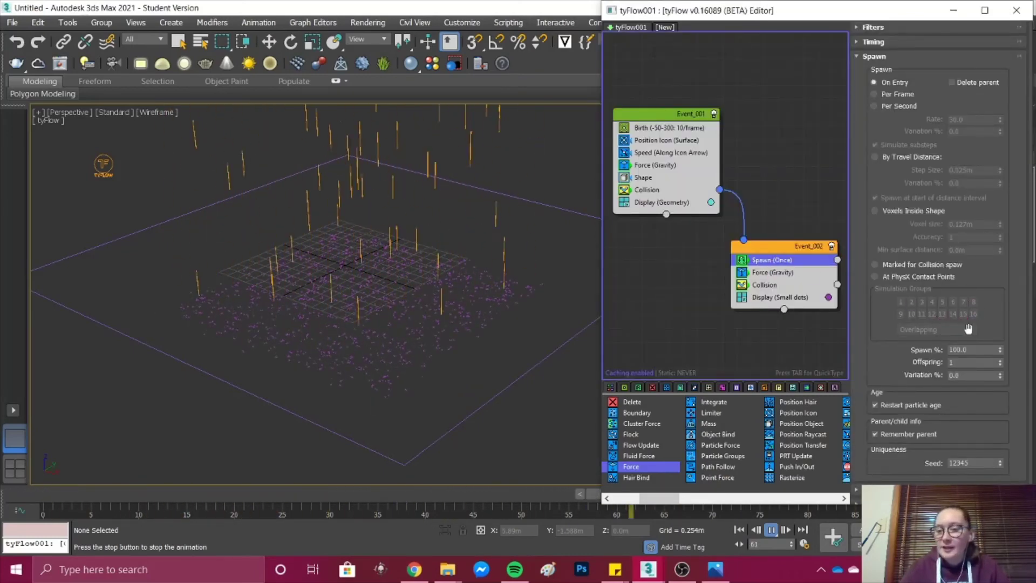
Set Spawn (Once) Offspring to 5 and replay the simulation
{"action": "left_click", "coordinate": [955, 362]}
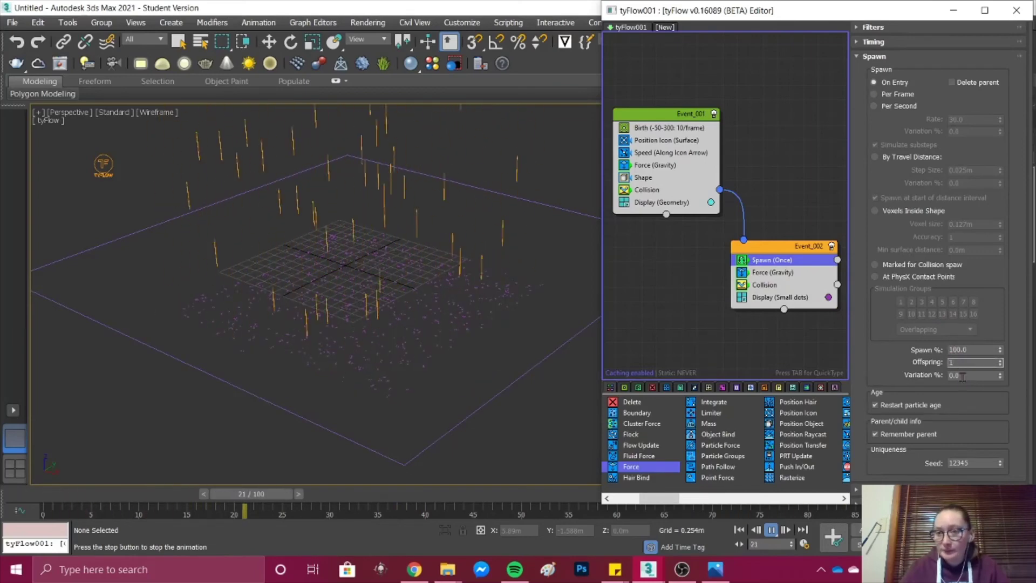
{"action": "type", "text": "5"}
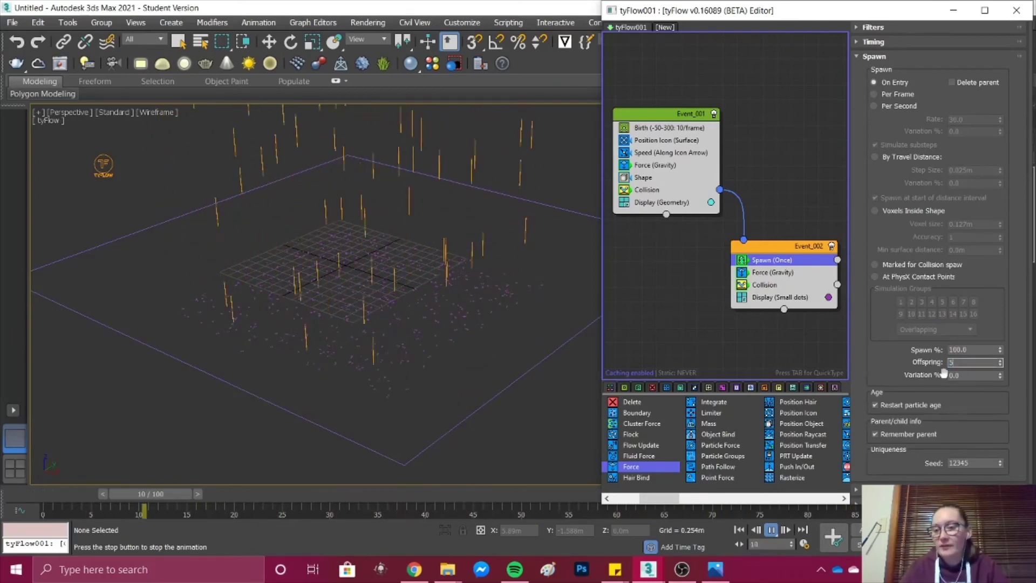
{"action": "key", "text": "Return"}
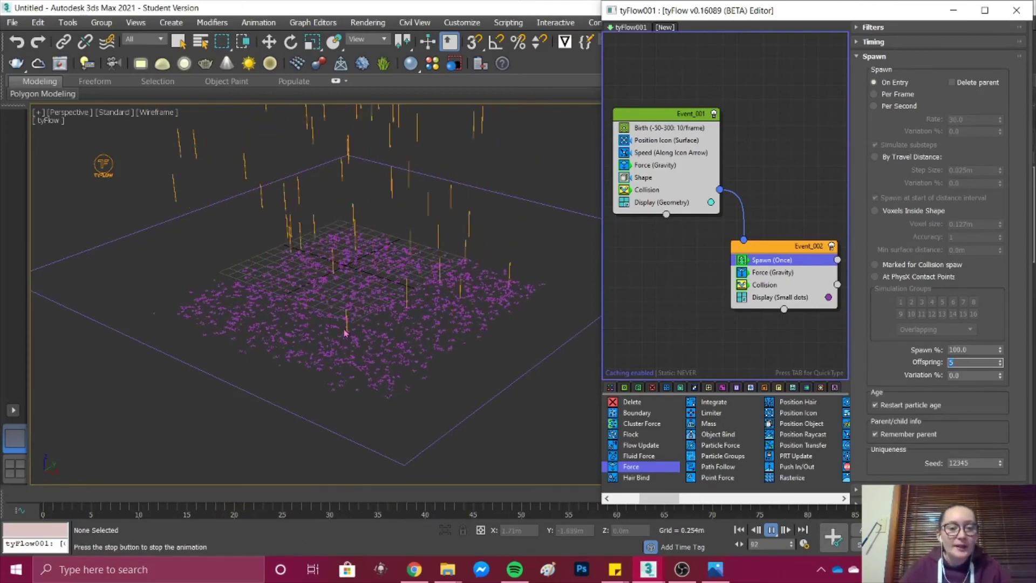
{"action": "scroll", "coordinate": [324, 365], "scroll_direction": "up", "scroll_amount": 5}
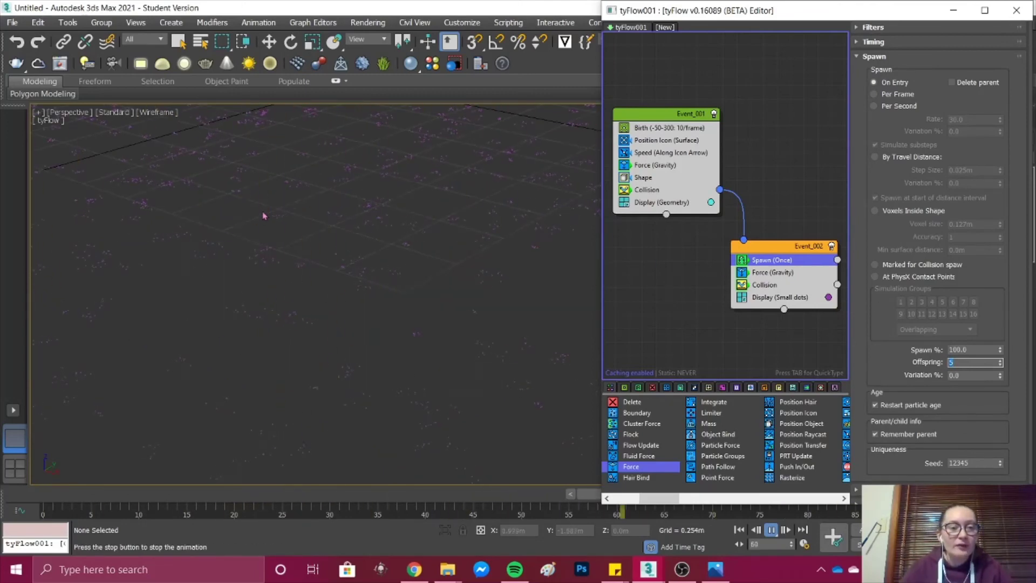
{"action": "scroll", "coordinate": [302, 194], "scroll_direction": "down", "scroll_amount": 5}
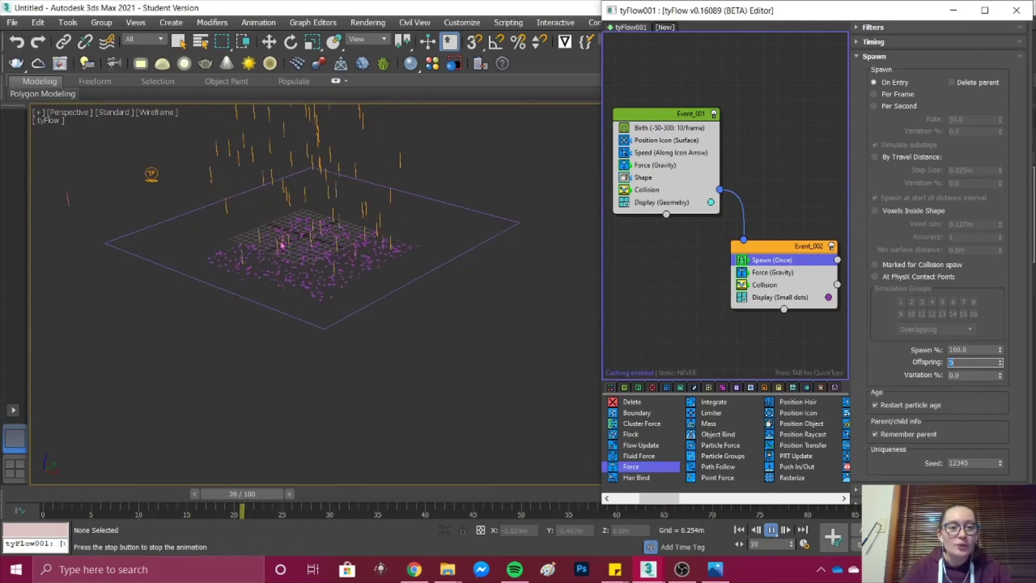
{"action": "scroll", "coordinate": [303, 315], "scroll_direction": "up", "scroll_amount": 5}
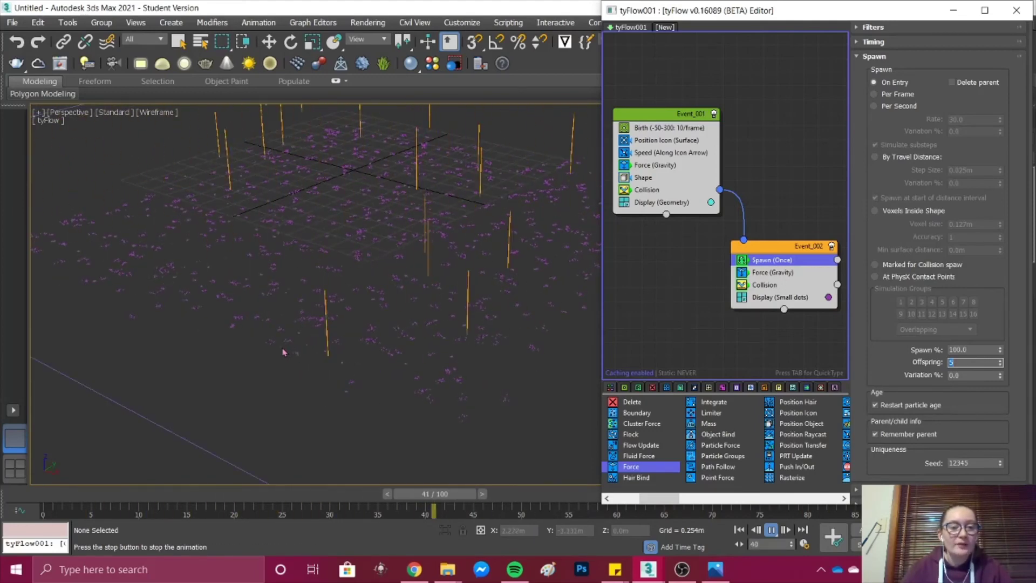
{"action": "scroll", "coordinate": [283, 351], "scroll_direction": "up", "scroll_amount": 5}
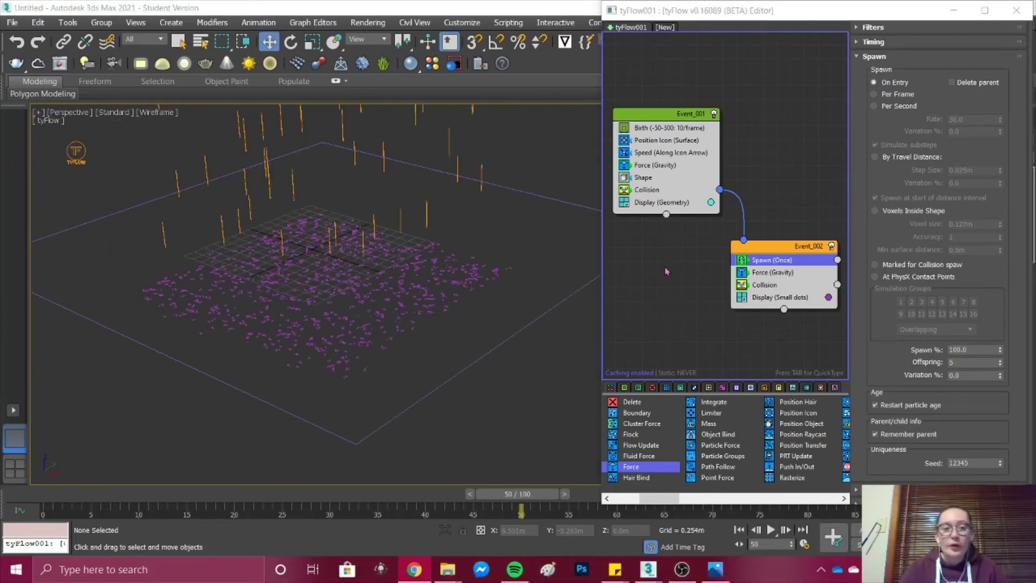
{"action": "left_click", "coordinate": [769, 529]}
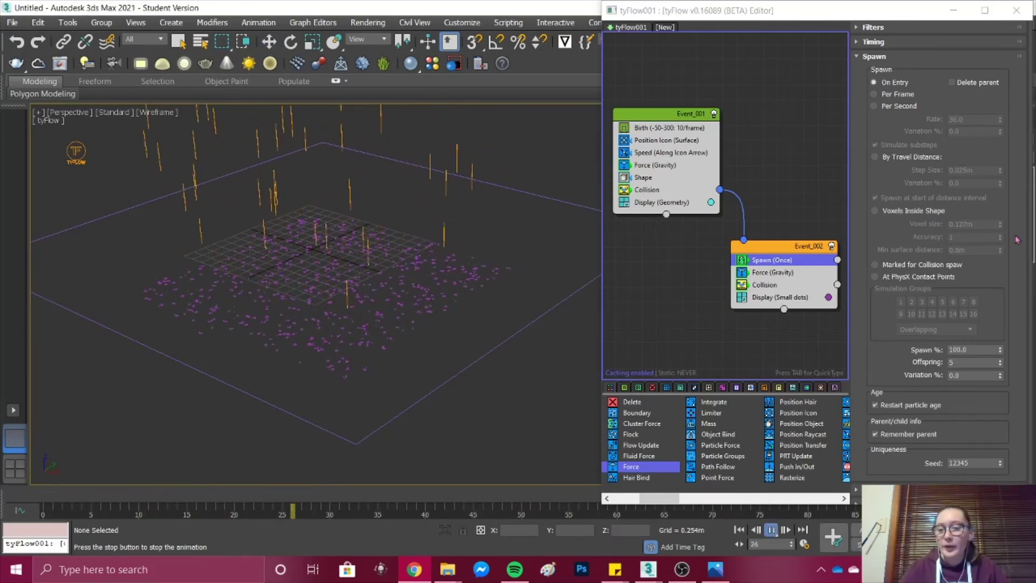
{"action": "scroll", "coordinate": [1032, 222], "scroll_direction": "down", "scroll_amount": 1}
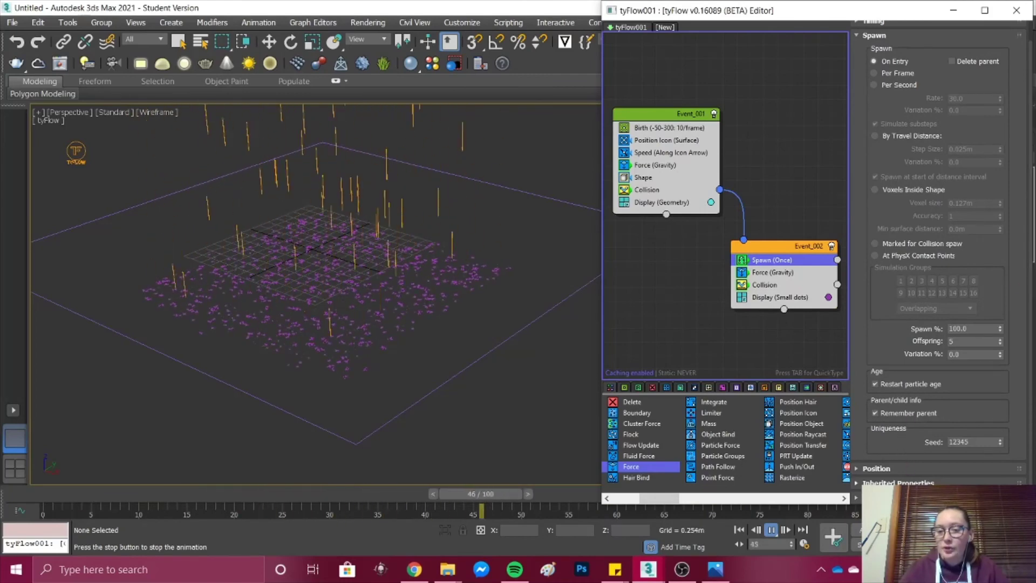
{"action": "scroll", "coordinate": [918, 404], "scroll_direction": "down", "scroll_amount": 8}
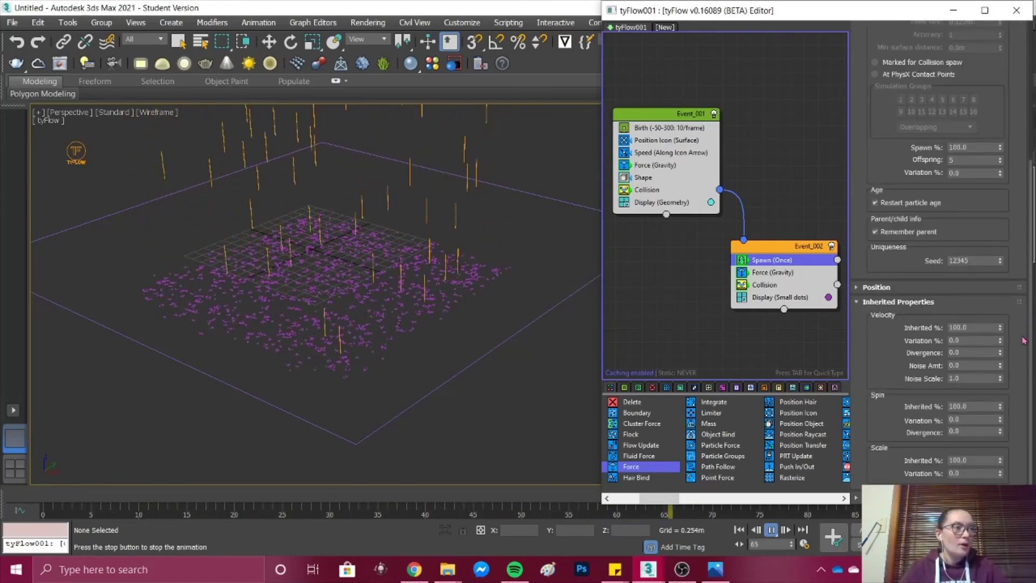
Set inherited velocity Variation to 50% and Divergence to 50, then watch the splashes
{"action": "left_click", "coordinate": [975, 340]}
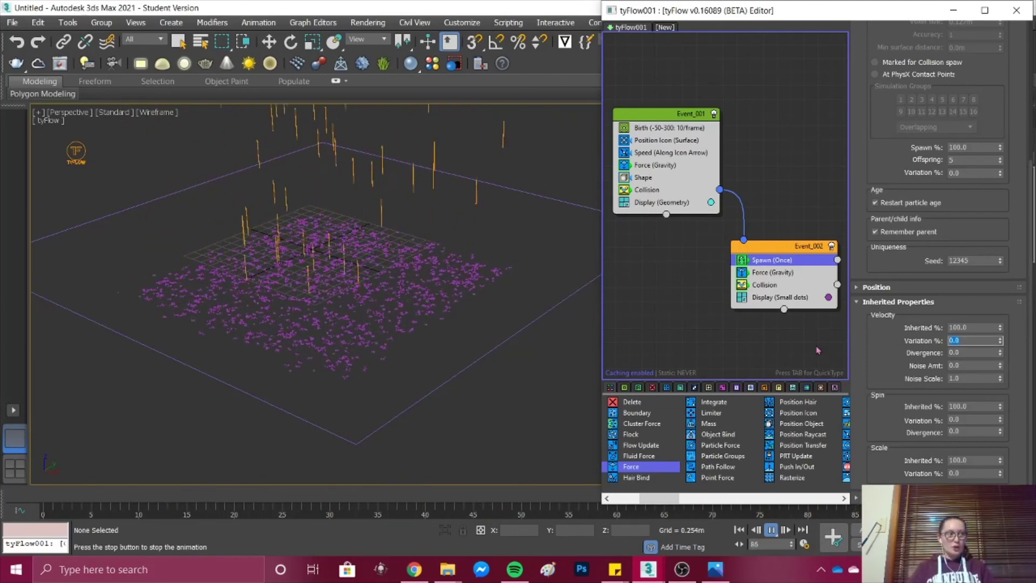
{"action": "type", "text": "50"}
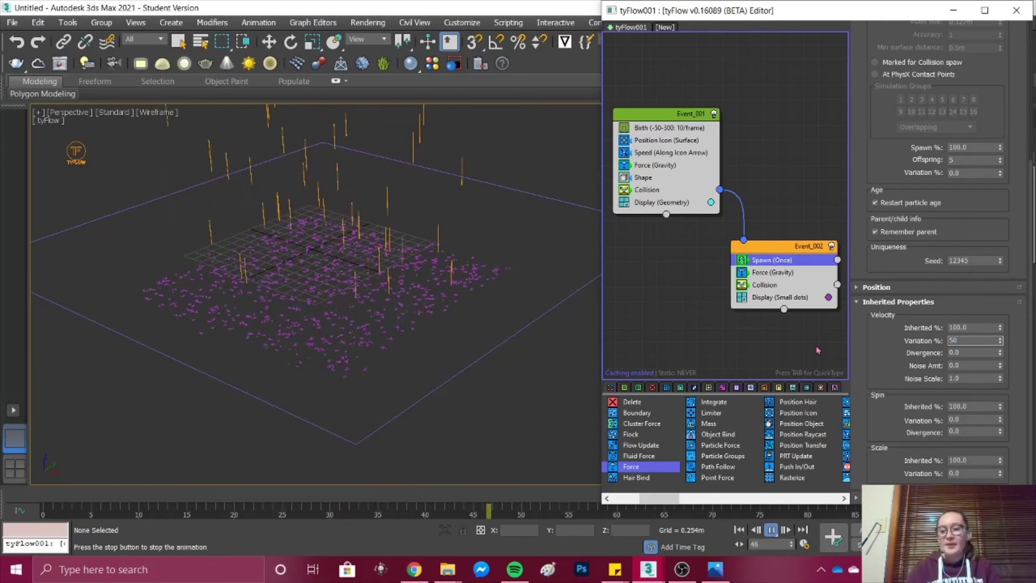
{"action": "key", "text": "Tab"}
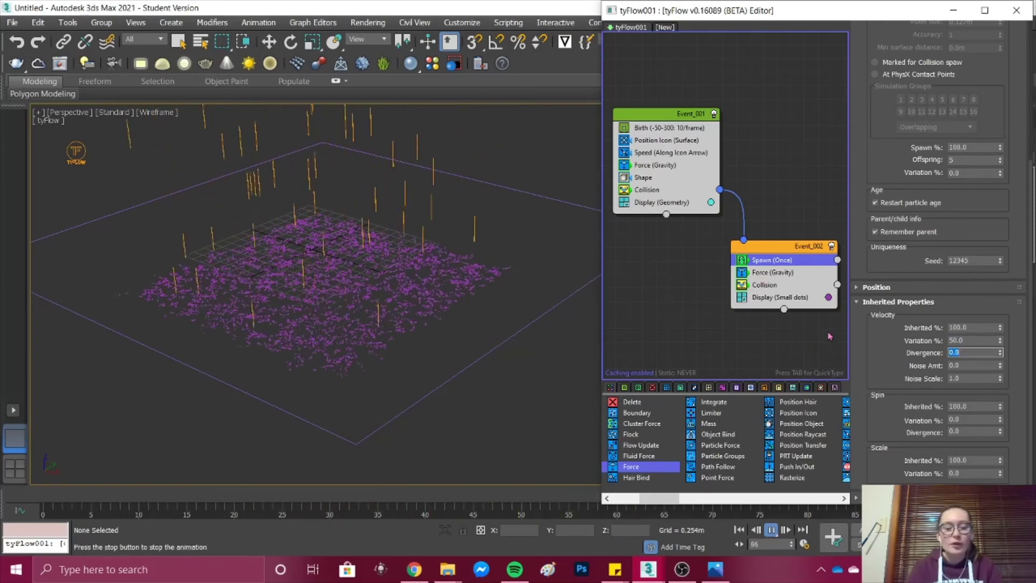
{"action": "type", "text": "50"}
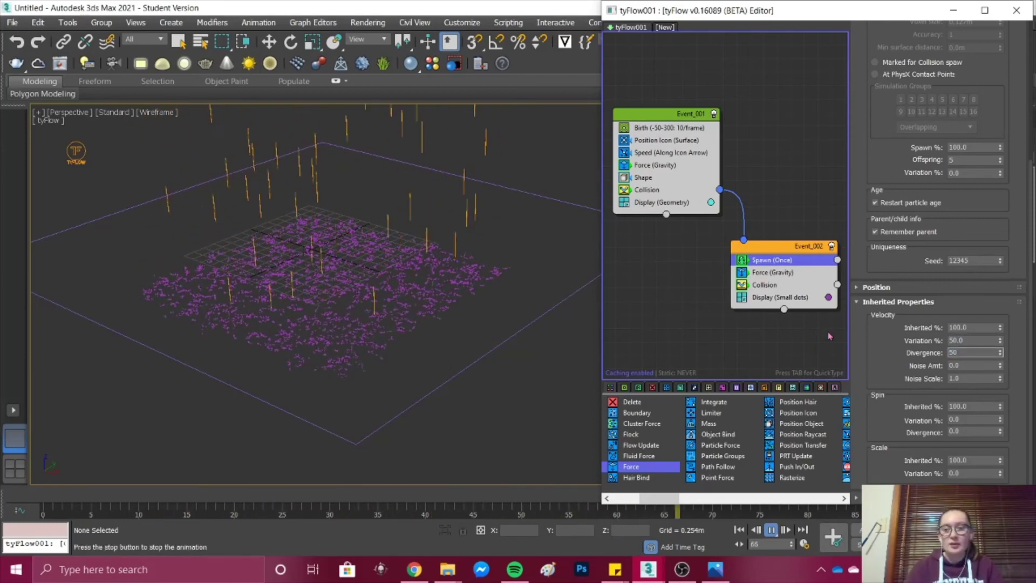
{"action": "key", "text": "Return"}
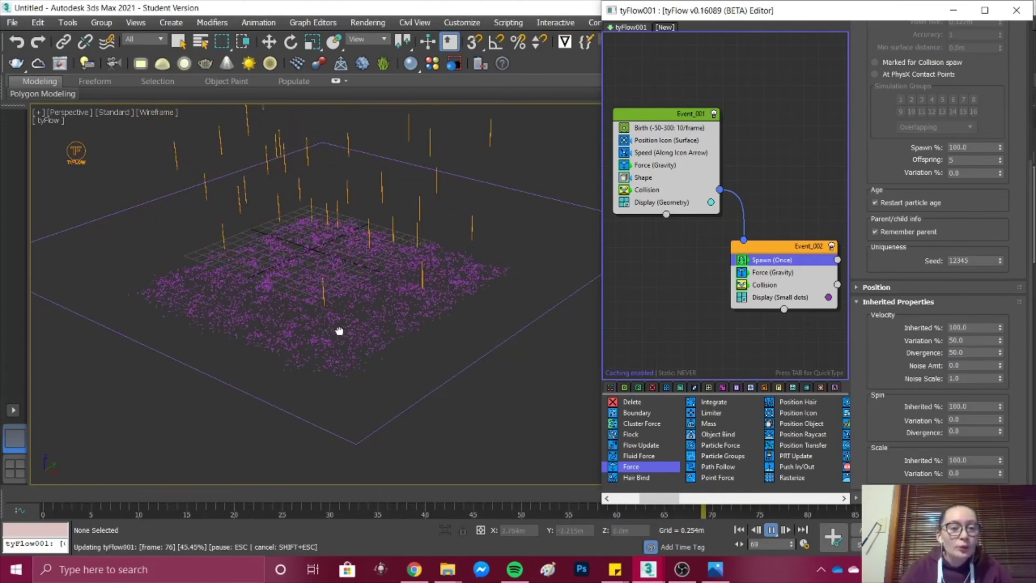
{"action": "left_click", "coordinate": [296, 311]}
{"action": "scroll", "coordinate": [340, 313], "scroll_direction": "up", "scroll_amount": 8}
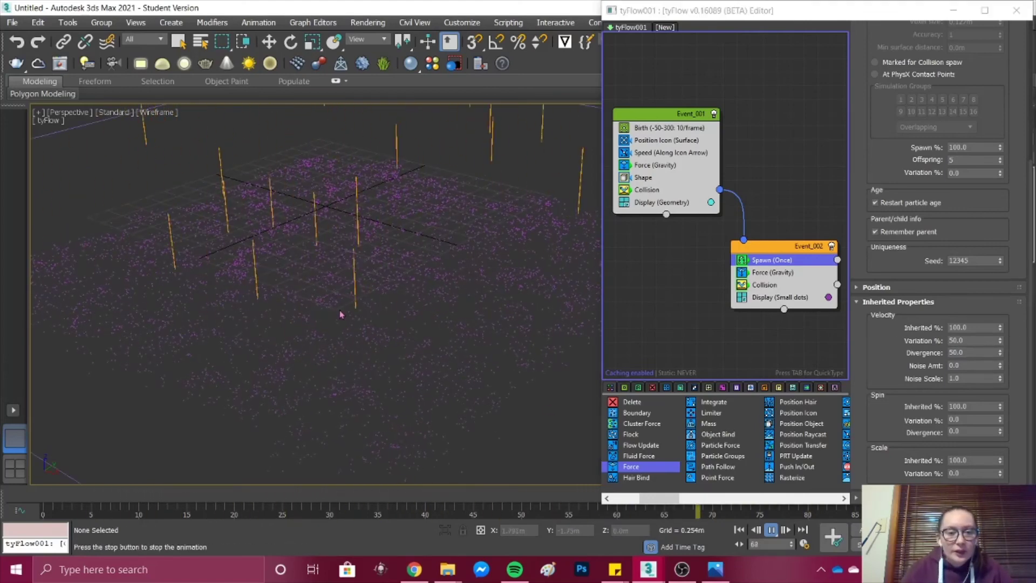
{"action": "scroll", "coordinate": [339, 314], "scroll_direction": "down", "scroll_amount": 8}
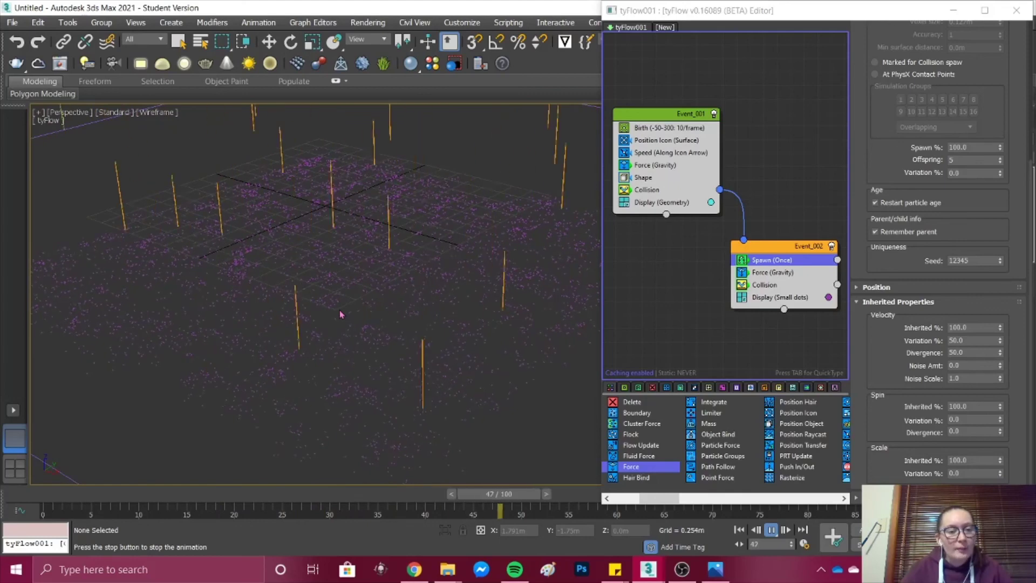
{"action": "scroll", "coordinate": [340, 314], "scroll_direction": "down", "scroll_amount": 5}
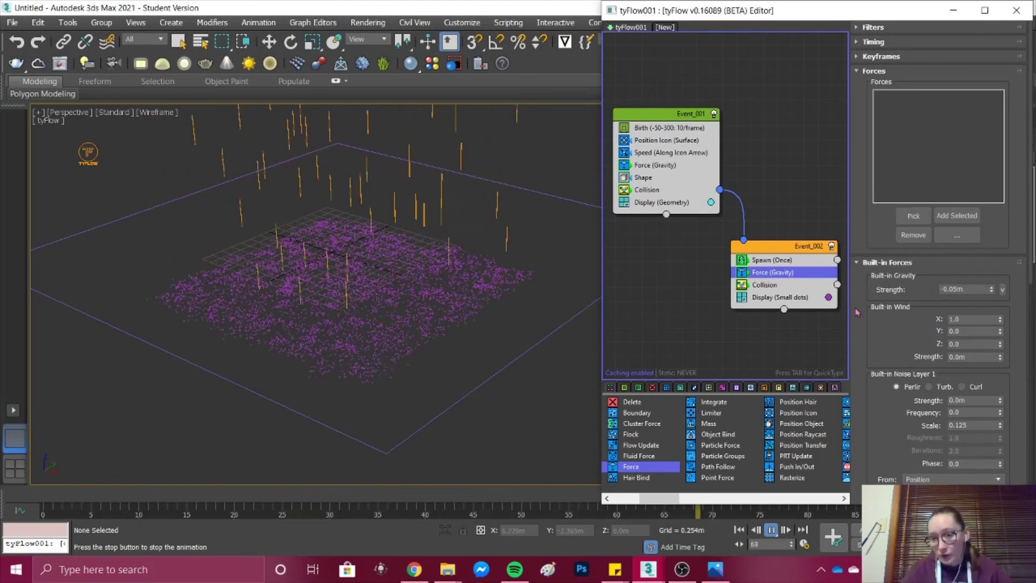
Inspect the Collision operator parameters in the splash event, Event_002
{"action": "left_click", "coordinate": [805, 291]}
{"action": "left_click", "coordinate": [764, 285]}
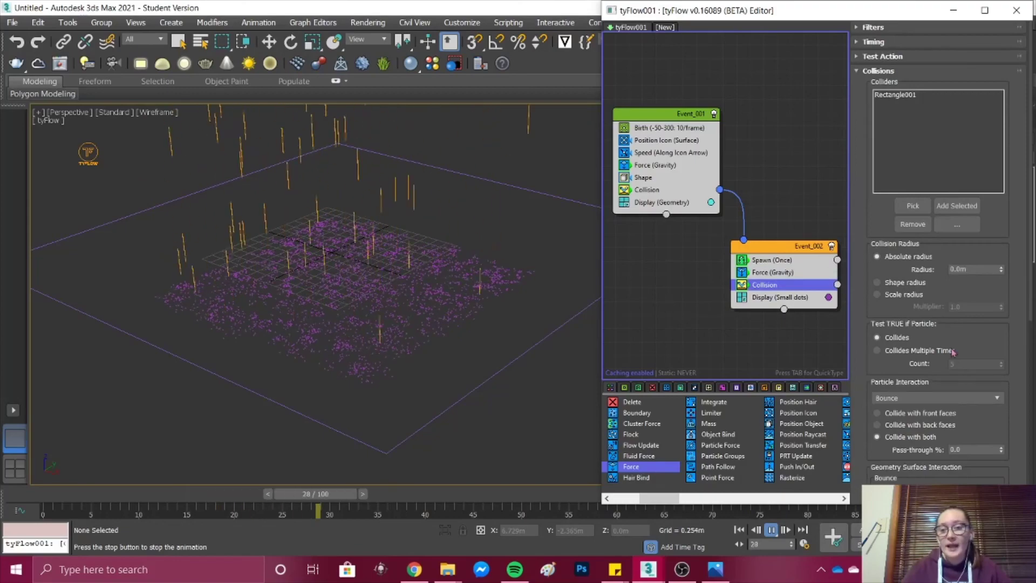
{"action": "left_click", "coordinate": [675, 335]}
Show Event_001's Birth settings: frames -50 to 300 at 16 per frame
{"action": "scroll", "coordinate": [452, 372], "scroll_direction": "down", "scroll_amount": 5}
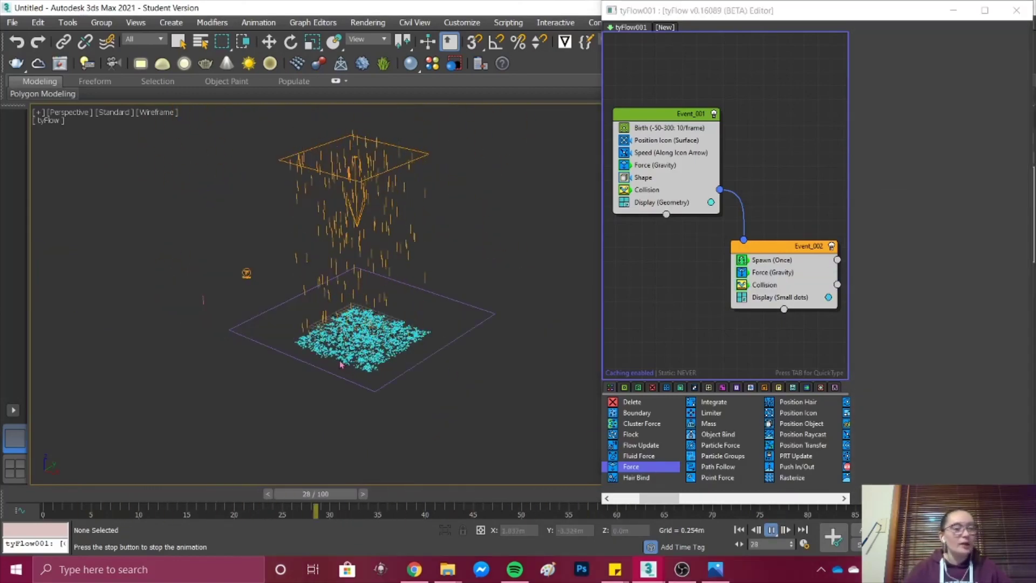
{"action": "scroll", "coordinate": [365, 334], "scroll_direction": "up", "scroll_amount": 4}
{"action": "scroll", "coordinate": [365, 334], "scroll_direction": "down", "scroll_amount": 5}
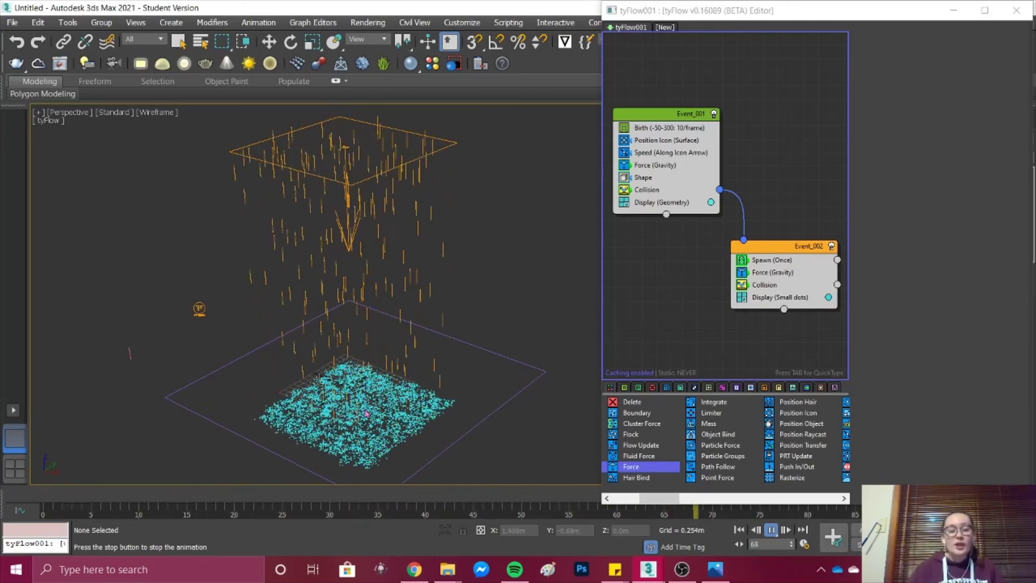
{"action": "left_click", "coordinate": [669, 128]}
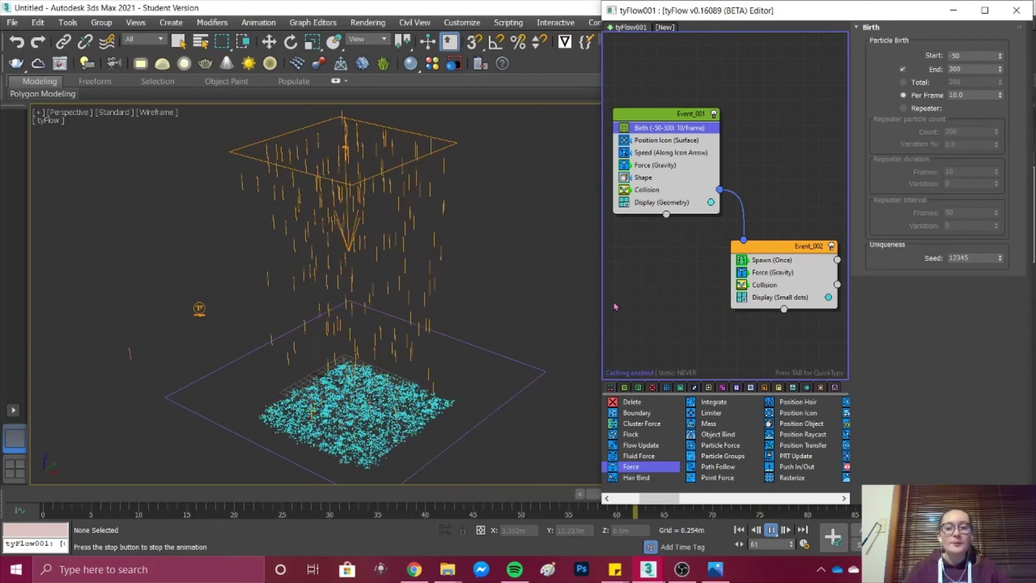